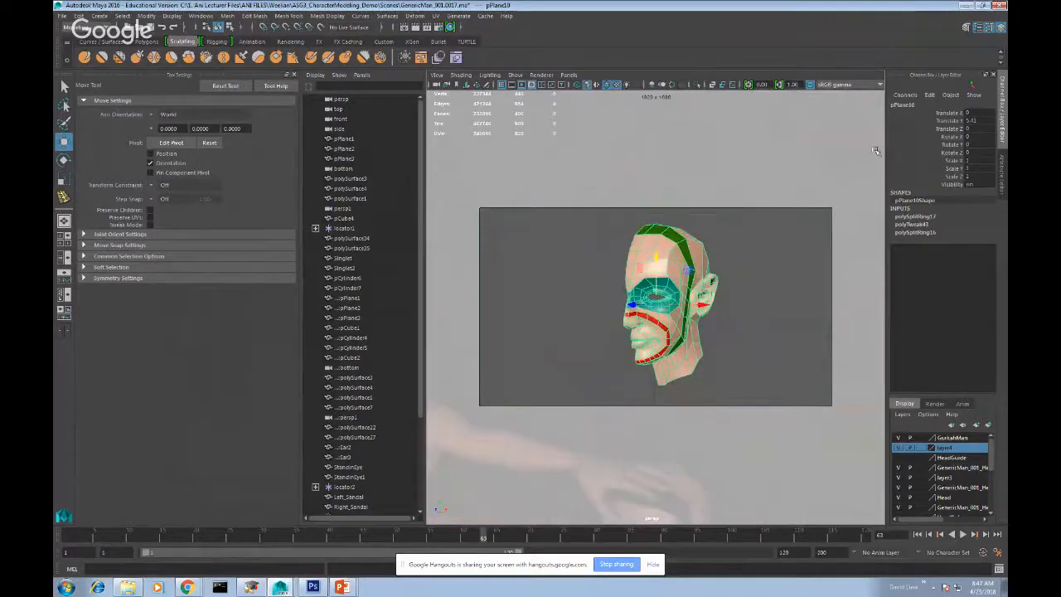
- Clear the open Maya, PowerPoint and folder windows off the desktop and launch the OSD hotkey overlay
{"action": "left_click", "coordinate": [966, 8]}
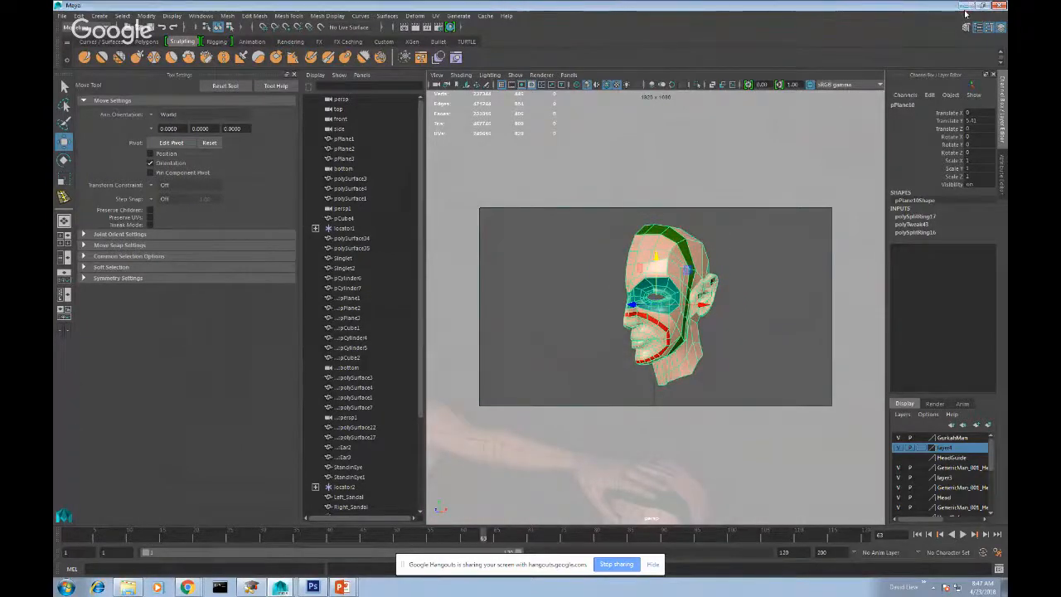
{"action": "left_click", "coordinate": [964, 8]}
{"action": "left_click", "coordinate": [970, 6]}
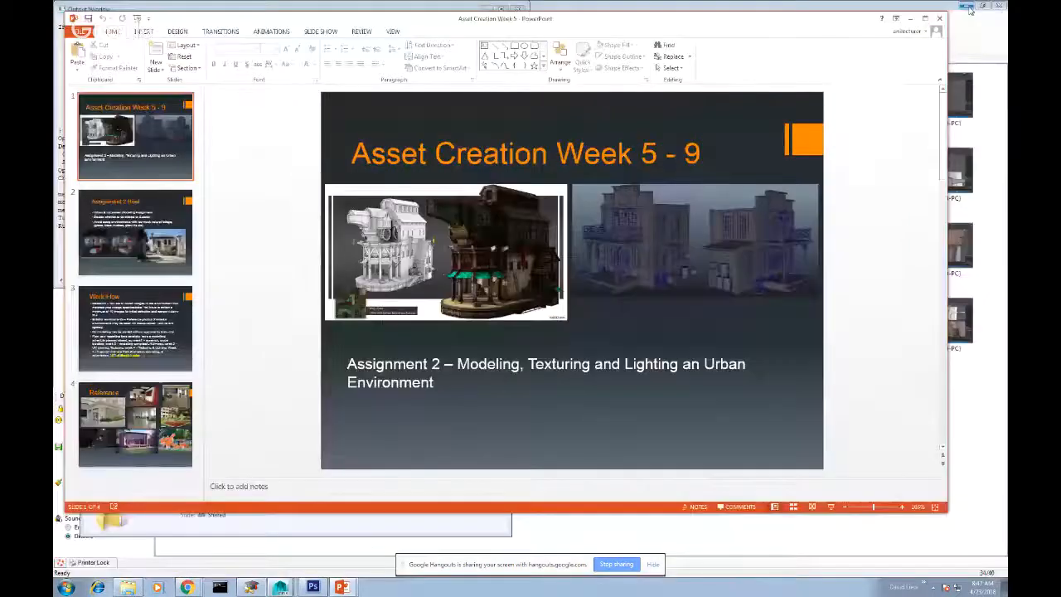
{"action": "left_click", "coordinate": [969, 7]}
{"action": "left_click", "coordinate": [905, 18]}
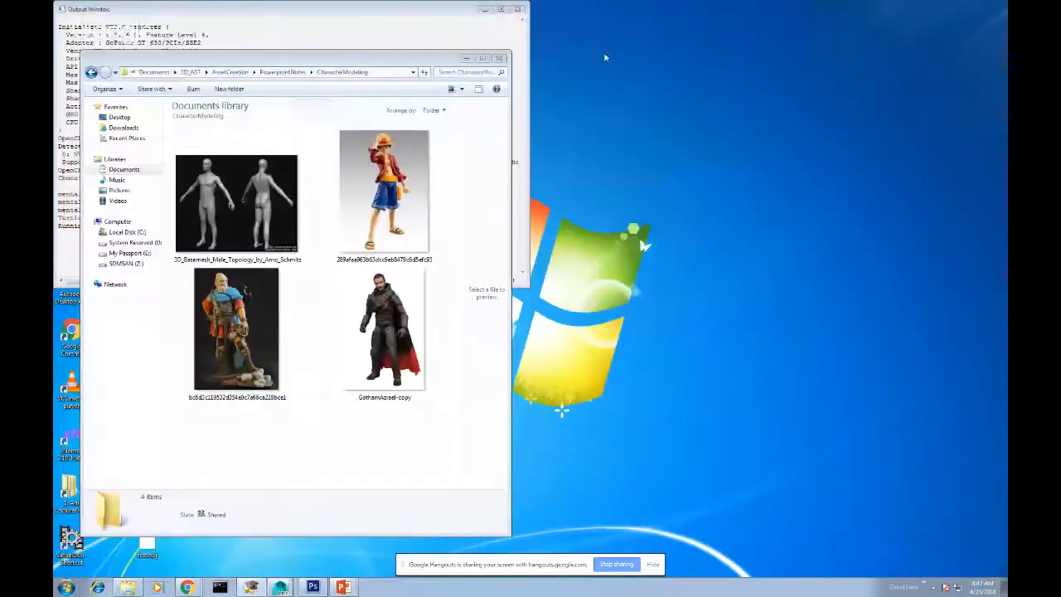
{"action": "left_click", "coordinate": [498, 59]}
{"action": "left_click", "coordinate": [485, 9]}
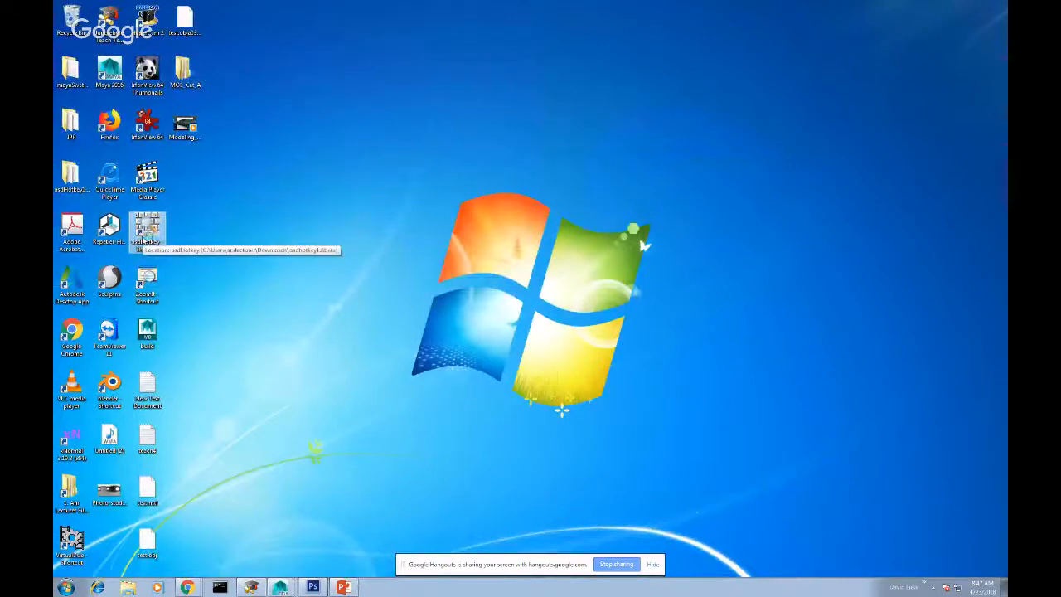
{"action": "double_click", "coordinate": [145, 234]}
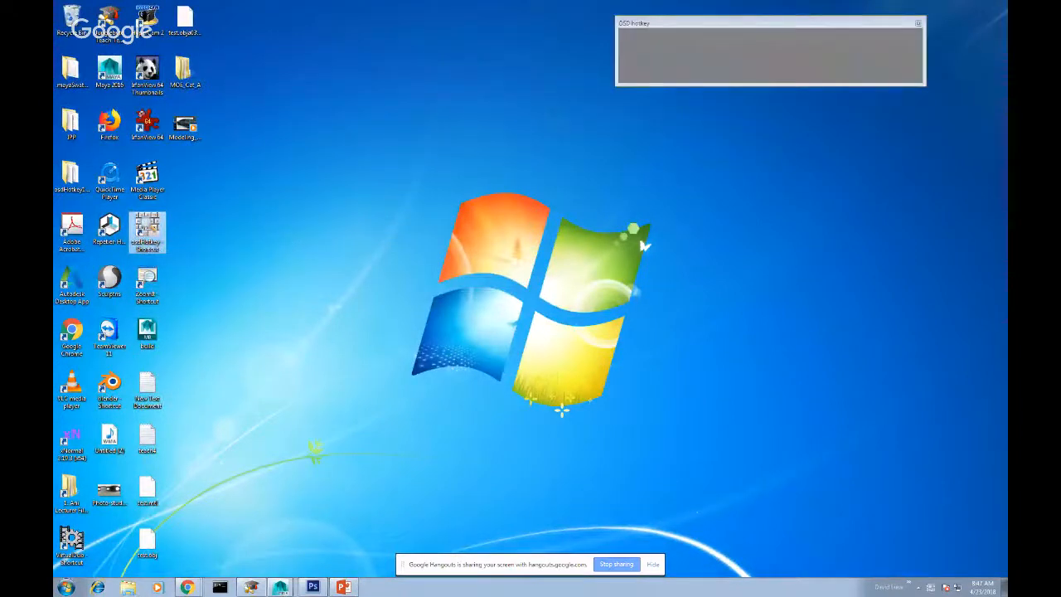
- Switch back to the Maya session holding the GenericMan_001.0017 scene with the half head
{"action": "left_click", "coordinate": [290, 587]}
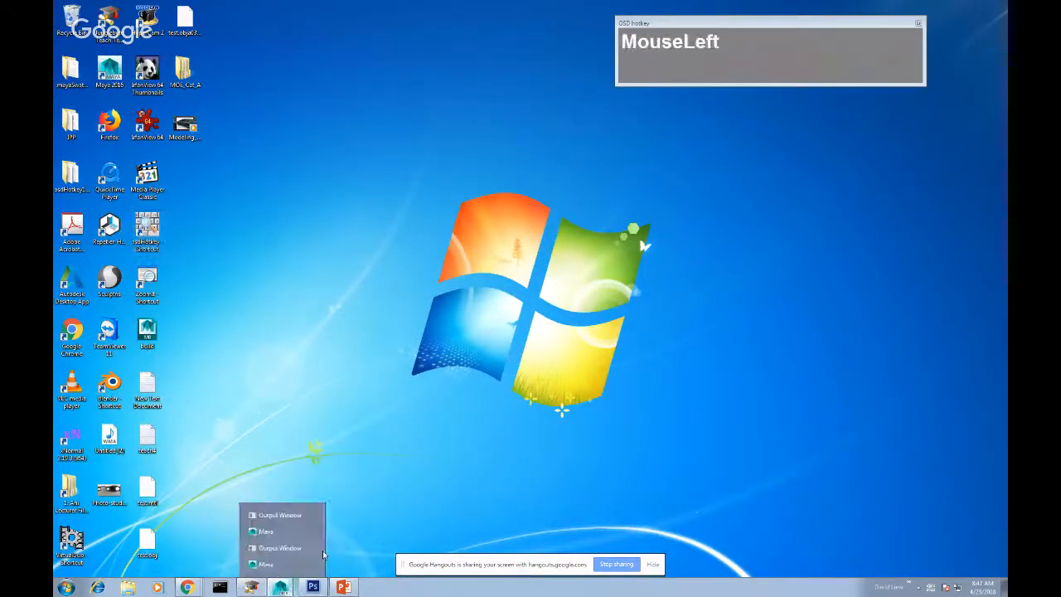
{"action": "left_click", "coordinate": [282, 568]}
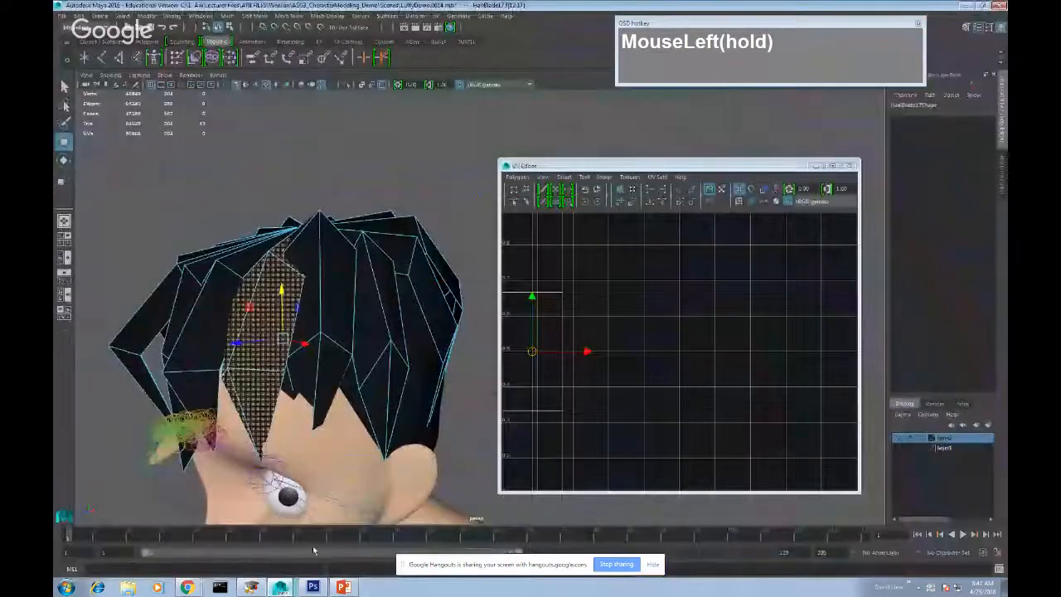
{"action": "left_click", "coordinate": [281, 587]}
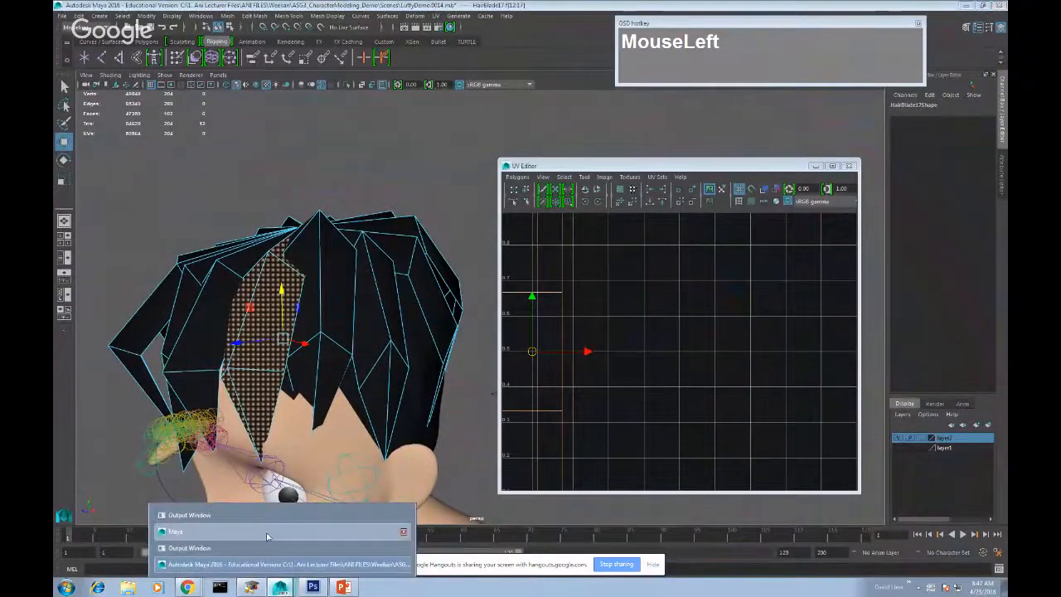
{"action": "left_click", "coordinate": [267, 537]}
- Examine the half-head mesh and its coloured edge-loop regions from several angles
{"action": "scroll", "coordinate": [727, 363], "scroll_direction": "up", "scroll_amount": 1, "text": "alt"}
{"action": "left_click_drag", "start_coordinate": [727, 363], "coordinate": [670, 319], "text": "alt"}
{"action": "scroll", "coordinate": [721, 329], "scroll_direction": "up", "scroll_amount": 3}
{"action": "scroll", "coordinate": [651, 342], "scroll_direction": "down", "scroll_amount": 3, "text": "alt"}
{"action": "scroll", "coordinate": [688, 313], "scroll_direction": "up", "scroll_amount": 2, "text": "alt"}
{"action": "middle_click_drag", "start_coordinate": [674, 321], "coordinate": [677, 326], "text": "alt"}
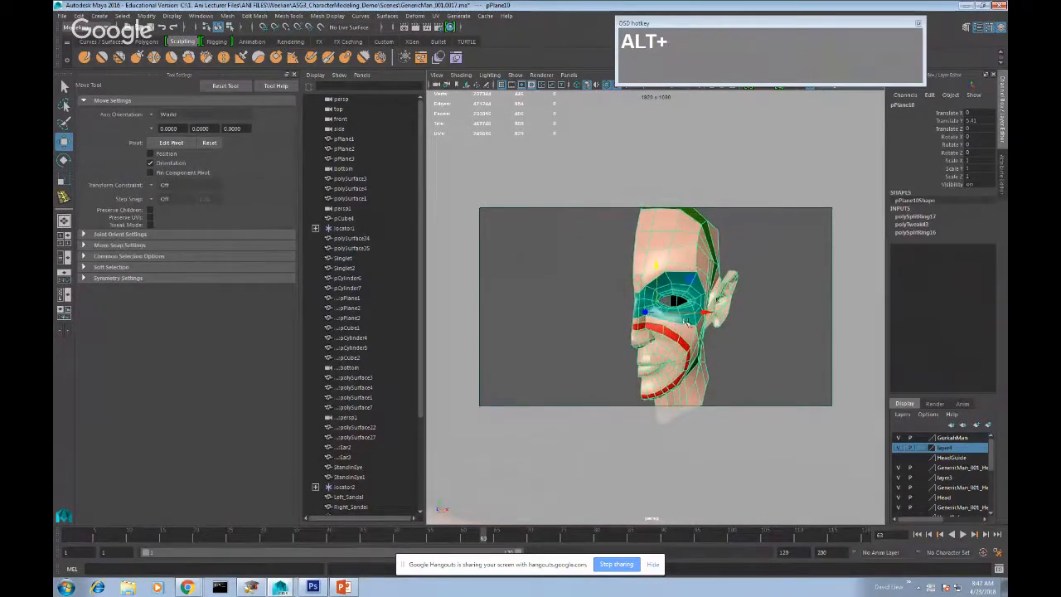
{"action": "left_click_drag", "start_coordinate": [703, 281], "coordinate": [720, 295], "text": "alt"}
{"action": "scroll", "coordinate": [724, 286], "scroll_direction": "down", "scroll_amount": 2, "text": "alt"}
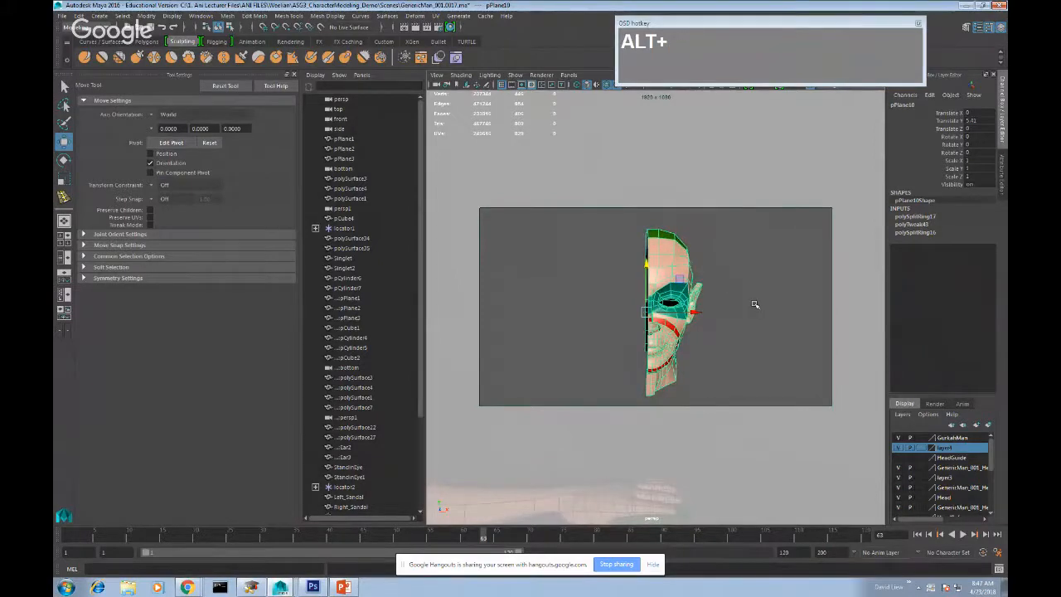
- Close the Tool Settings and show the half head in the front view, framed in full
{"action": "left_click", "coordinate": [293, 75]}
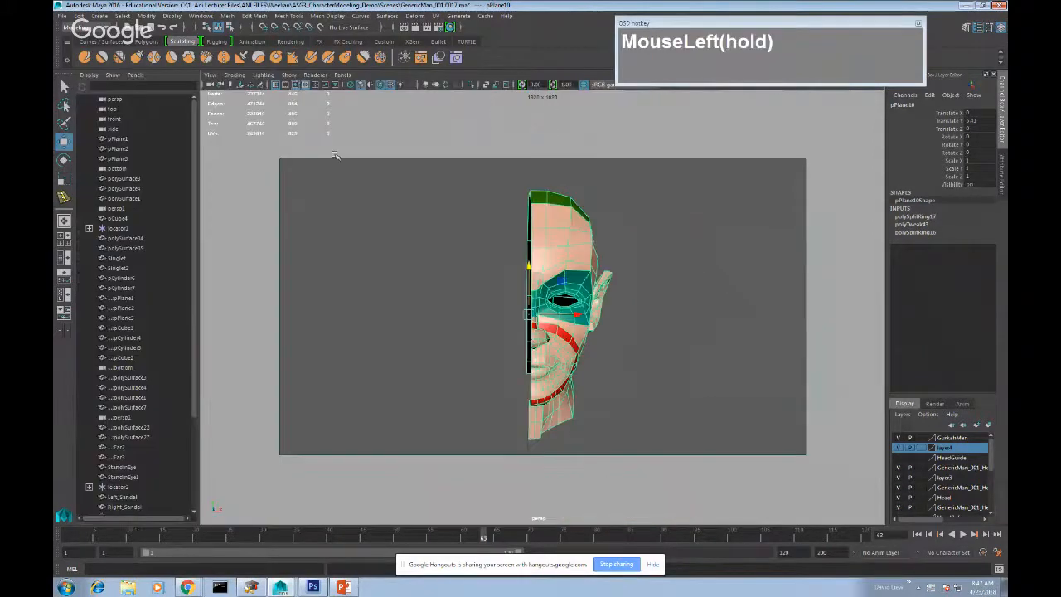
{"action": "left_click_drag", "start_coordinate": [600, 292], "coordinate": [531, 245], "text": "alt"}
{"action": "key", "text": "space"}
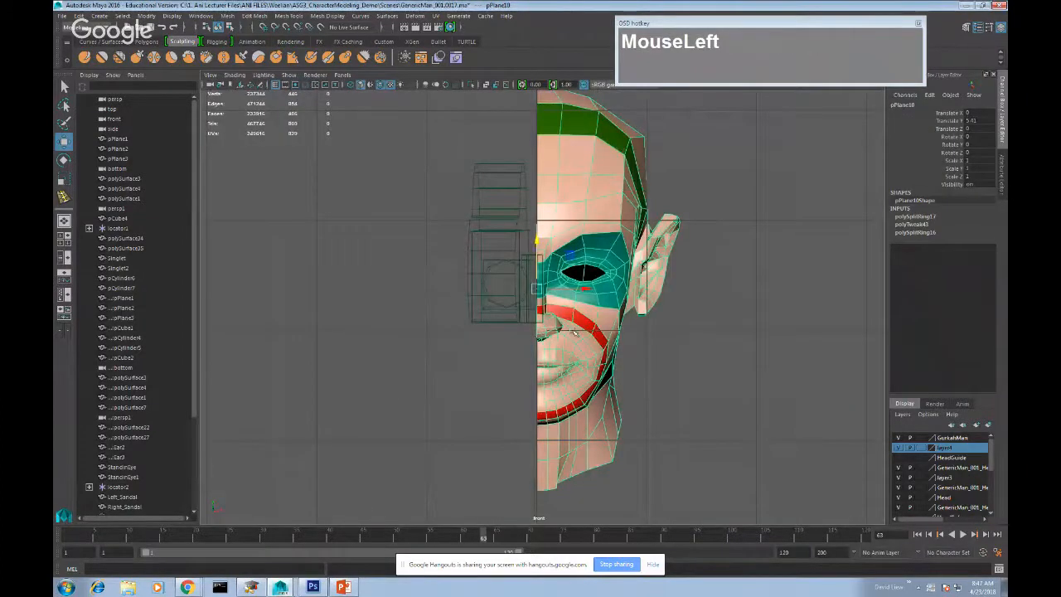
{"action": "middle_click_drag", "start_coordinate": [584, 265], "coordinate": [585, 271], "text": "alt"}
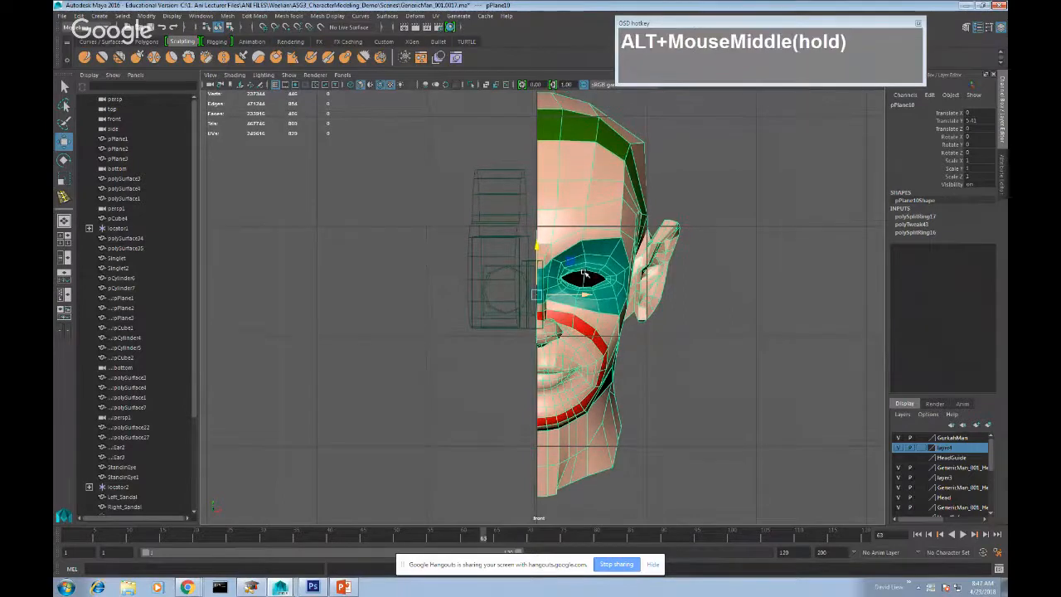
{"action": "scroll", "coordinate": [609, 302], "scroll_direction": "down", "scroll_amount": 6}
{"action": "scroll", "coordinate": [625, 323], "scroll_direction": "up", "scroll_amount": 6}
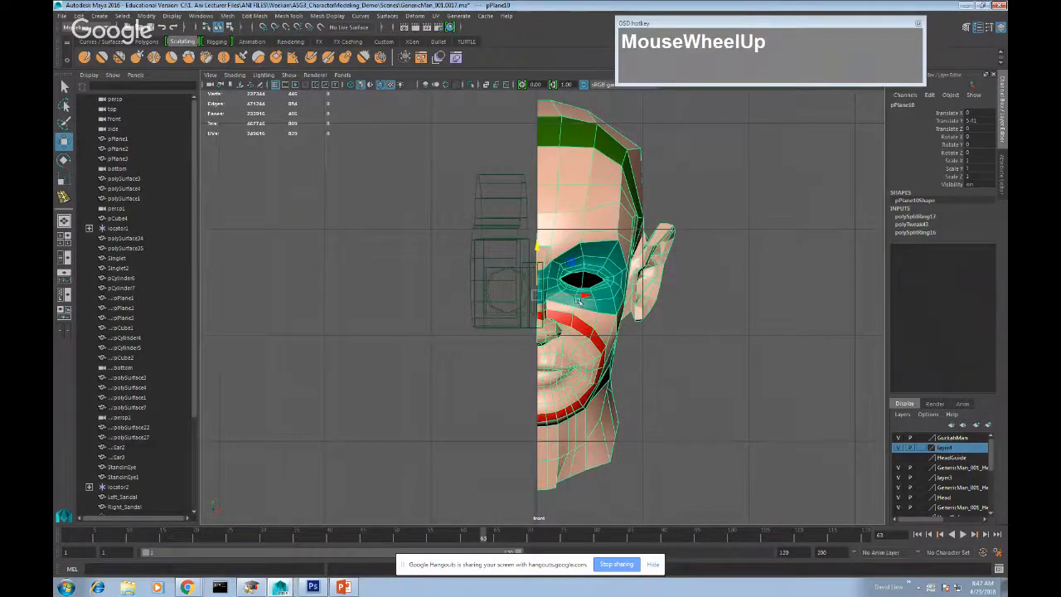
- Move the half head's pivot with grid snapping so that it sits on the central grid line
{"action": "key", "text": "x"}
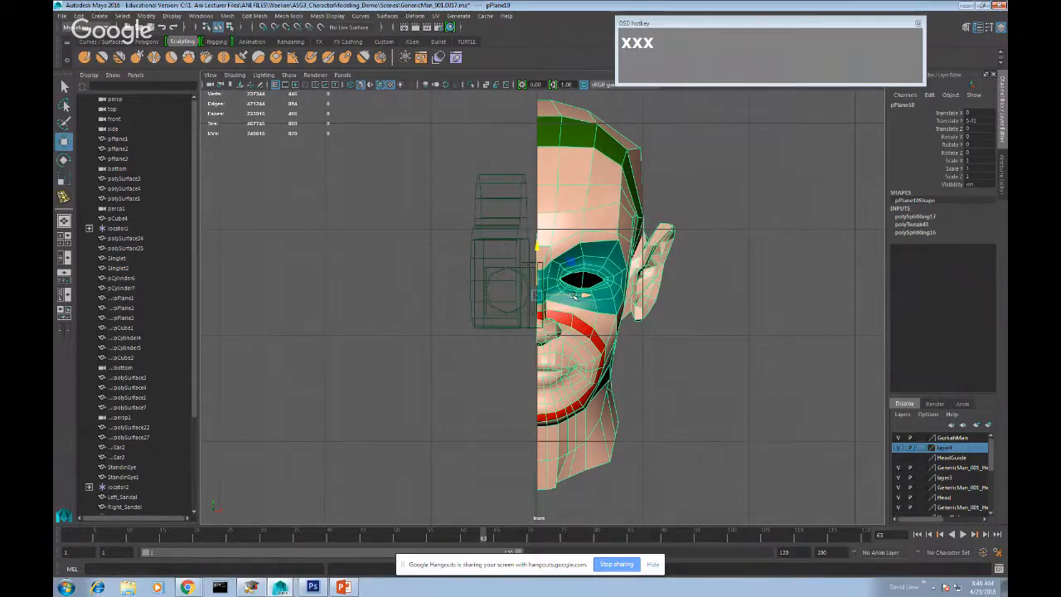
{"action": "key", "text": "Insert"}
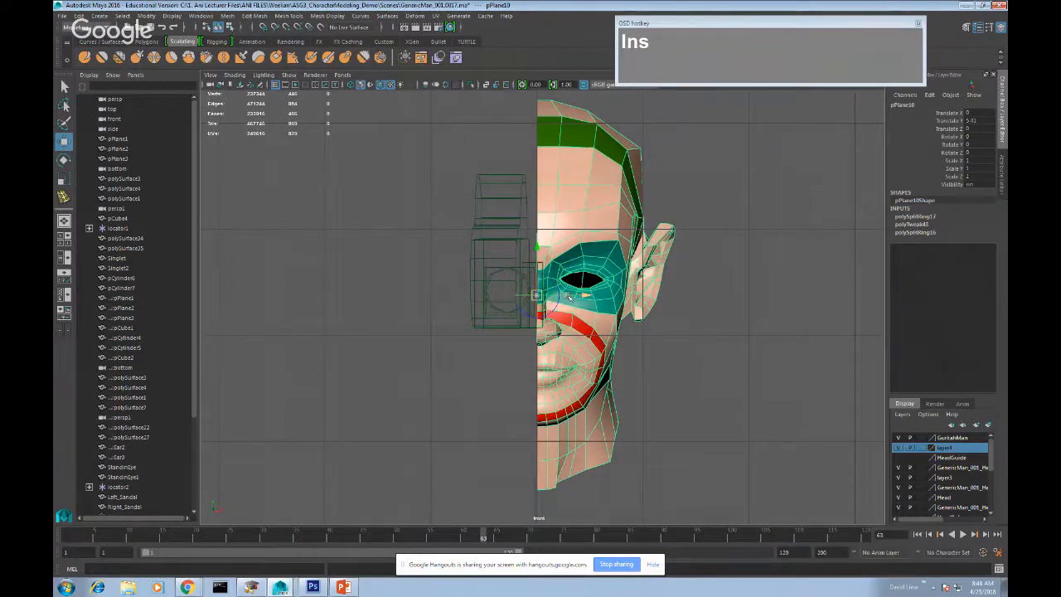
{"action": "left_click_drag", "start_coordinate": [582, 296], "coordinate": [524, 125]}
{"action": "key", "text": "x"}
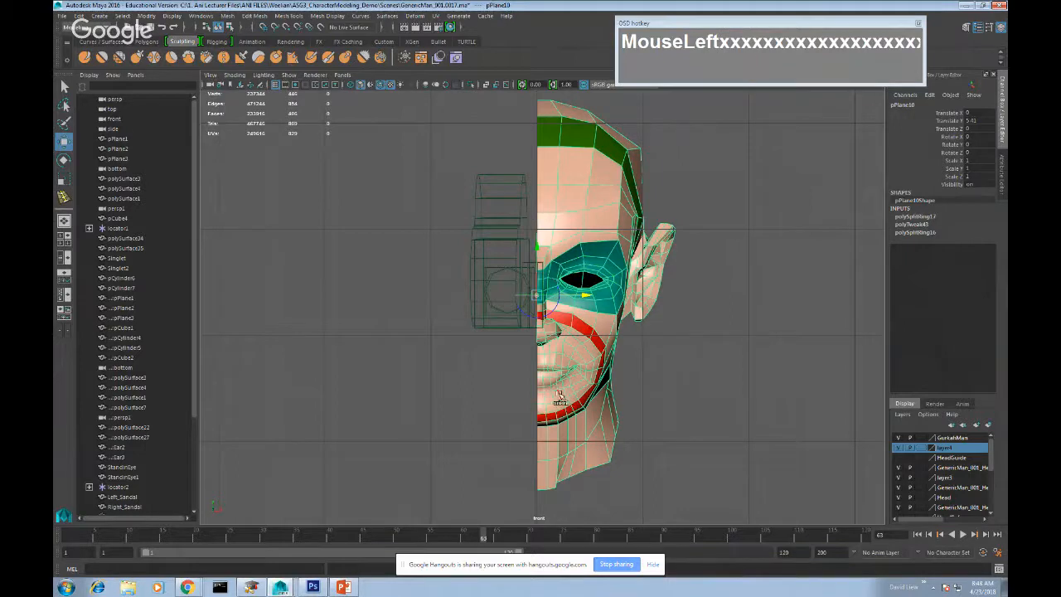
{"action": "key", "text": "Insert"}
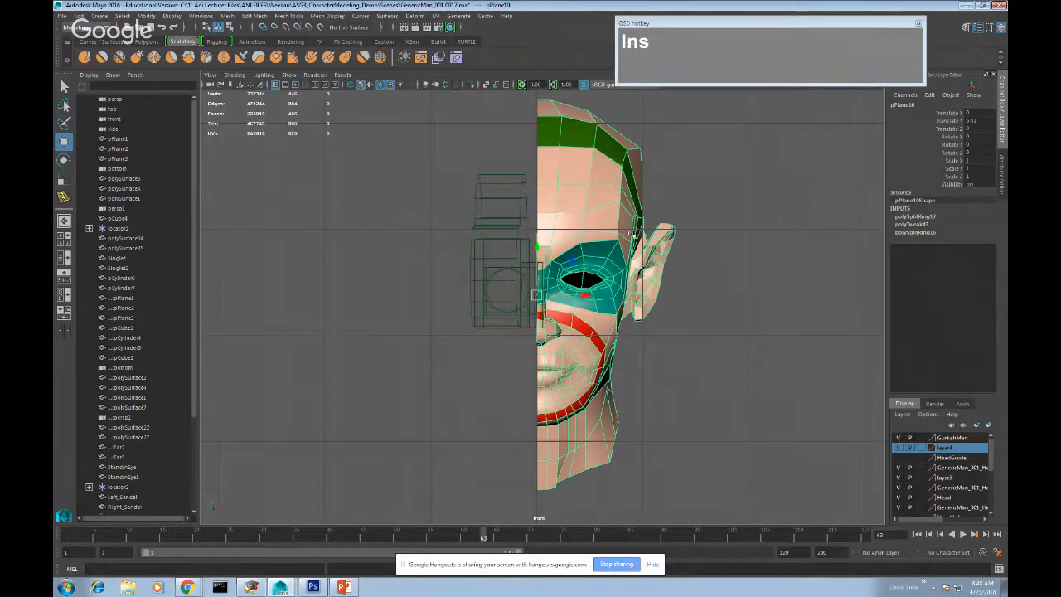
- Mirror the half head across the centre with Duplicate Special, as a copy with scale X set to -1
{"action": "right_click", "coordinate": [612, 142]}
{"action": "right_click_drag", "start_coordinate": [612, 143], "coordinate": [644, 127]}
{"action": "left_click", "coordinate": [625, 151]}
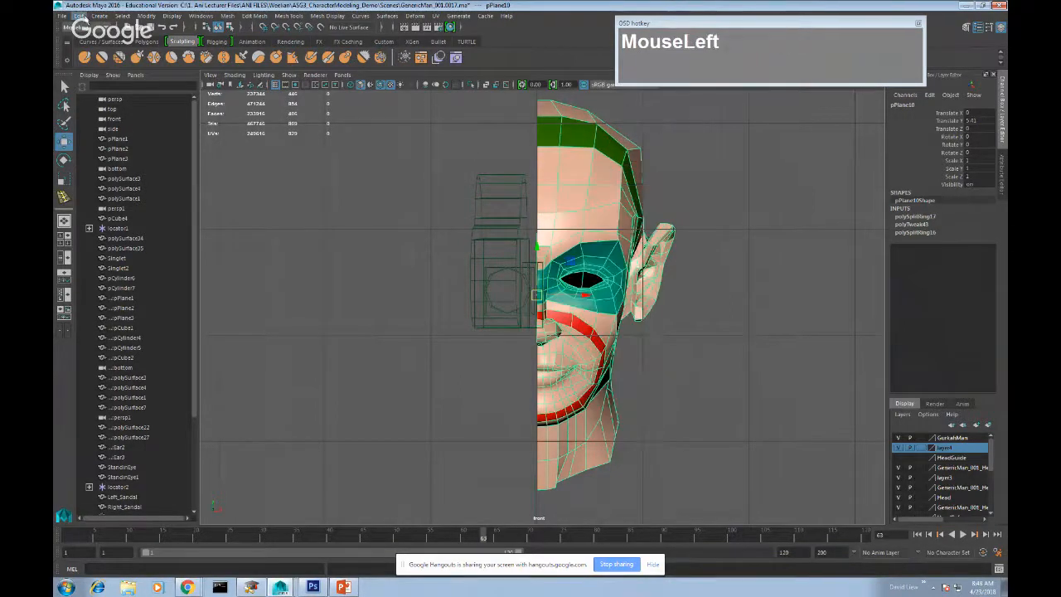
{"action": "left_click", "coordinate": [78, 16]}
{"action": "mouse_move", "coordinate": [136, 134]}
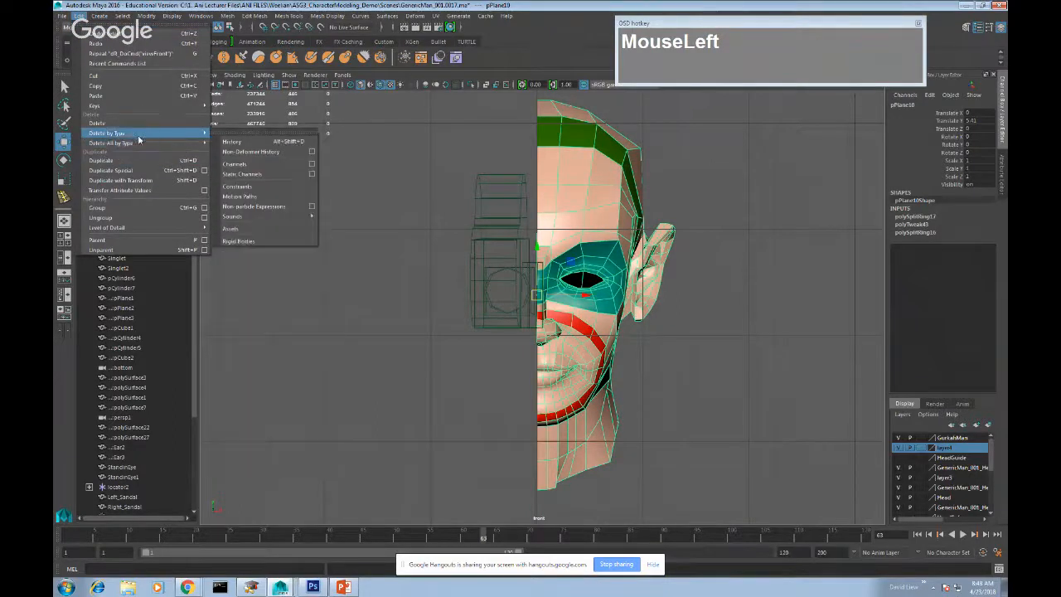
{"action": "left_click", "coordinate": [203, 170]}
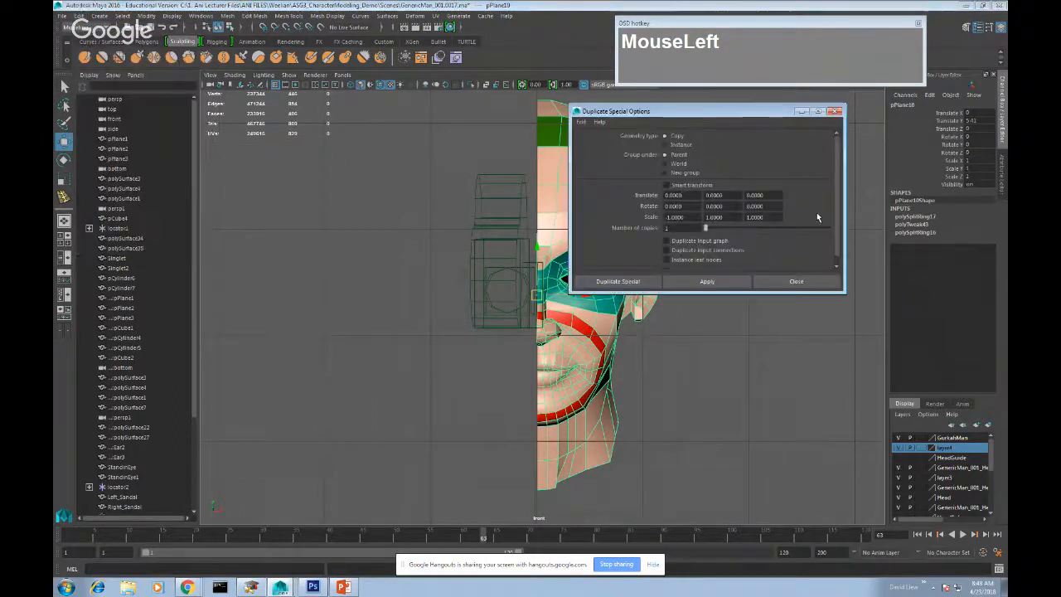
{"action": "left_click", "coordinate": [675, 217]}
{"action": "left_click", "coordinate": [611, 281]}
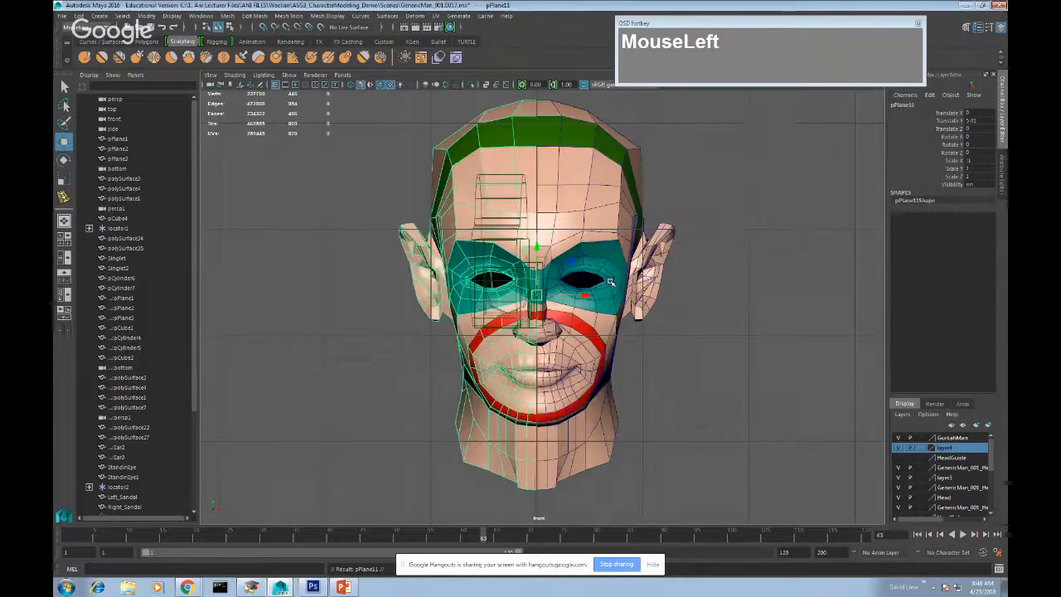
- Select the original half head and its mirrored copy and combine them into one mesh
{"action": "right_click_drag", "start_coordinate": [578, 133], "coordinate": [634, 112]}
{"action": "left_click", "coordinate": [612, 130]}
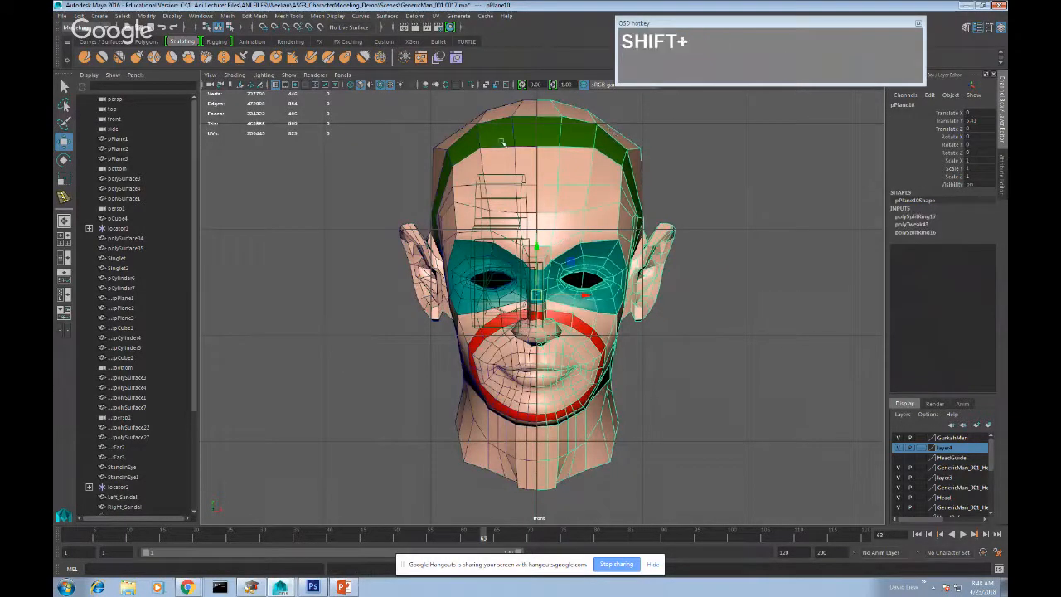
{"action": "left_click", "coordinate": [483, 187], "text": "shift"}
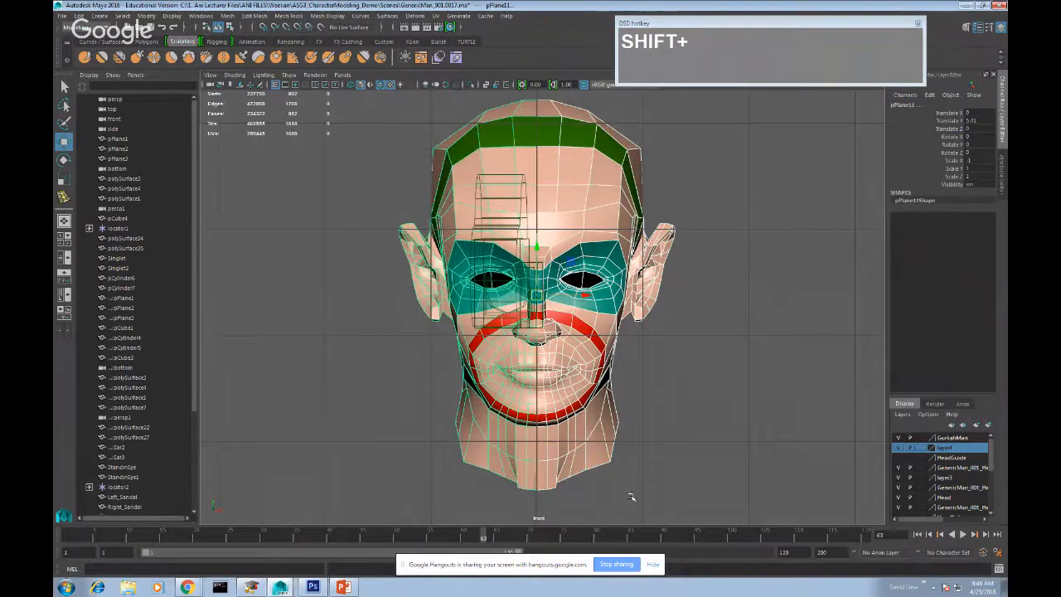
{"action": "right_click_drag", "start_coordinate": [509, 229], "coordinate": [650, 138]}
{"action": "left_click", "coordinate": [570, 149]}
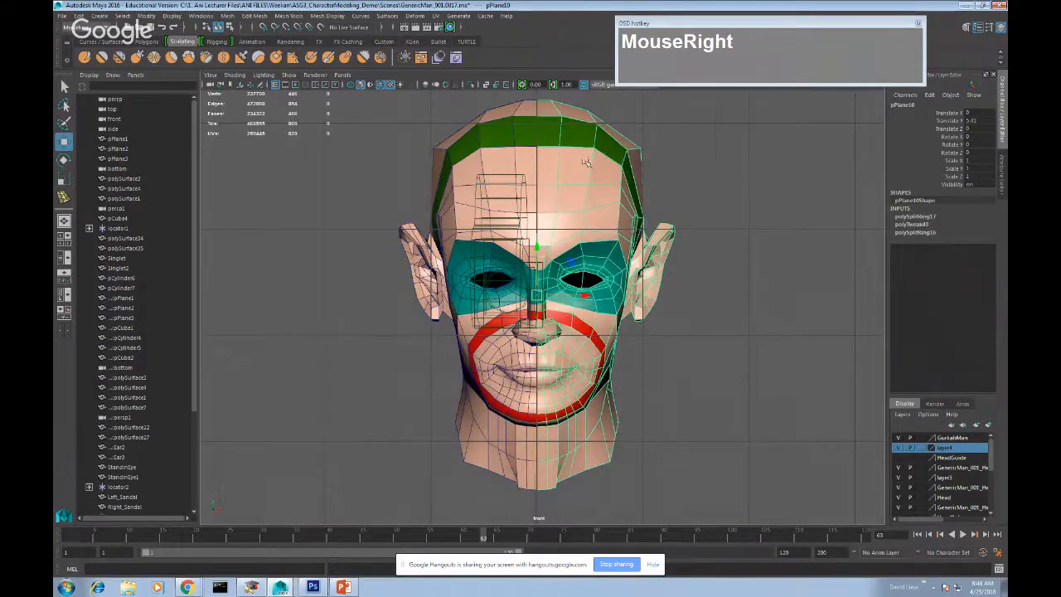
{"action": "right_click_drag", "start_coordinate": [586, 161], "coordinate": [642, 146]}
{"action": "left_click", "coordinate": [576, 165]}
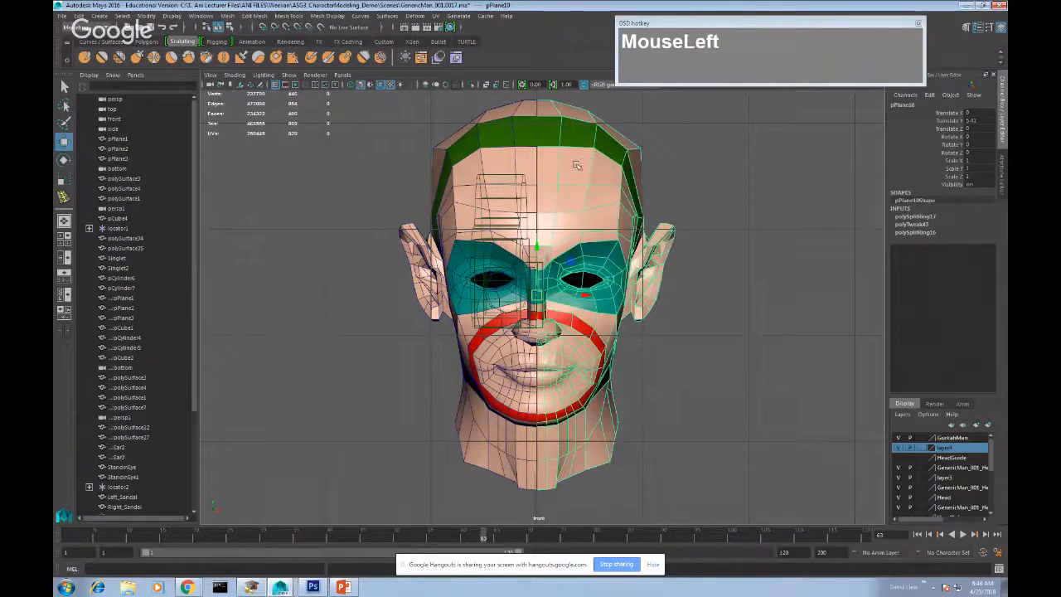
{"action": "left_click", "coordinate": [533, 149], "text": "shift"}
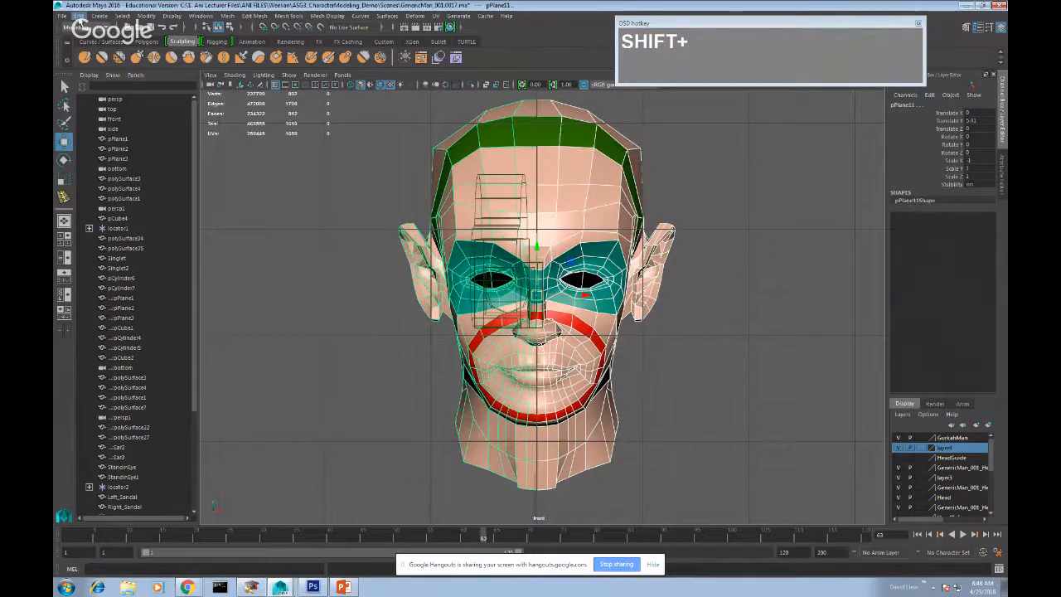
{"action": "left_click", "coordinate": [227, 16]}
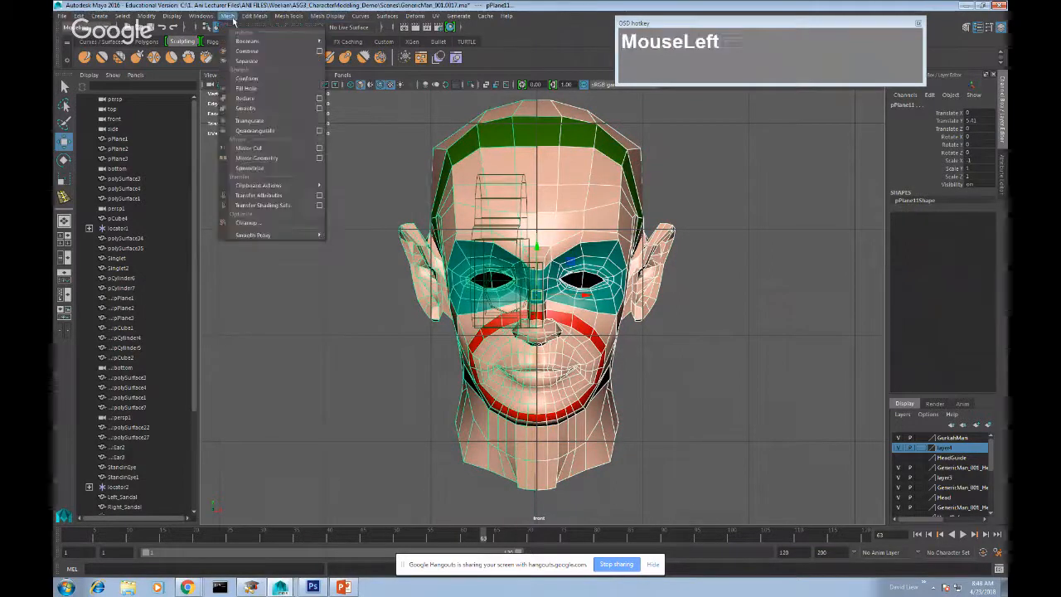
{"action": "left_click", "coordinate": [258, 52]}
{"action": "left_click", "coordinate": [802, 256]}
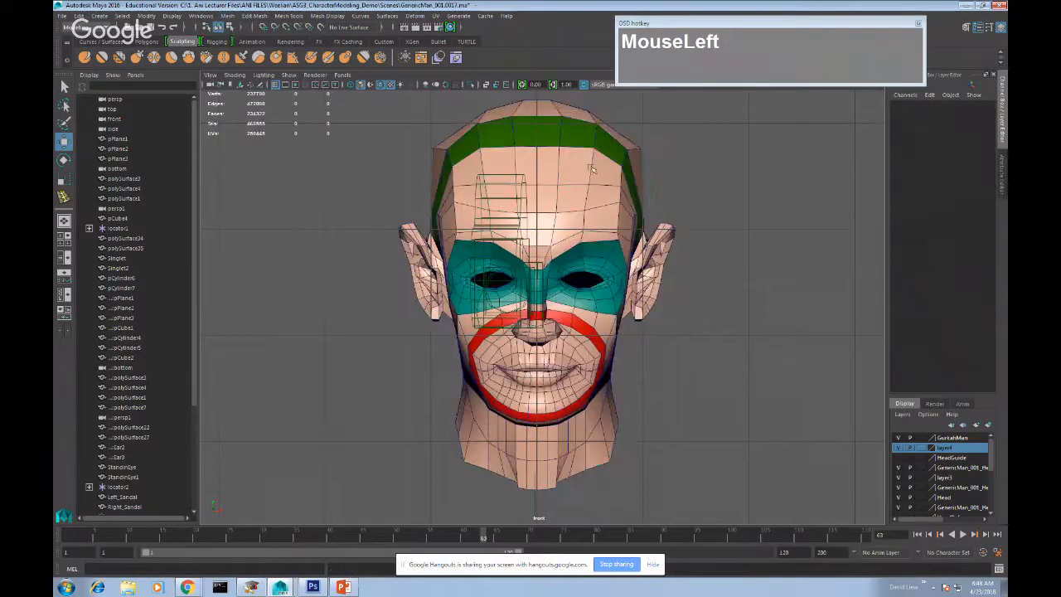
- Move all faces of the original head half sideways to check whether the halves are joined, and undo the move
{"action": "right_click_drag", "start_coordinate": [581, 164], "coordinate": [611, 190]}
{"action": "left_click", "coordinate": [584, 165]}
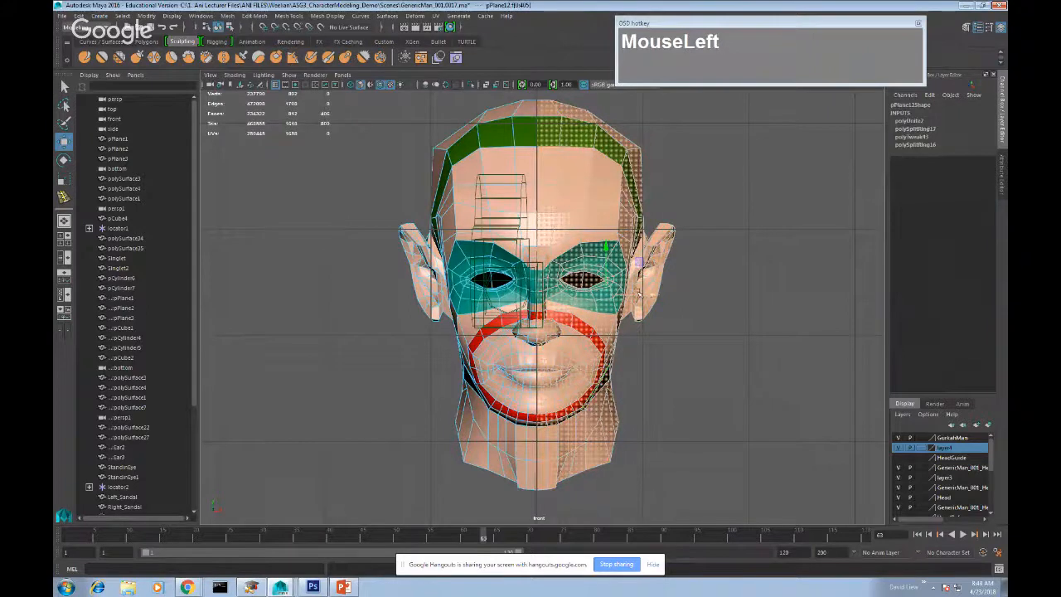
{"action": "left_click_drag", "start_coordinate": [640, 294], "coordinate": [671, 294]}
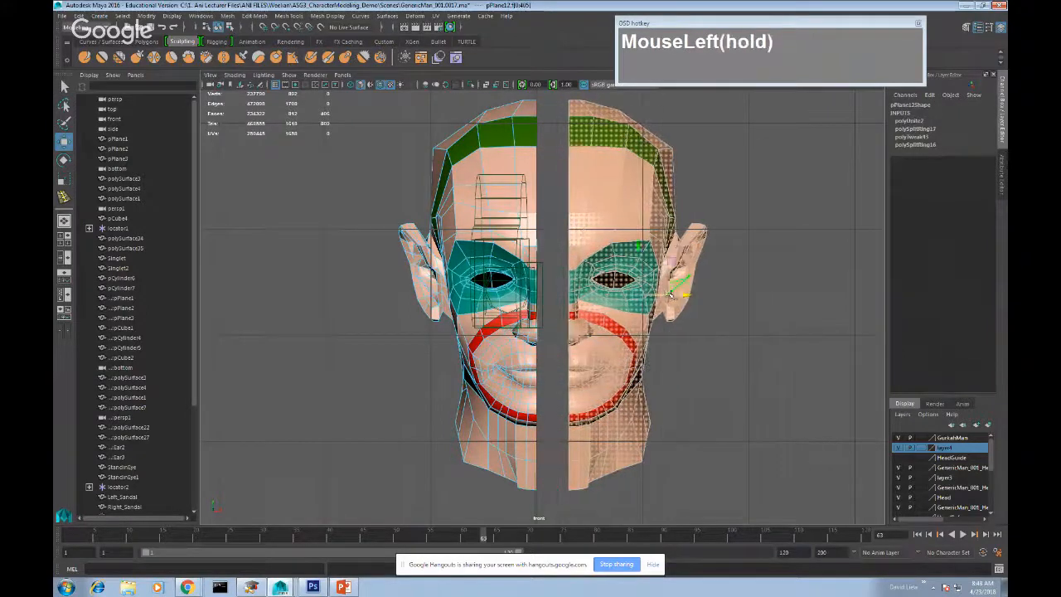
{"action": "key", "text": "z"}
- Show the head in wireframe and select the column of vertices along its centre seam
{"action": "right_click_drag", "start_coordinate": [553, 141], "coordinate": [522, 143]}
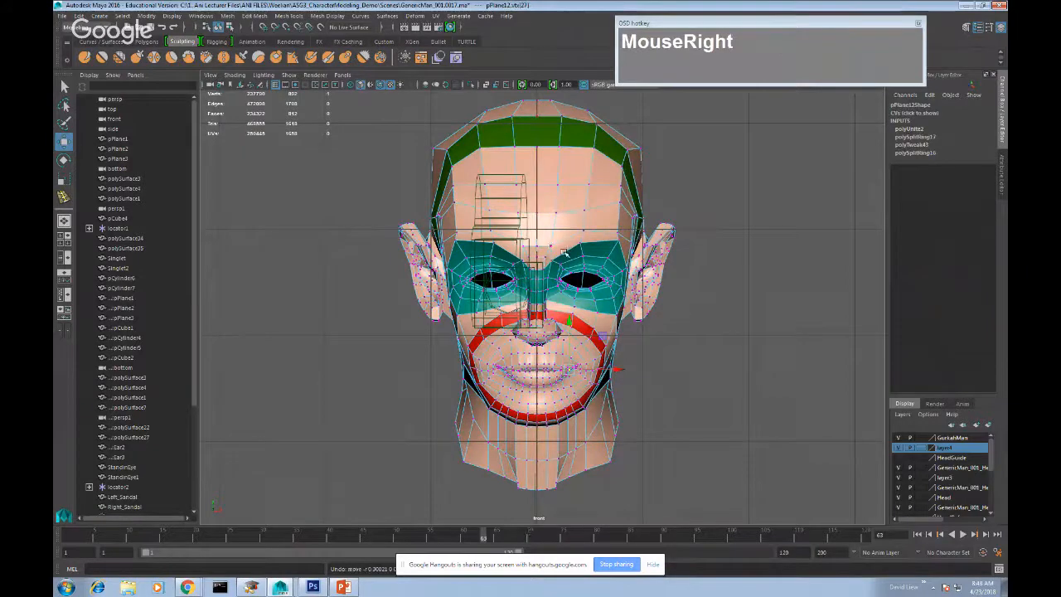
{"action": "key", "text": "4"}
{"action": "middle_click_drag", "start_coordinate": [557, 155], "coordinate": [562, 189], "text": "alt"}
{"action": "right_click_drag", "start_coordinate": [562, 190], "coordinate": [521, 190]}
{"action": "left_click_drag", "start_coordinate": [540, 133], "coordinate": [544, 561]}
- Deselect the stray vertices on both sides of the seam around the nose, keeping only the centre-line vertices
{"action": "middle_click_drag", "start_coordinate": [581, 399], "coordinate": [570, 329], "text": "alt"}
{"action": "scroll", "coordinate": [582, 388], "scroll_direction": "up", "scroll_amount": 4}
{"action": "scroll", "coordinate": [580, 386], "scroll_direction": "up", "scroll_amount": 3}
{"action": "scroll", "coordinate": [570, 331], "scroll_direction": "up", "scroll_amount": 3}
{"action": "left_click_drag", "start_coordinate": [526, 287], "coordinate": [569, 359], "text": "ctrl"}
{"action": "left_click_drag", "start_coordinate": [479, 286], "coordinate": [502, 361], "text": "ctrl"}
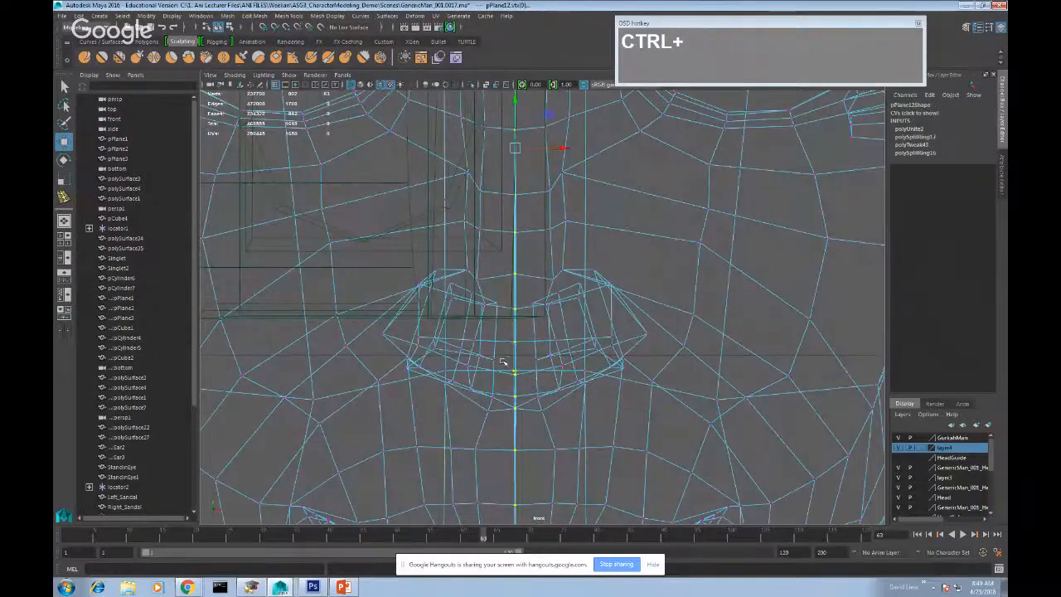
{"action": "scroll", "coordinate": [568, 360], "scroll_direction": "up", "scroll_amount": 7}
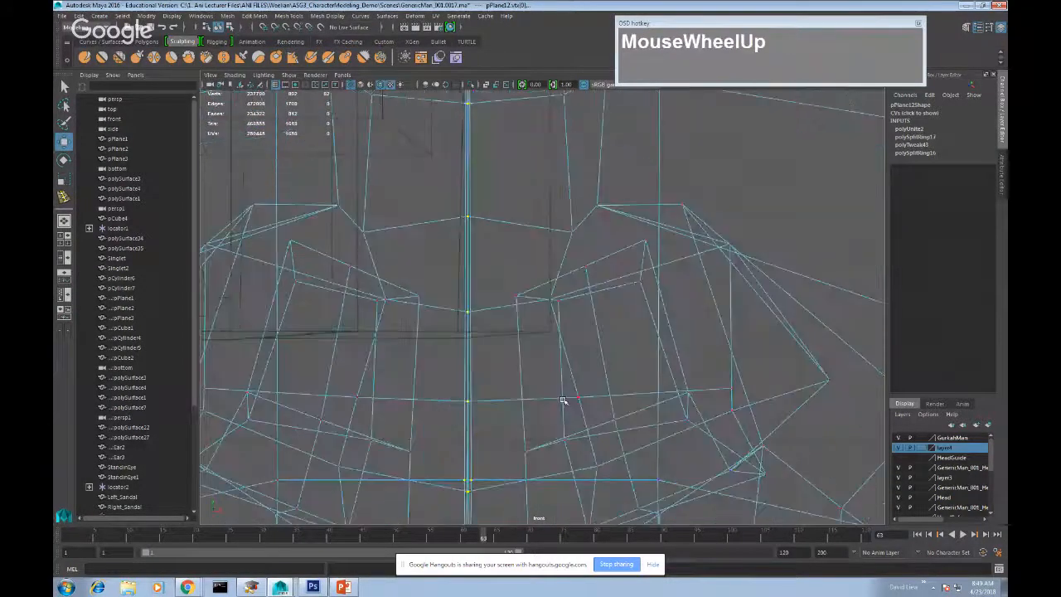
{"action": "scroll", "coordinate": [562, 398], "scroll_direction": "down", "scroll_amount": 15}
{"action": "scroll", "coordinate": [556, 391], "scroll_direction": "up", "scroll_amount": 6}
{"action": "scroll", "coordinate": [564, 340], "scroll_direction": "up", "scroll_amount": 2, "text": "alt"}
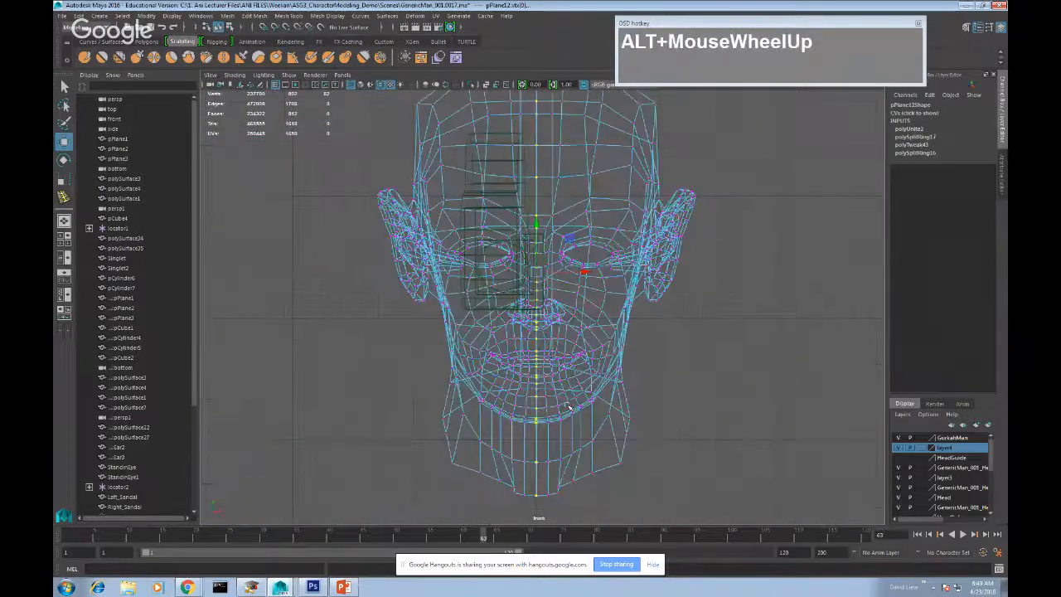
- Scale the selected centre-seam vertices together sideways to close the narrow gap between the two head halves
{"action": "scroll", "coordinate": [563, 336], "scroll_direction": "up", "scroll_amount": 6}
{"action": "scroll", "coordinate": [572, 354], "scroll_direction": "up", "scroll_amount": 1}
{"action": "middle_click_drag", "start_coordinate": [568, 312], "coordinate": [566, 362], "text": "alt"}
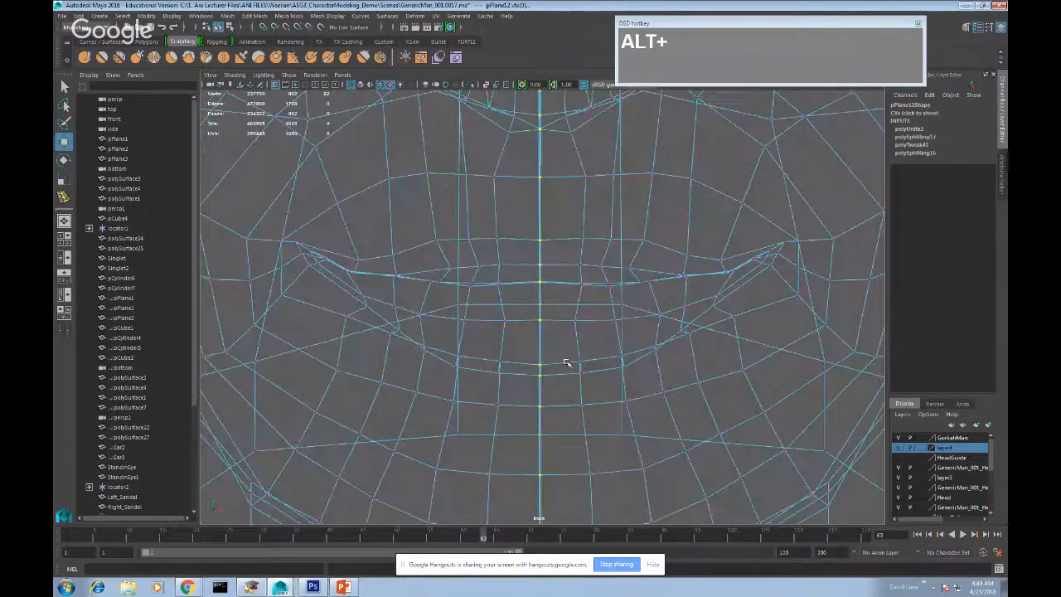
{"action": "scroll", "coordinate": [578, 356], "scroll_direction": "up", "scroll_amount": 8}
{"action": "middle_click_drag", "start_coordinate": [565, 275], "coordinate": [560, 349], "text": "alt"}
{"action": "scroll", "coordinate": [554, 339], "scroll_direction": "up", "scroll_amount": 2}
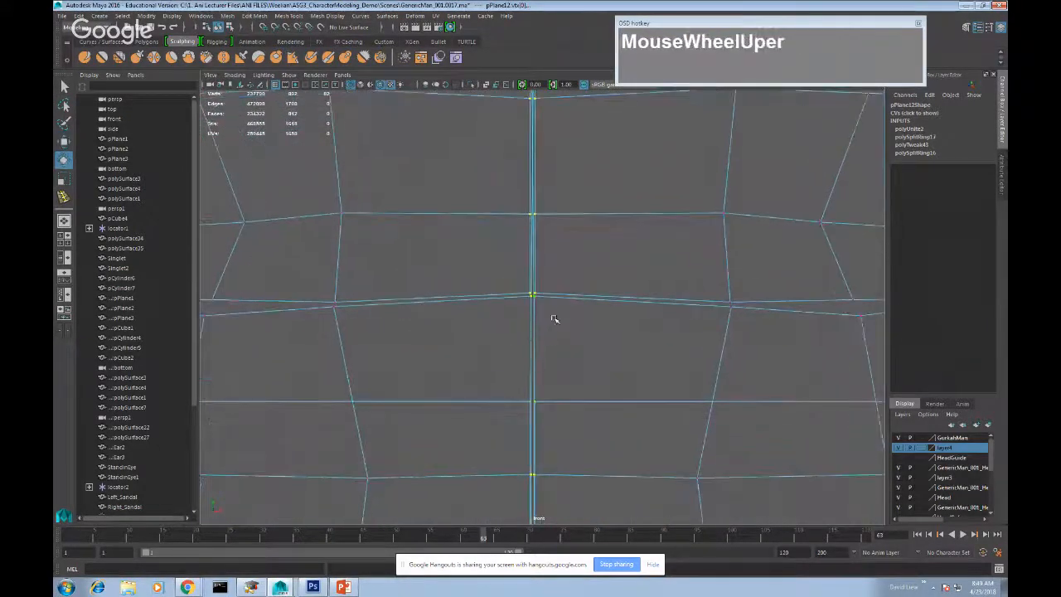
{"action": "scroll", "coordinate": [551, 311], "scroll_direction": "down", "scroll_amount": 12}
{"action": "scroll", "coordinate": [564, 308], "scroll_direction": "up", "scroll_amount": 10}
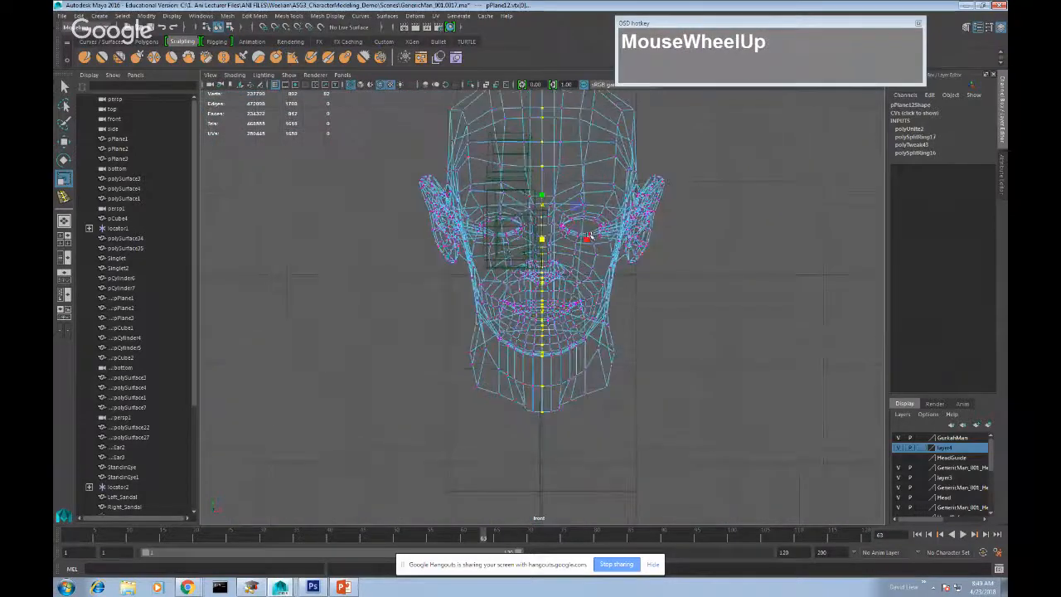
{"action": "mouse_move", "coordinate": [587, 238]}
{"action": "left_mouse_down"}
{"action": "mouse_move", "coordinate": [542, 243]}
{"action": "mouse_move", "coordinate": [587, 238]}
{"action": "left_mouse_up"}
- Check the seam from mouth to forehead and merge the selected centre-line vertices of both halves
{"action": "scroll", "coordinate": [557, 261], "scroll_direction": "up", "scroll_amount": 4}
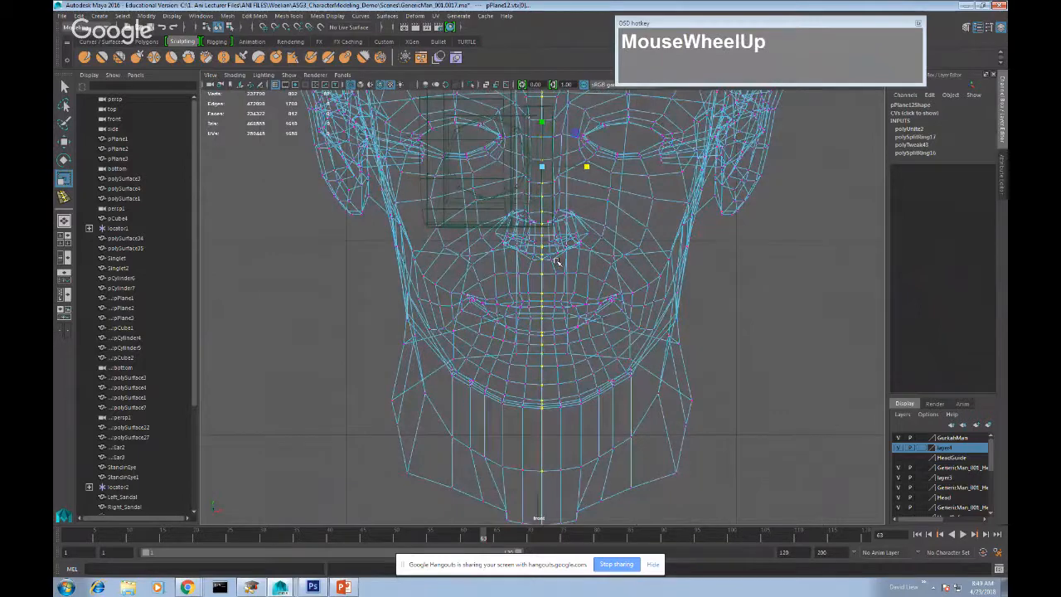
{"action": "scroll", "coordinate": [557, 262], "scroll_direction": "up", "scroll_amount": 8}
{"action": "middle_click_drag", "start_coordinate": [557, 262], "coordinate": [560, 373], "text": "alt"}
{"action": "scroll", "coordinate": [566, 303], "scroll_direction": "down", "scroll_amount": 15}
{"action": "middle_click_drag", "start_coordinate": [565, 236], "coordinate": [564, 340], "text": "alt"}
{"action": "scroll", "coordinate": [564, 340], "scroll_direction": "up", "scroll_amount": 6}
{"action": "scroll", "coordinate": [564, 340], "scroll_direction": "up", "scroll_amount": 2, "text": "alt"}
{"action": "scroll", "coordinate": [603, 307], "scroll_direction": "up", "scroll_amount": 3}
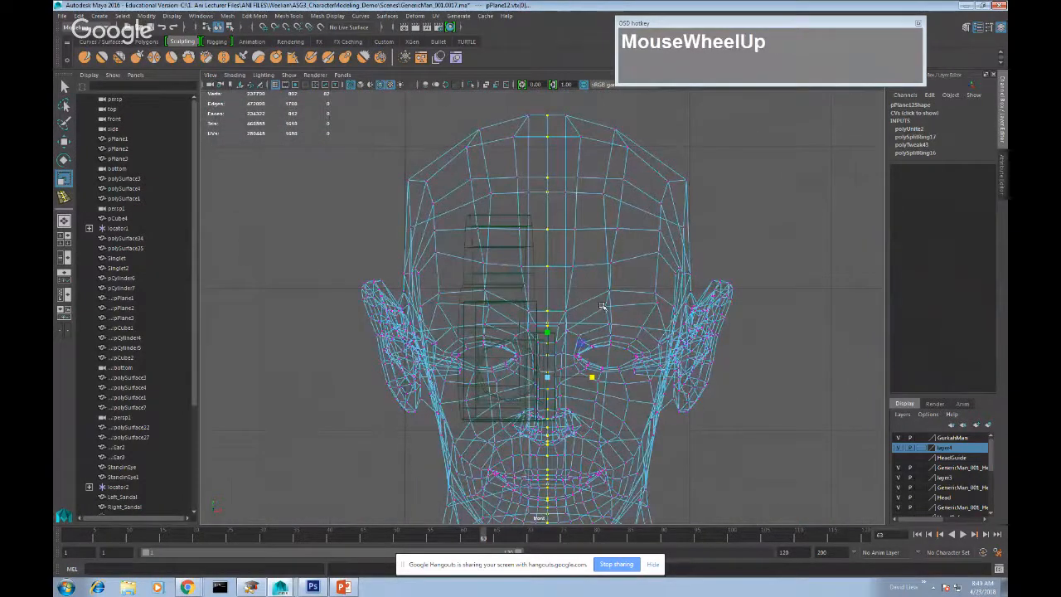
{"action": "scroll", "coordinate": [603, 307], "scroll_direction": "up", "scroll_amount": 1, "text": "alt"}
{"action": "middle_click_drag", "start_coordinate": [602, 306], "coordinate": [598, 424], "text": "alt"}
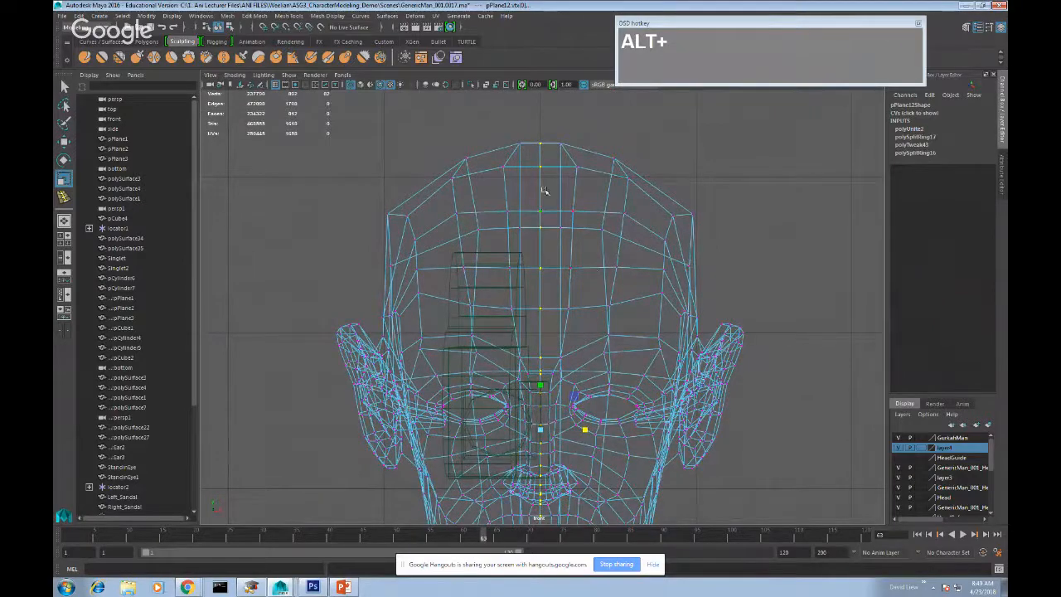
{"action": "left_click", "coordinate": [254, 16]}
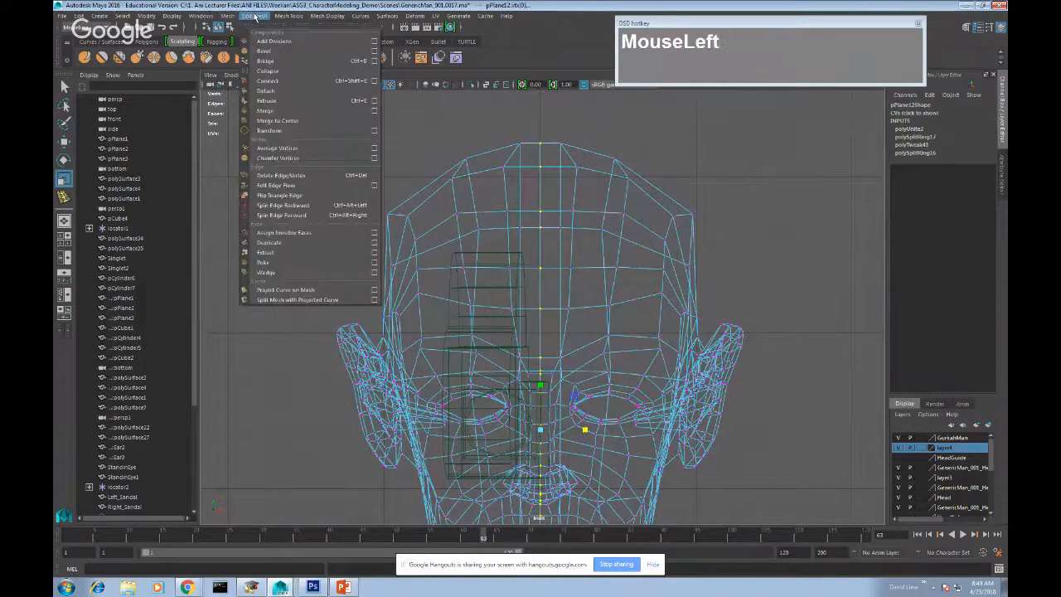
{"action": "left_click", "coordinate": [300, 117]}
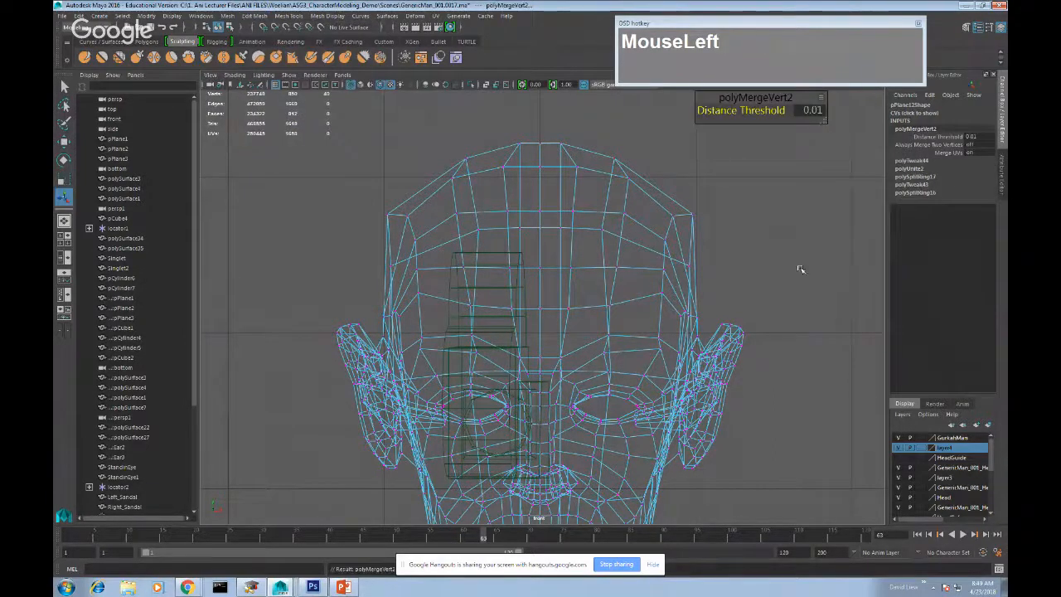
- Return to object mode and examine the merged seam at the centre of the lips in the textured perspective view
{"action": "middle_click_drag", "start_coordinate": [587, 412], "coordinate": [605, 238], "text": "alt"}
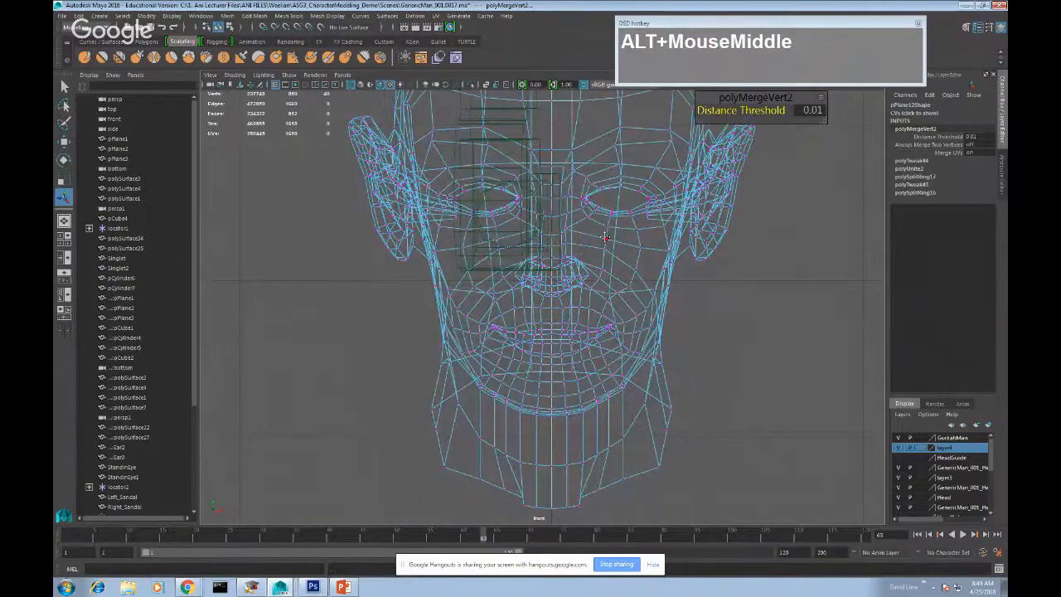
{"action": "scroll", "coordinate": [606, 238], "scroll_direction": "up", "scroll_amount": 5}
{"action": "right_click_drag", "start_coordinate": [591, 300], "coordinate": [631, 288]}
{"action": "key", "text": "space"}
{"action": "left_click_drag", "start_coordinate": [592, 346], "coordinate": [592, 320]}
{"action": "scroll", "coordinate": [558, 362], "scroll_direction": "up", "scroll_amount": 4}
{"action": "left_click_drag", "start_coordinate": [558, 382], "coordinate": [572, 374], "text": "alt"}
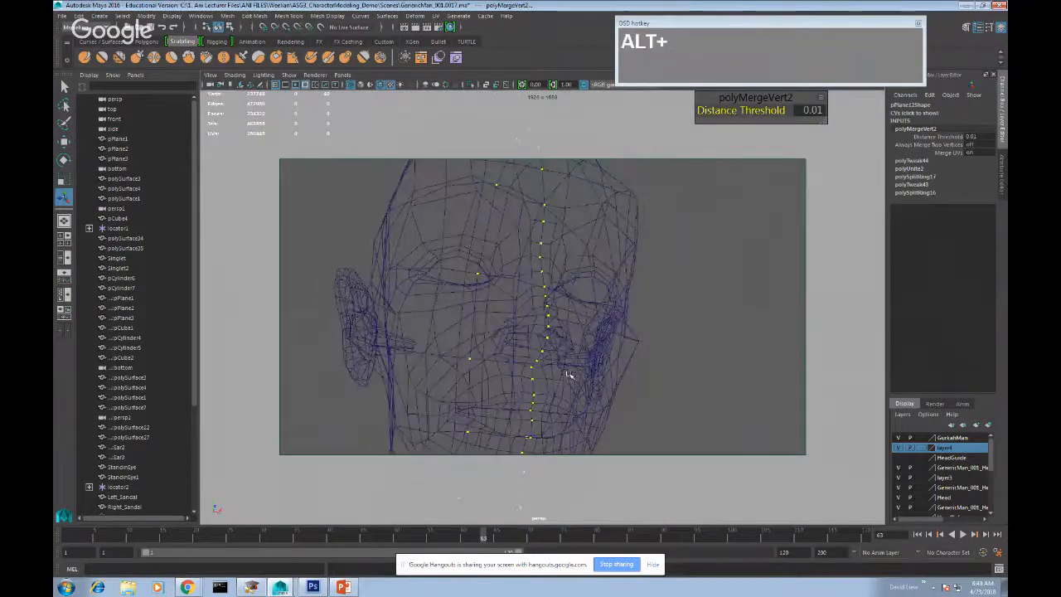
{"action": "key", "text": "6"}
{"action": "middle_click_drag", "start_coordinate": [563, 379], "coordinate": [570, 364], "text": "alt"}
{"action": "scroll", "coordinate": [572, 360], "scroll_direction": "up", "scroll_amount": 8}
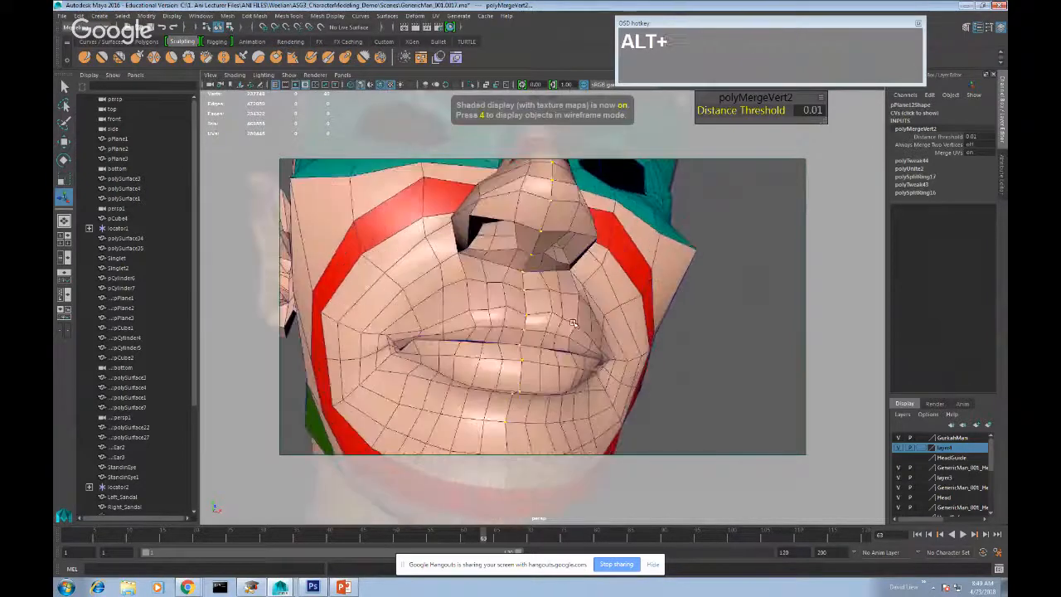
{"action": "scroll", "coordinate": [580, 327], "scroll_direction": "up", "scroll_amount": 3}
{"action": "mouse_move", "coordinate": [583, 325]}
{"action": "left_mouse_down", "text": "alt"}
{"action": "mouse_move", "coordinate": [583, 308]}
{"action": "mouse_move", "coordinate": [587, 335]}
{"action": "left_mouse_up", "text": "alt"}
{"action": "scroll", "coordinate": [580, 348], "scroll_direction": "up", "scroll_amount": 3}
{"action": "mouse_move", "coordinate": [577, 355]}
{"action": "middle_mouse_down", "text": "alt"}
{"action": "mouse_move", "coordinate": [571, 339]}
{"action": "mouse_move", "coordinate": [572, 356]}
{"action": "middle_mouse_up", "text": "alt"}
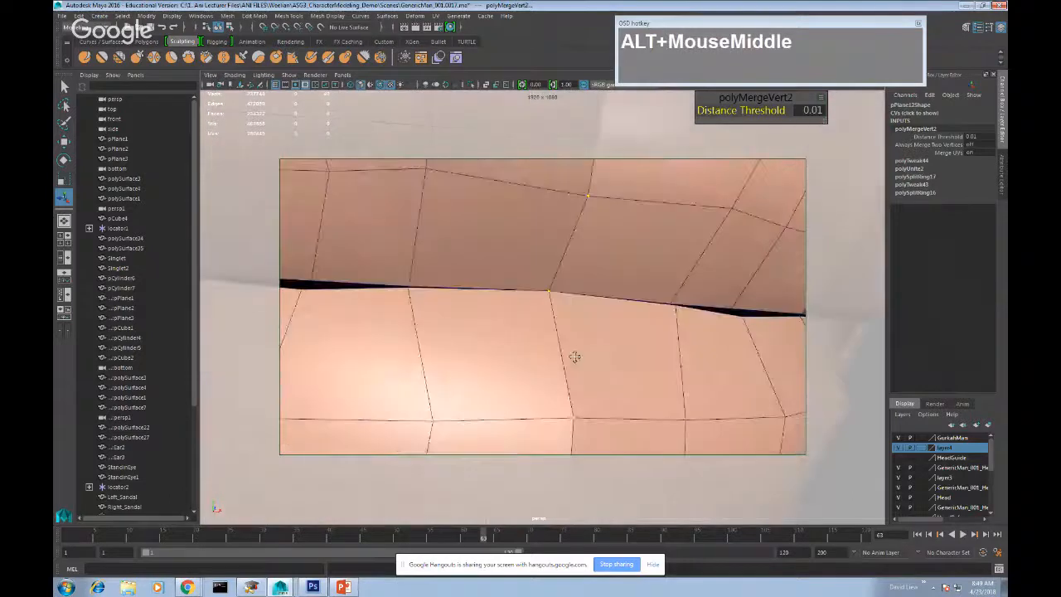
- Move the vertex at the centre of the lips to test whether the upper and lower lips are merged, and undo the move
{"action": "left_click", "coordinate": [553, 299]}
{"action": "right_click_drag", "start_coordinate": [560, 295], "coordinate": [539, 294]}
{"action": "left_click", "coordinate": [547, 291]}
{"action": "key", "text": "w"}
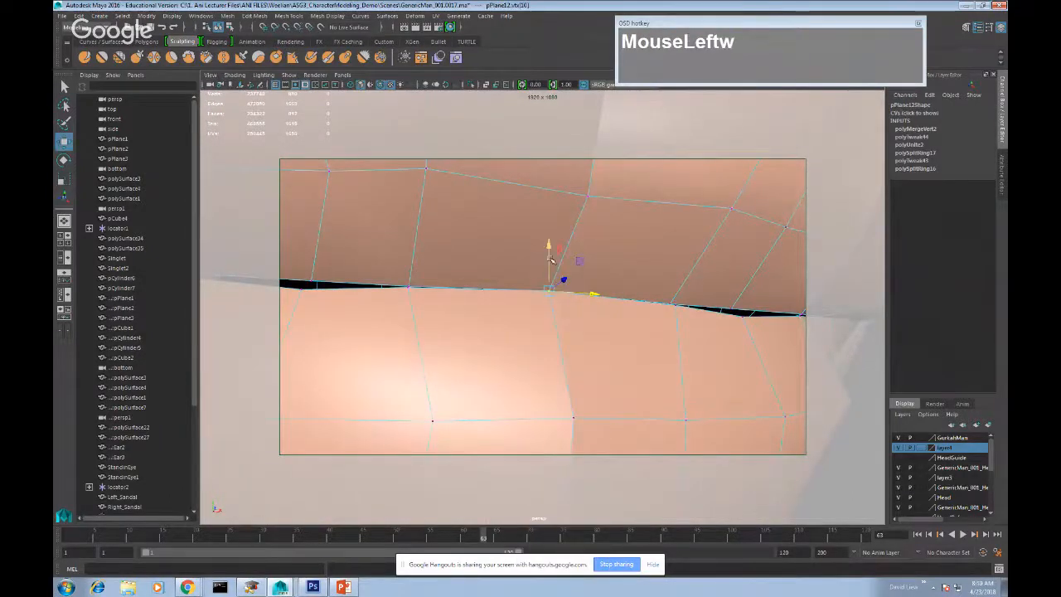
{"action": "left_click_drag", "start_coordinate": [551, 260], "coordinate": [560, 319]}
{"action": "key", "text": "z"}
{"action": "scroll", "coordinate": [578, 300], "scroll_direction": "down", "scroll_amount": 5}
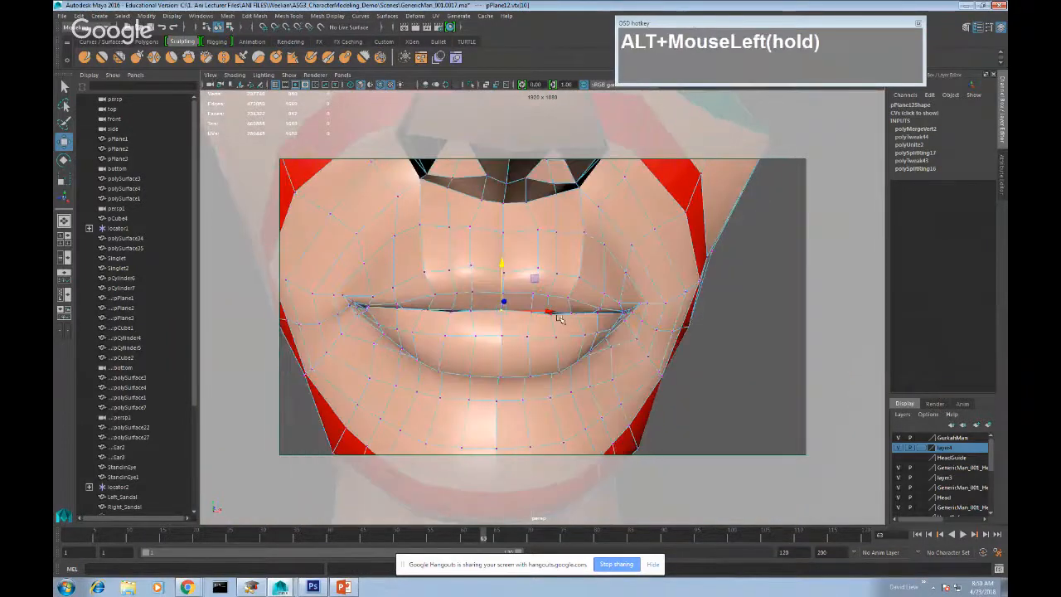
- Undo the centre-seam vertex merge and the scaling before it so the lip vertices can be corrected
{"action": "key", "text": "z"}
{"action": "key", "text": "z"}
{"action": "key", "text": "z"}
{"action": "key", "text": "z"}
{"action": "key", "text": "z"}
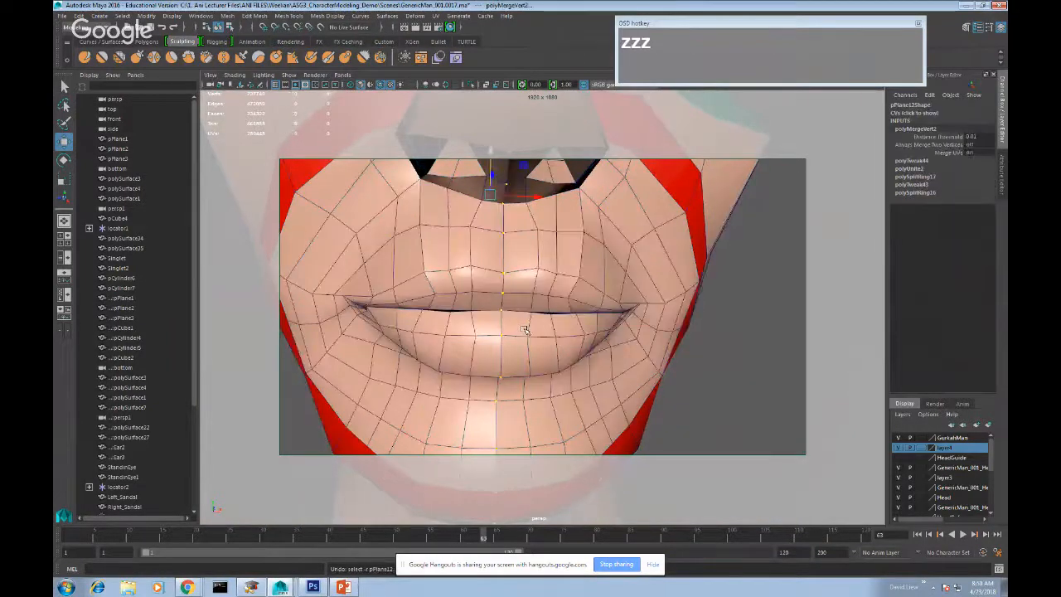
{"action": "right_click_drag", "start_coordinate": [540, 265], "coordinate": [544, 322]}
{"action": "double_click", "coordinate": [527, 280]}
{"action": "key", "text": "z"}
{"action": "key", "text": "z"}
{"action": "key", "text": "z"}
{"action": "key", "text": "z"}
{"action": "key", "text": "z"}
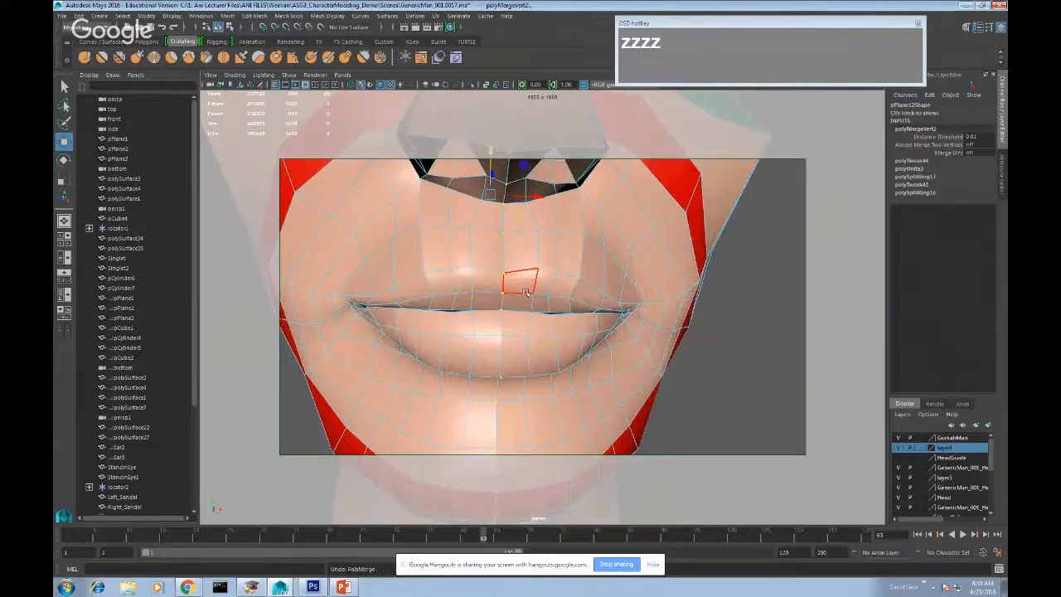
- Select all faces of one head half to check that the halves are separate, and examine the centre of the lips
{"action": "right_click_drag", "start_coordinate": [522, 286], "coordinate": [524, 312]}
{"action": "double_click", "coordinate": [521, 284]}
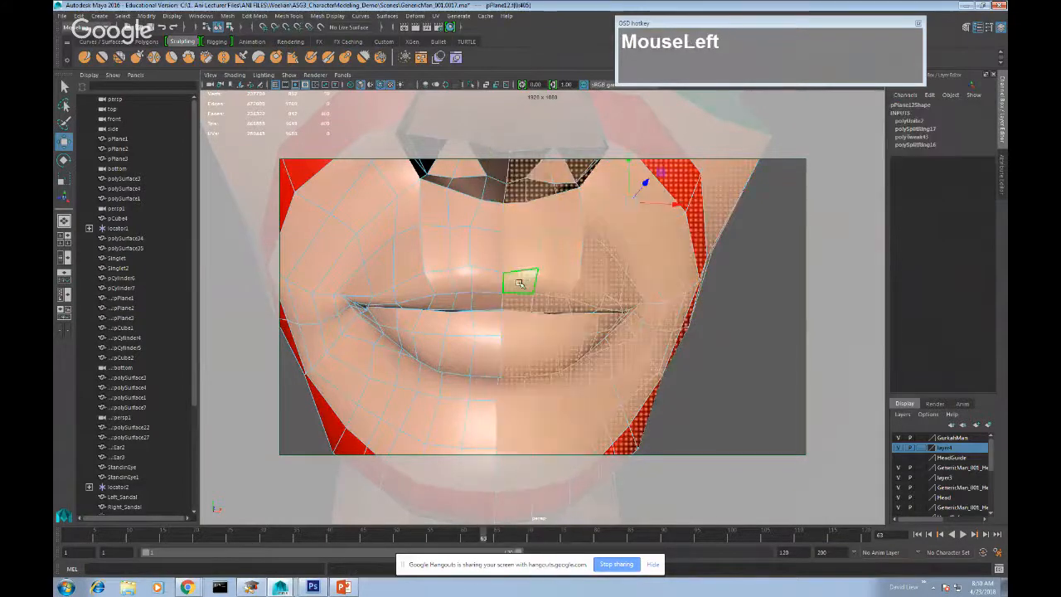
{"action": "scroll", "coordinate": [523, 330], "scroll_direction": "up", "scroll_amount": 7}
{"action": "mouse_move", "coordinate": [527, 330]}
{"action": "middle_mouse_down", "text": "alt"}
{"action": "mouse_move", "coordinate": [513, 332]}
{"action": "mouse_move", "coordinate": [540, 326]}
{"action": "middle_mouse_up", "text": "alt"}
{"action": "scroll", "coordinate": [554, 326], "scroll_direction": "down", "scroll_amount": 6}
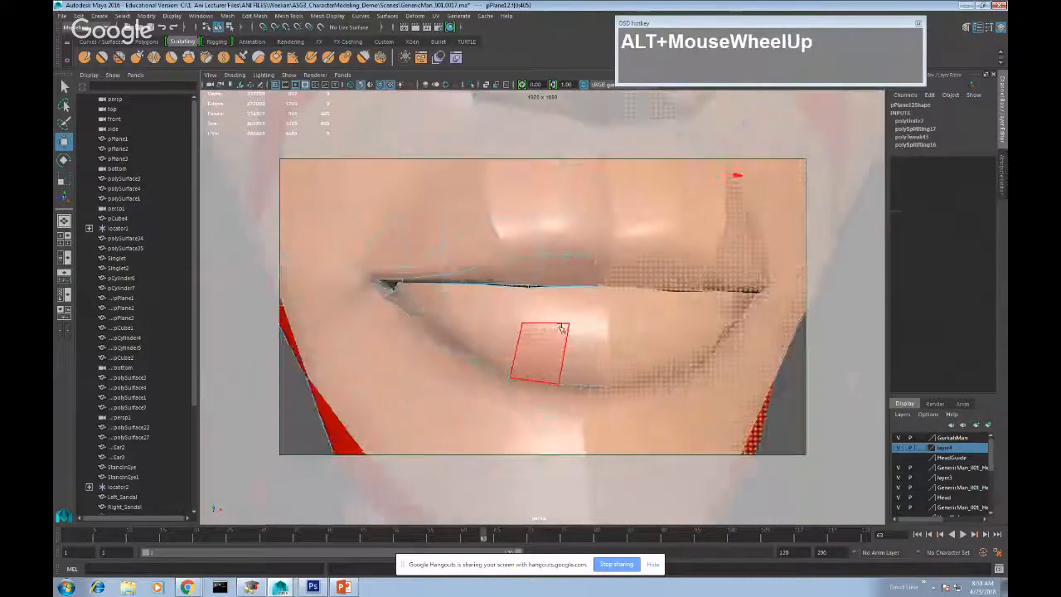
{"action": "scroll", "coordinate": [580, 326], "scroll_direction": "up", "scroll_amount": 4}
{"action": "mouse_move", "coordinate": [600, 307]}
{"action": "middle_mouse_down", "text": "alt"}
{"action": "mouse_move", "coordinate": [575, 293]}
{"action": "mouse_move", "coordinate": [607, 292]}
{"action": "middle_mouse_up", "text": "alt"}
- Raise the overlapping upper-lip vertices at the centre seam slightly away from the lower lip
{"action": "right_click_drag", "start_coordinate": [608, 285], "coordinate": [561, 283]}
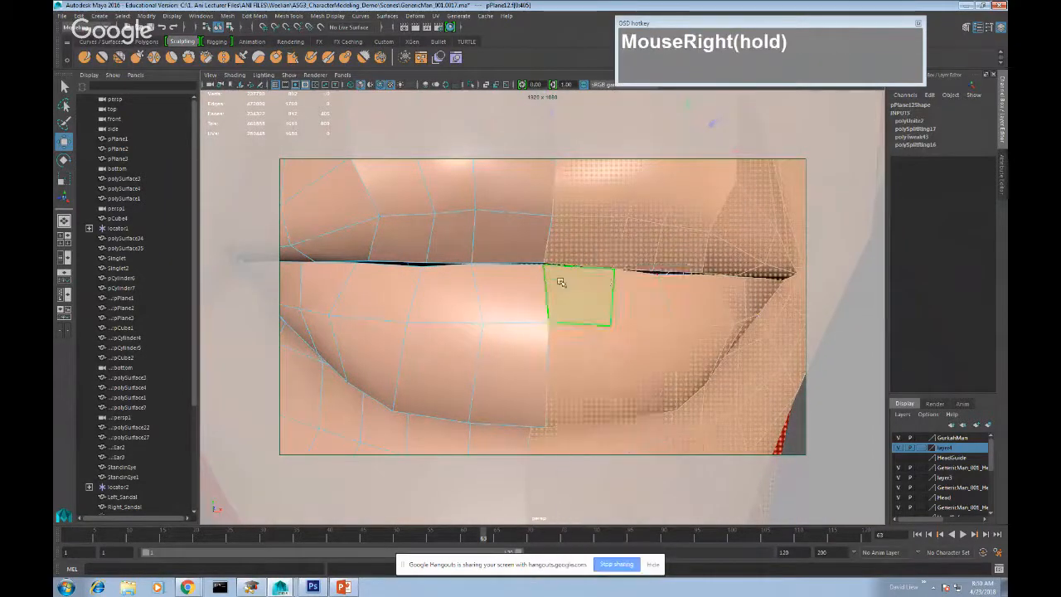
{"action": "left_click", "coordinate": [545, 264]}
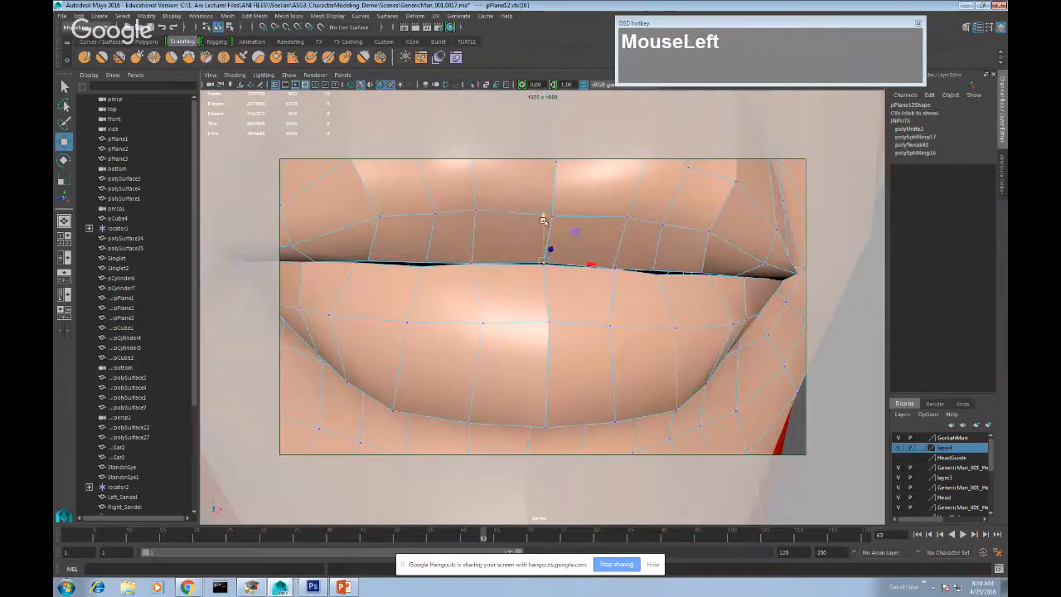
{"action": "left_click_drag", "start_coordinate": [542, 220], "coordinate": [543, 217]}
{"action": "key", "text": "z"}
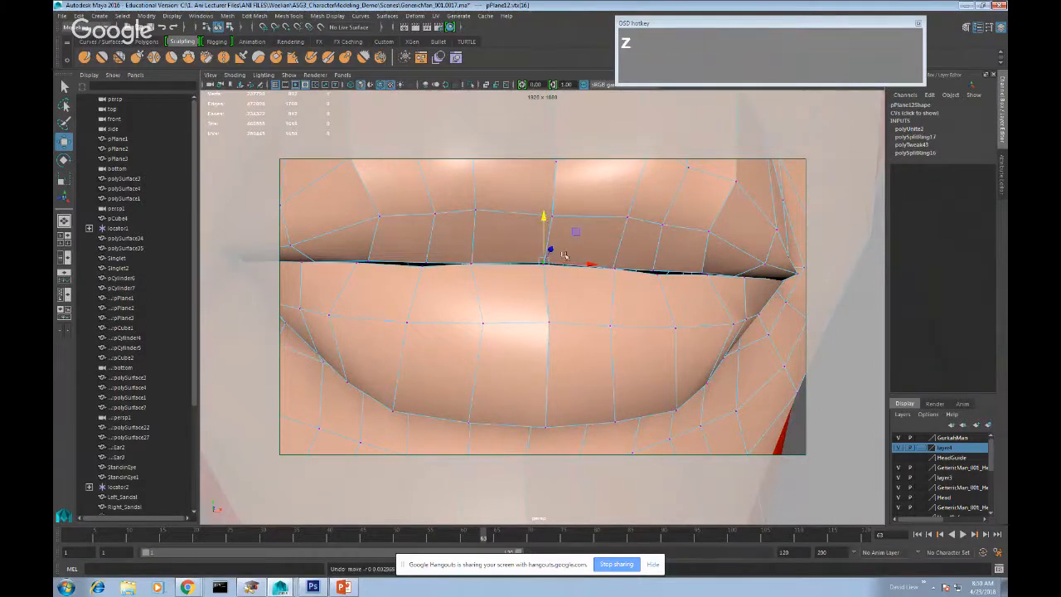
{"action": "left_click", "coordinate": [563, 280]}
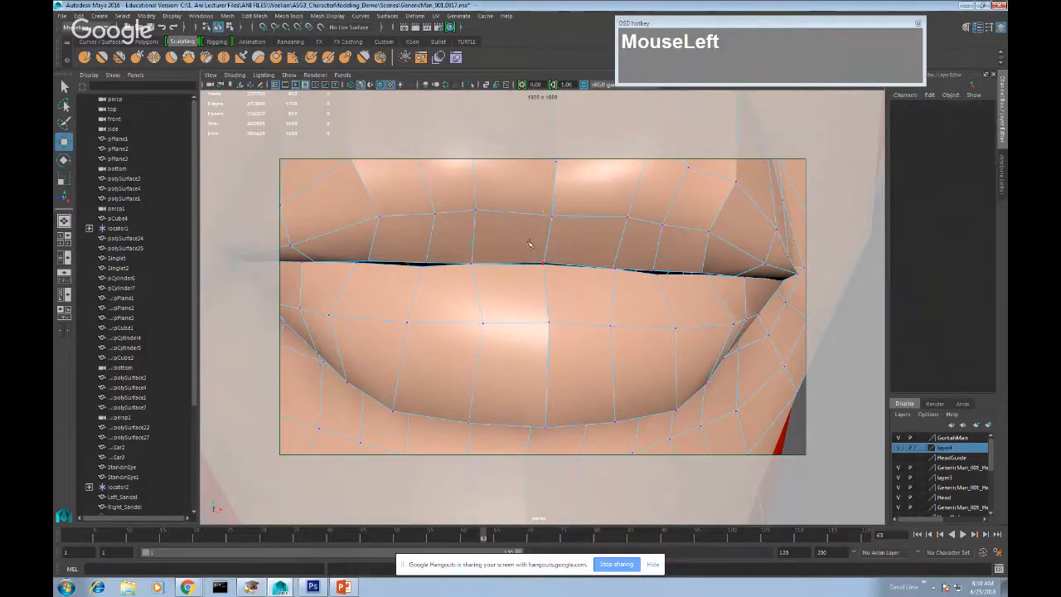
{"action": "mouse_move", "coordinate": [552, 260]}
{"action": "left_mouse_down"}
{"action": "mouse_move", "coordinate": [560, 276]}
{"action": "mouse_move", "coordinate": [542, 266]}
{"action": "left_mouse_up"}
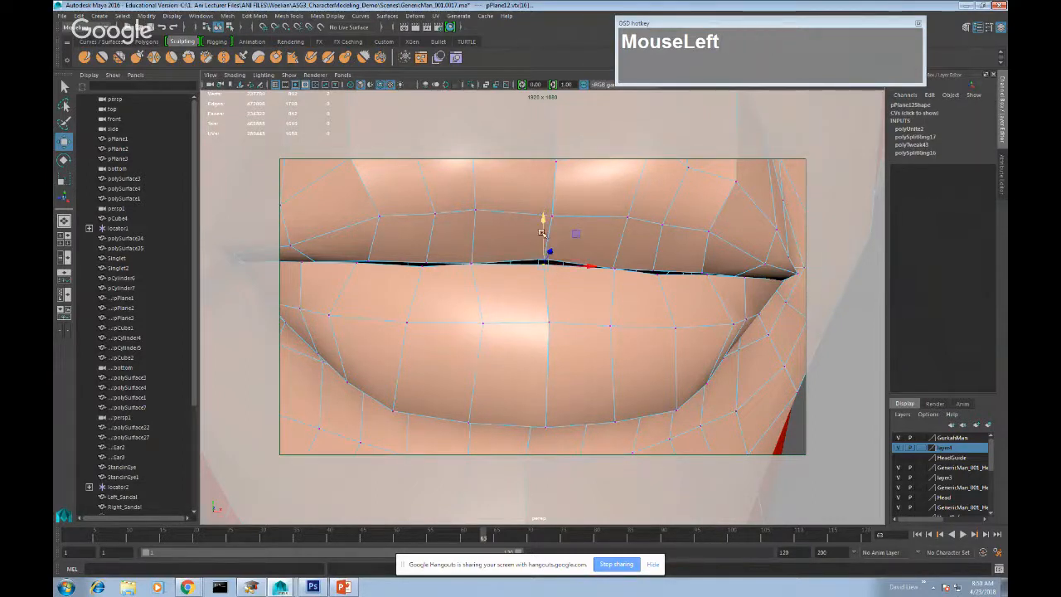
- Raise the upper-lip edge vertices on both sides of the centre to separate the lips, and return to object mode
{"action": "left_click", "coordinate": [615, 266]}
{"action": "left_click_drag", "start_coordinate": [614, 242], "coordinate": [615, 244]}
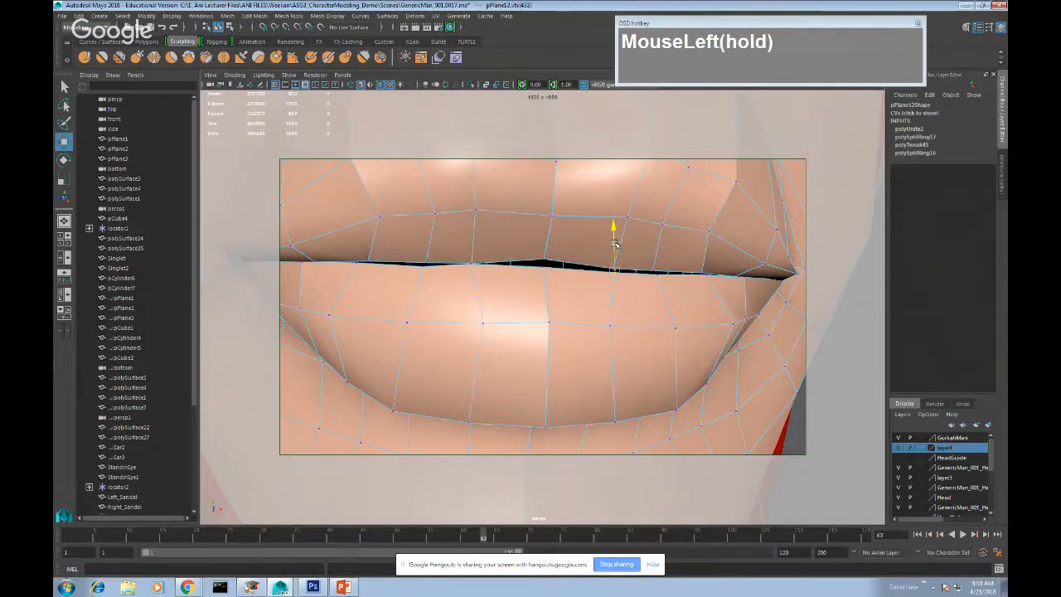
{"action": "left_click_drag", "start_coordinate": [499, 276], "coordinate": [471, 263]}
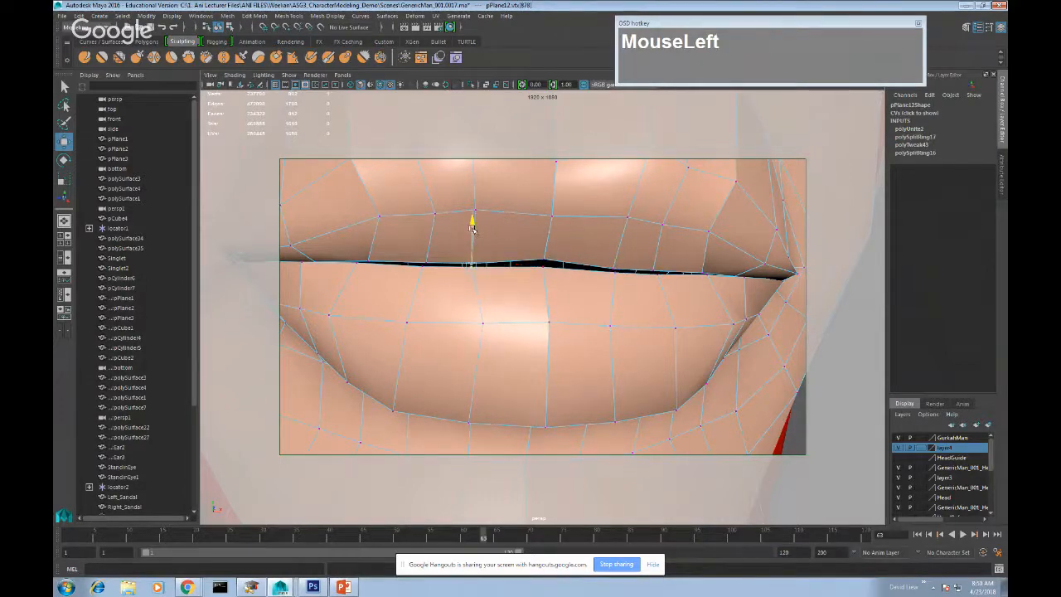
{"action": "scroll", "coordinate": [471, 230], "scroll_direction": "down", "scroll_amount": 2}
{"action": "left_click_drag", "start_coordinate": [555, 307], "coordinate": [494, 306], "text": "alt"}
{"action": "scroll", "coordinate": [534, 307], "scroll_direction": "up", "scroll_amount": 1}
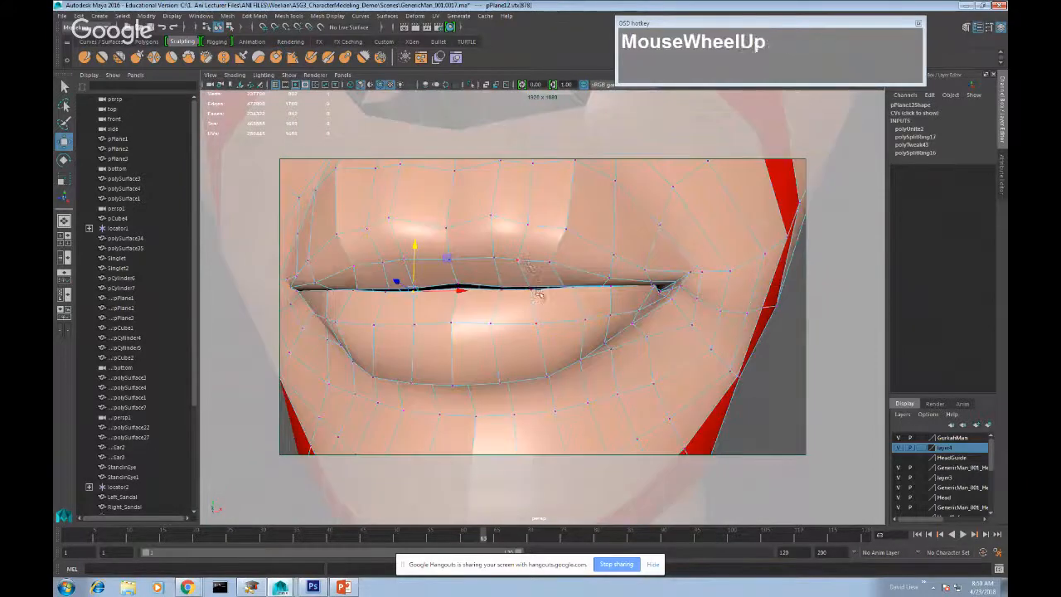
{"action": "right_click_drag", "start_coordinate": [527, 264], "coordinate": [555, 253]}
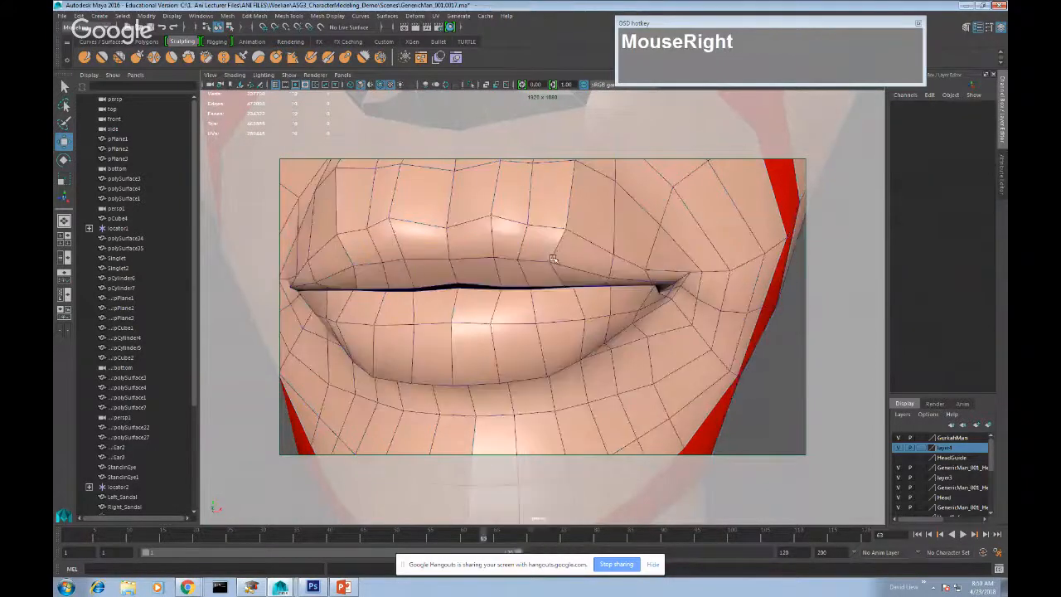
- Show the front view and select the full column of vertices along the head's centre seam
{"action": "key", "text": "space"}
{"action": "left_click_drag", "start_coordinate": [552, 257], "coordinate": [558, 285]}
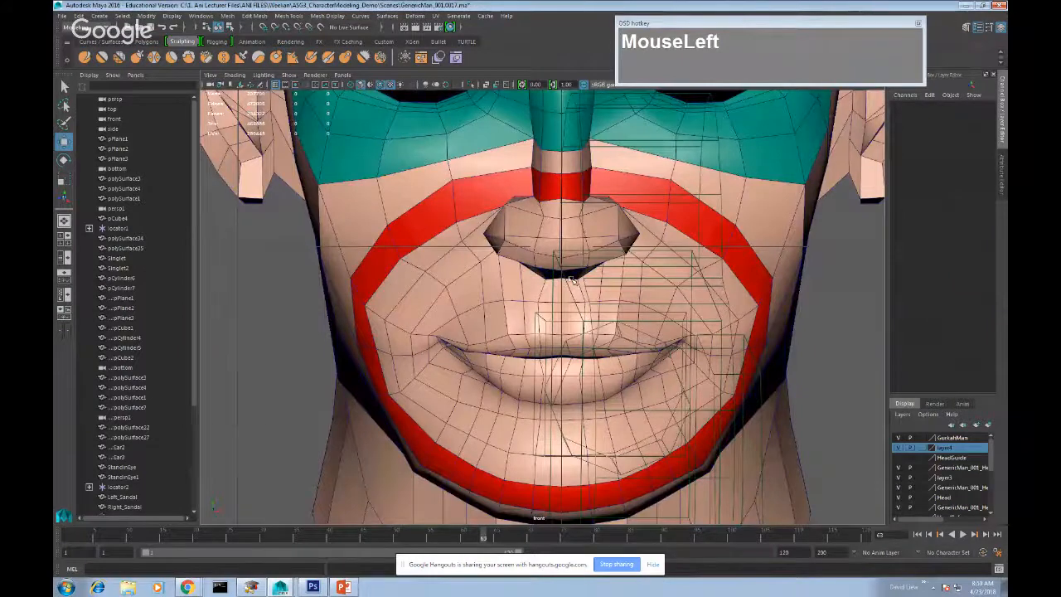
{"action": "scroll", "coordinate": [574, 275], "scroll_direction": "down", "scroll_amount": 5}
{"action": "right_click_drag", "start_coordinate": [583, 199], "coordinate": [538, 199]}
{"action": "left_click_drag", "start_coordinate": [541, 143], "coordinate": [549, 408]}
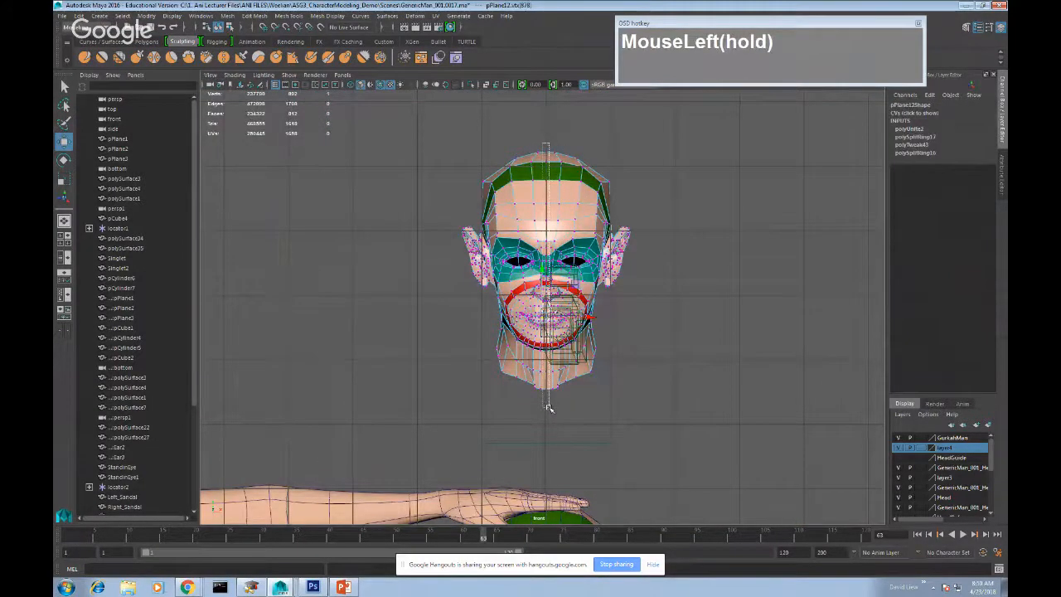
- Display the head in wireframe and deselect the stray vertices beside the centre line around the nose and mouth
{"action": "key", "text": "4"}
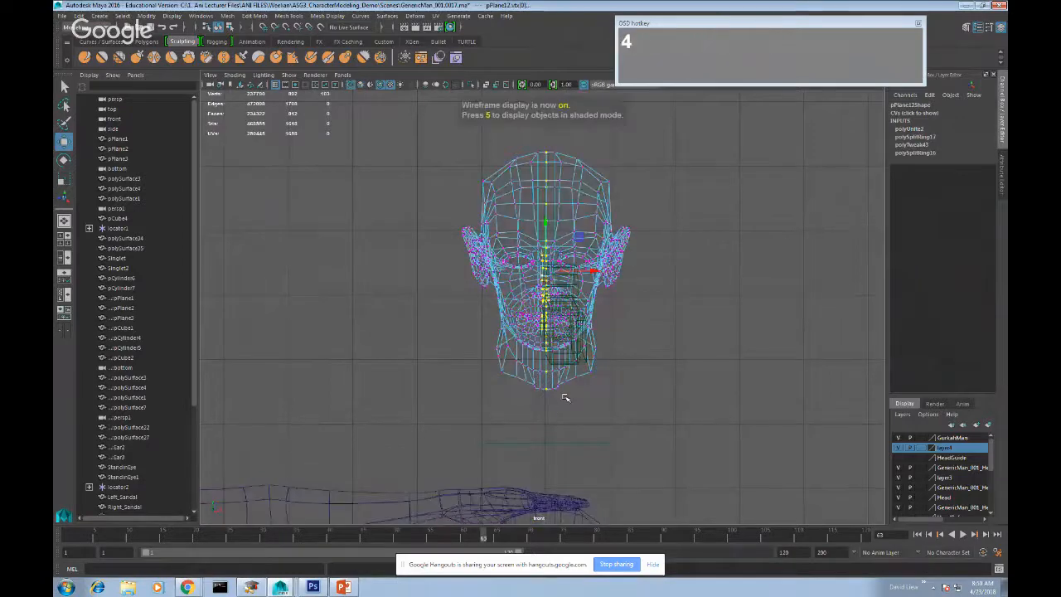
{"action": "scroll", "coordinate": [563, 398], "scroll_direction": "up", "scroll_amount": 3}
{"action": "left_click", "coordinate": [545, 424], "text": "ctrl"}
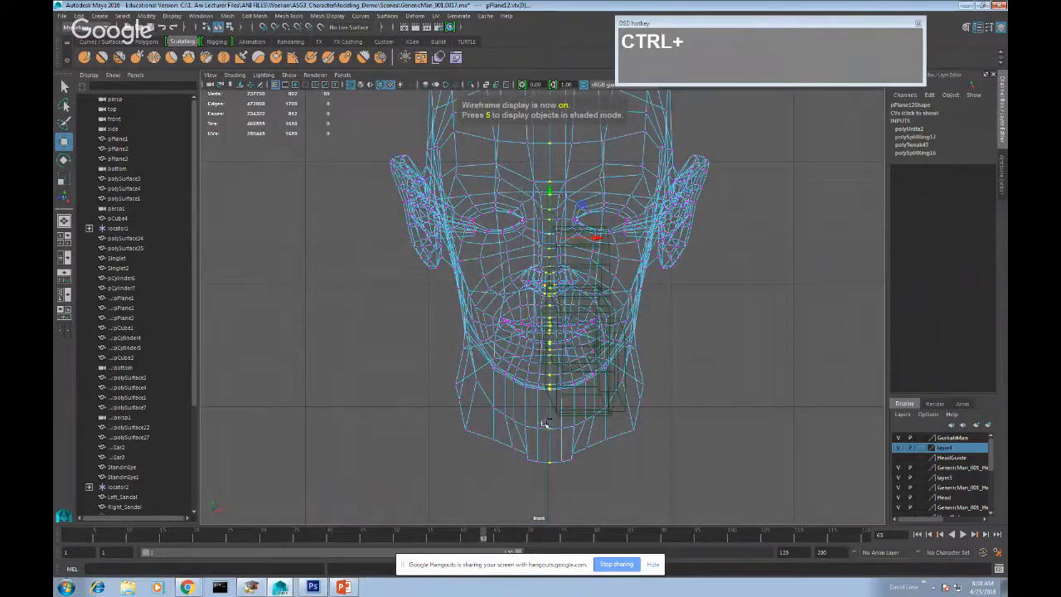
{"action": "left_click_drag", "start_coordinate": [622, 347], "coordinate": [538, 289]}
{"action": "left_click", "coordinate": [538, 289], "text": "ctrl"}
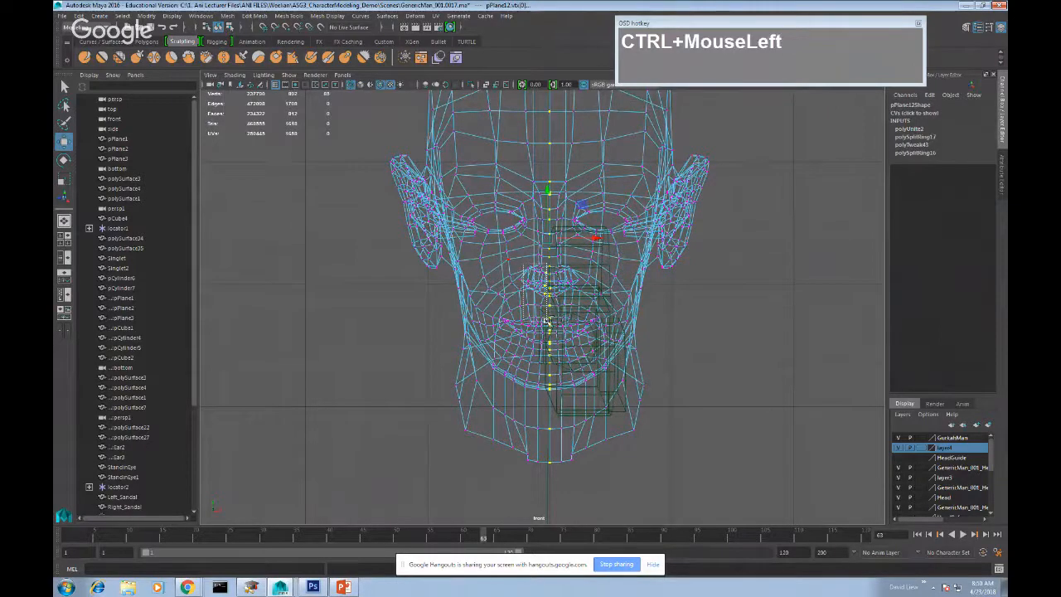
- Examine the centre-seam selection from the nose up to the top of the head for stray vertices
{"action": "scroll", "coordinate": [562, 314], "scroll_direction": "up", "scroll_amount": 2}
{"action": "scroll", "coordinate": [562, 315], "scroll_direction": "up", "scroll_amount": 5}
{"action": "middle_click_drag", "start_coordinate": [613, 207], "coordinate": [637, 296], "text": "alt"}
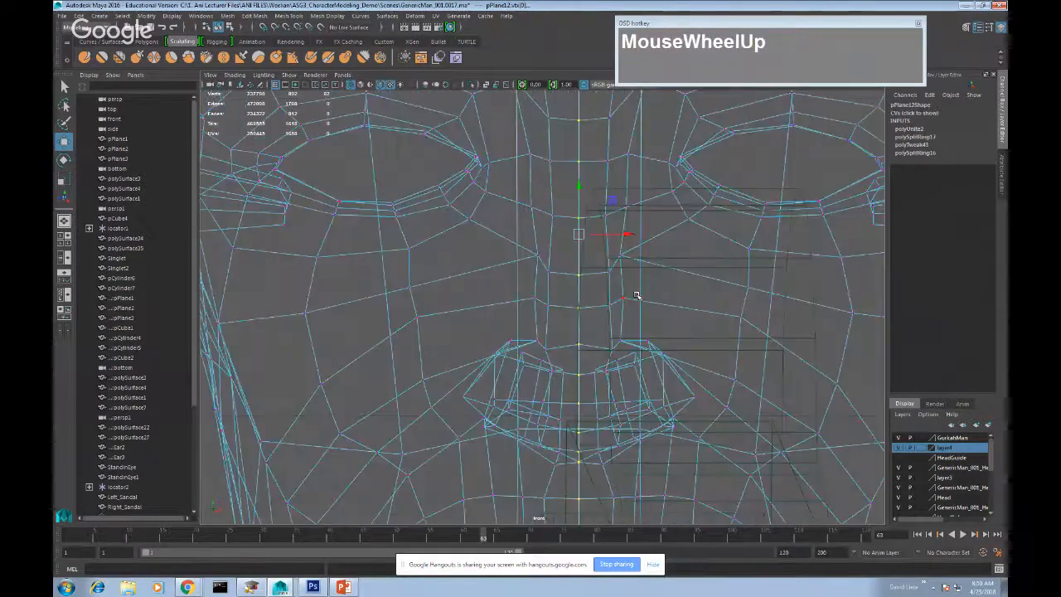
{"action": "scroll", "coordinate": [637, 296], "scroll_direction": "down", "scroll_amount": 8}
{"action": "middle_click_drag", "start_coordinate": [622, 258], "coordinate": [616, 353], "text": "alt"}
{"action": "scroll", "coordinate": [620, 324], "scroll_direction": "up", "scroll_amount": 4}
{"action": "scroll", "coordinate": [621, 323], "scroll_direction": "up", "scroll_amount": 2}
{"action": "scroll", "coordinate": [608, 233], "scroll_direction": "up", "scroll_amount": 4}
{"action": "scroll", "coordinate": [616, 353], "scroll_direction": "down", "scroll_amount": 10}
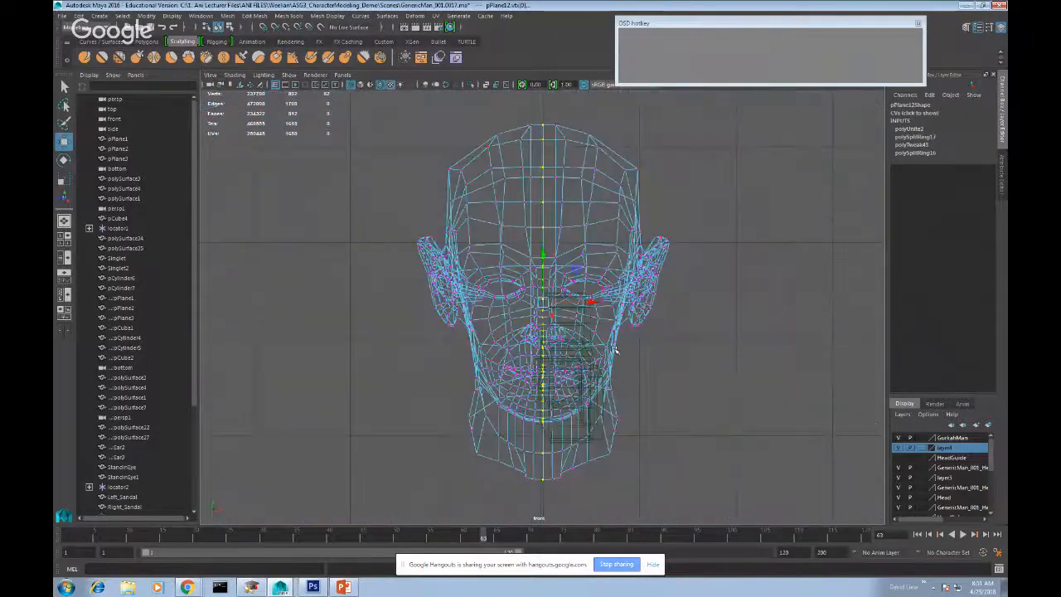
{"action": "scroll", "coordinate": [621, 329], "scroll_direction": "up", "scroll_amount": 3}
{"action": "scroll", "coordinate": [621, 330], "scroll_direction": "up", "scroll_amount": 2}
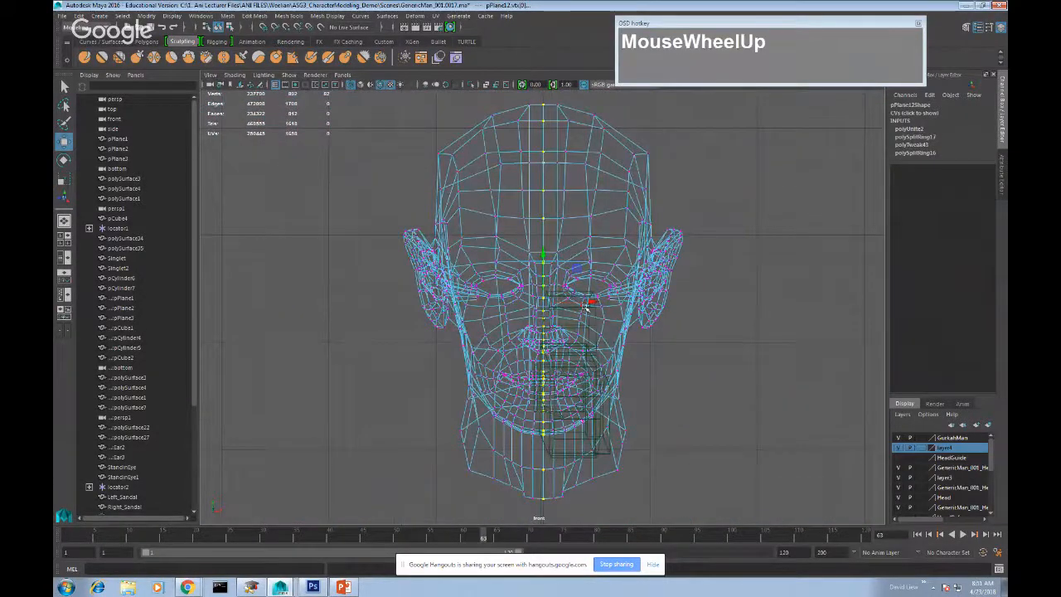
- Merge the selected vertices along the head's centre seam and return the head to object mode
{"action": "left_click", "coordinate": [252, 16]}
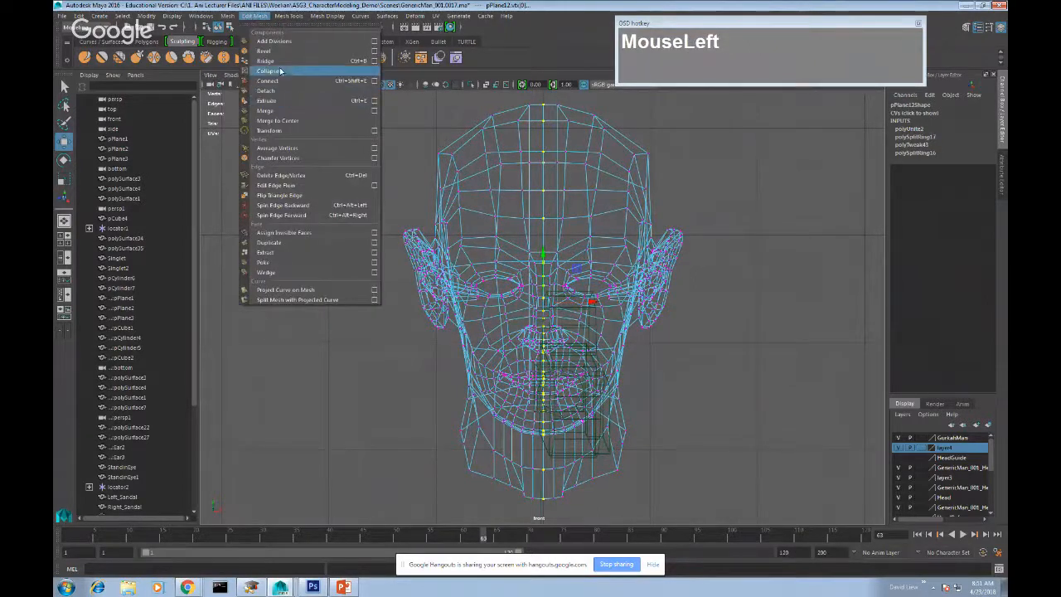
{"action": "left_click", "coordinate": [276, 110]}
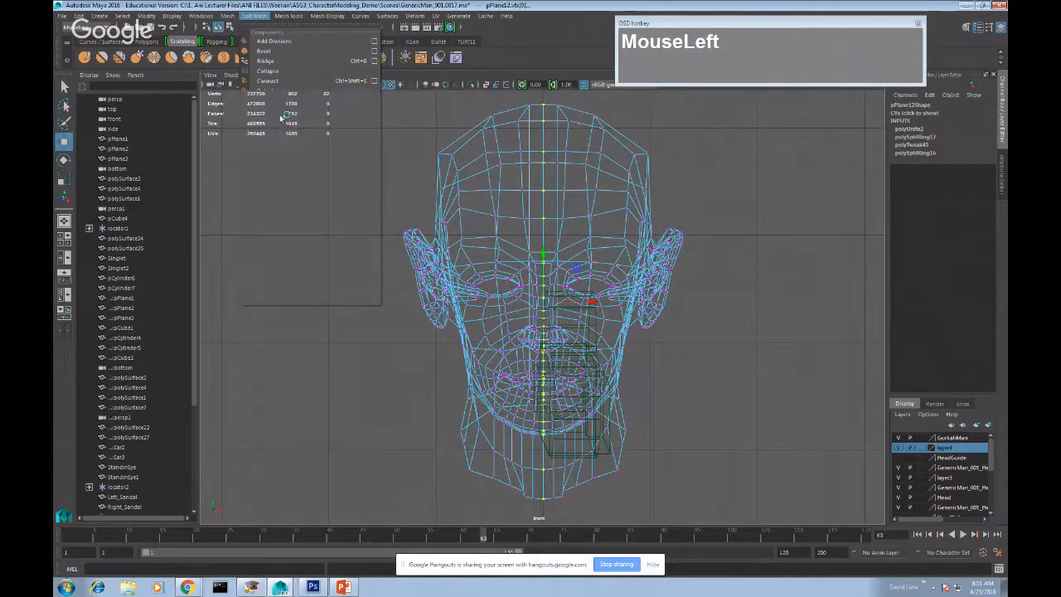
{"action": "right_click_drag", "start_coordinate": [593, 207], "coordinate": [593, 227]}
{"action": "left_click", "coordinate": [593, 227]}
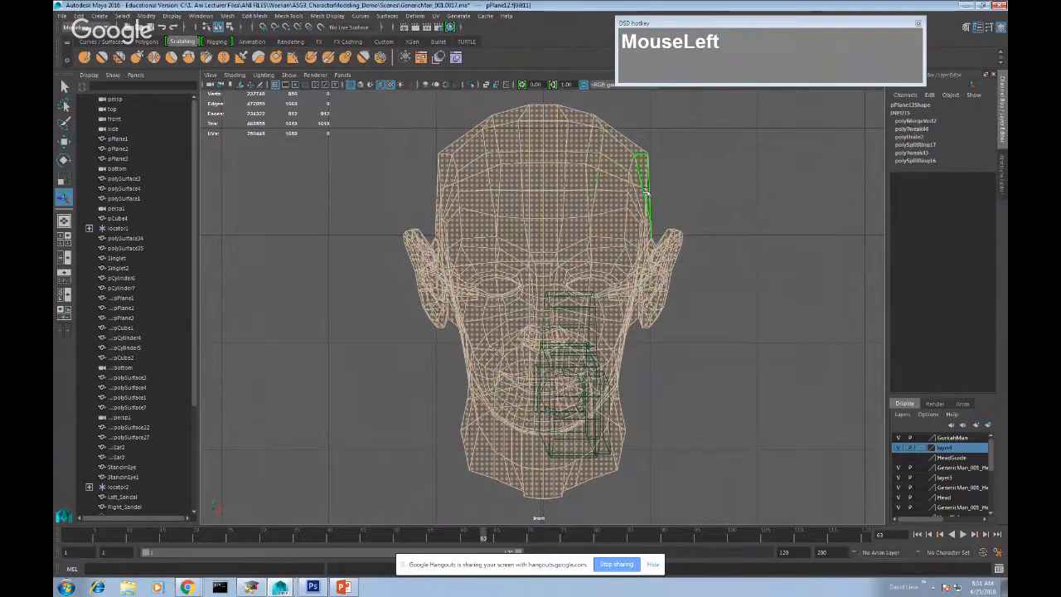
{"action": "right_click_drag", "start_coordinate": [630, 234], "coordinate": [651, 206]}
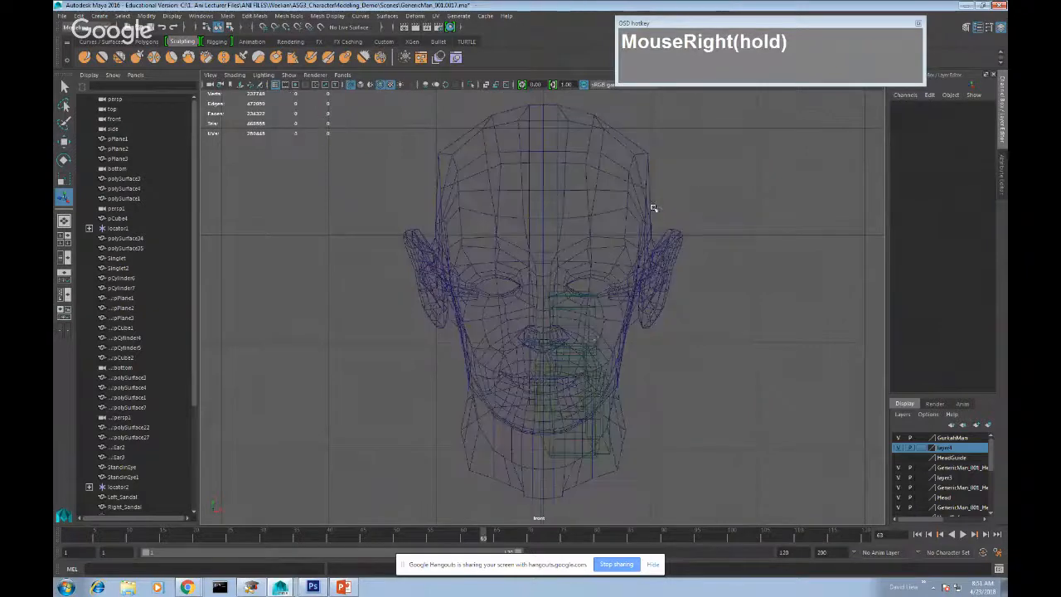
- Display the head shaded with textures and delete the two inner faces of the upper lip beside the centre line
{"action": "key", "text": "6"}
{"action": "scroll", "coordinate": [570, 357], "scroll_direction": "up", "scroll_amount": 4}
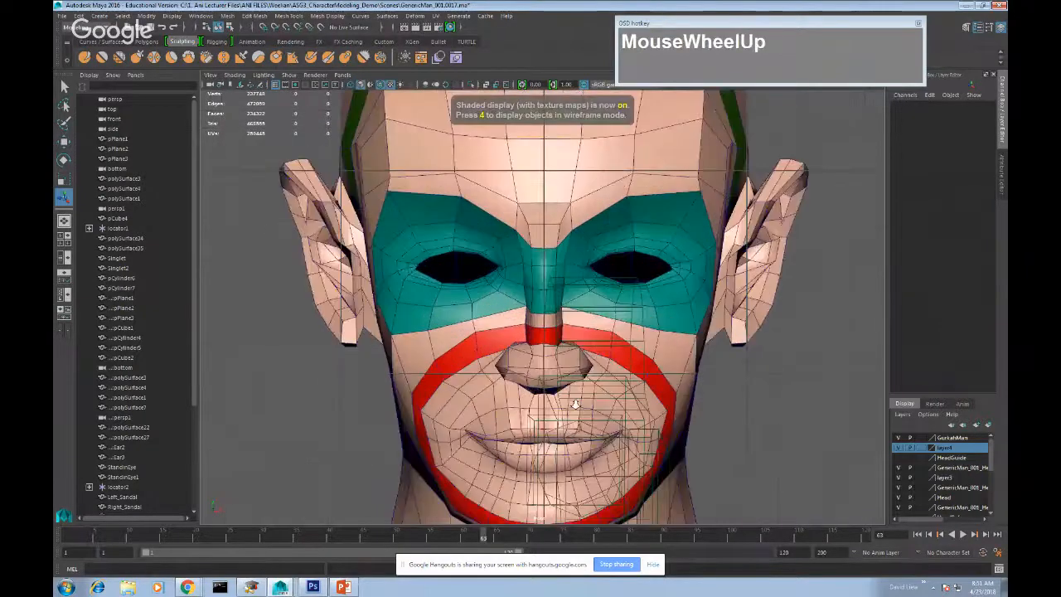
{"action": "middle_click_drag", "start_coordinate": [570, 356], "coordinate": [576, 268], "text": "alt"}
{"action": "scroll", "coordinate": [549, 298], "scroll_direction": "up", "scroll_amount": 2, "text": "alt"}
{"action": "scroll", "coordinate": [575, 267], "scroll_direction": "up", "scroll_amount": 5}
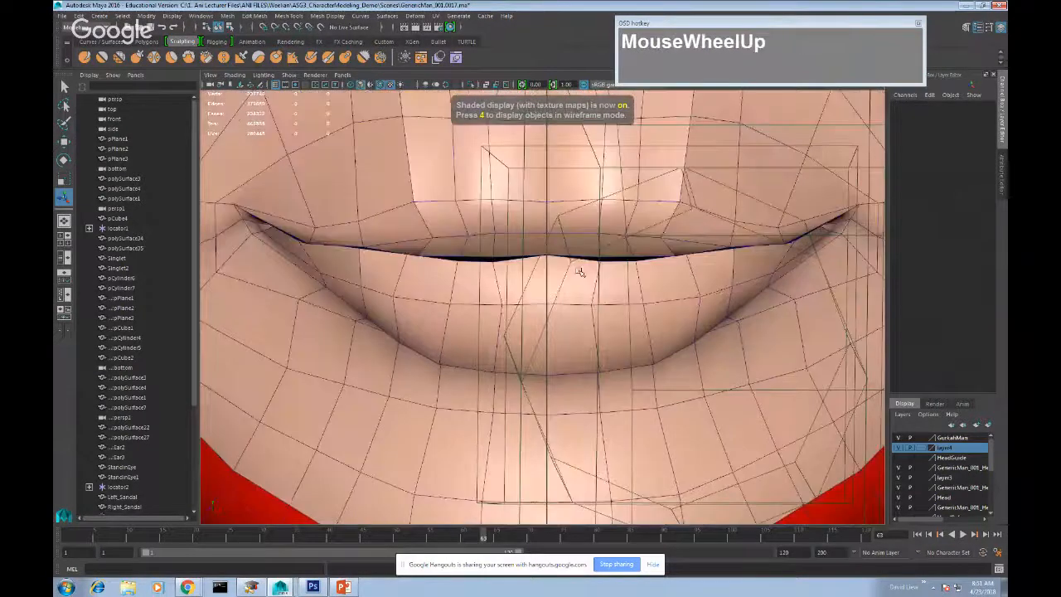
{"action": "key", "text": "space"}
{"action": "left_click_drag", "start_coordinate": [580, 271], "coordinate": [581, 240]}
{"action": "left_click_drag", "start_coordinate": [582, 240], "coordinate": [639, 265], "text": "alt"}
{"action": "middle_click_drag", "start_coordinate": [626, 257], "coordinate": [606, 265], "text": "alt"}
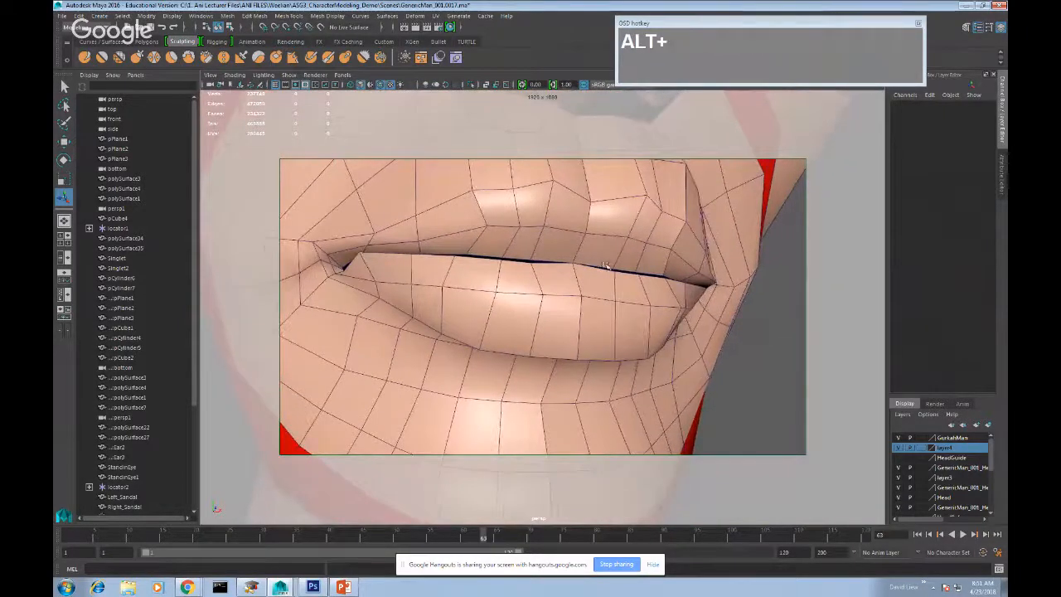
{"action": "right_click_drag", "start_coordinate": [604, 269], "coordinate": [599, 279]}
{"action": "left_click", "coordinate": [557, 244], "text": "shift"}
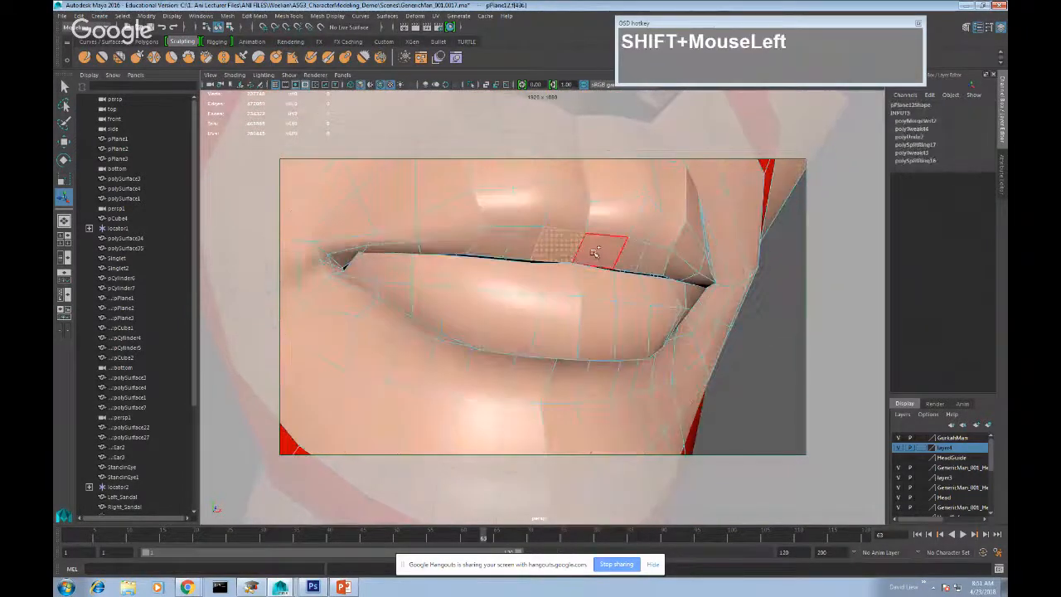
{"action": "left_click", "coordinate": [597, 253], "text": "shift"}
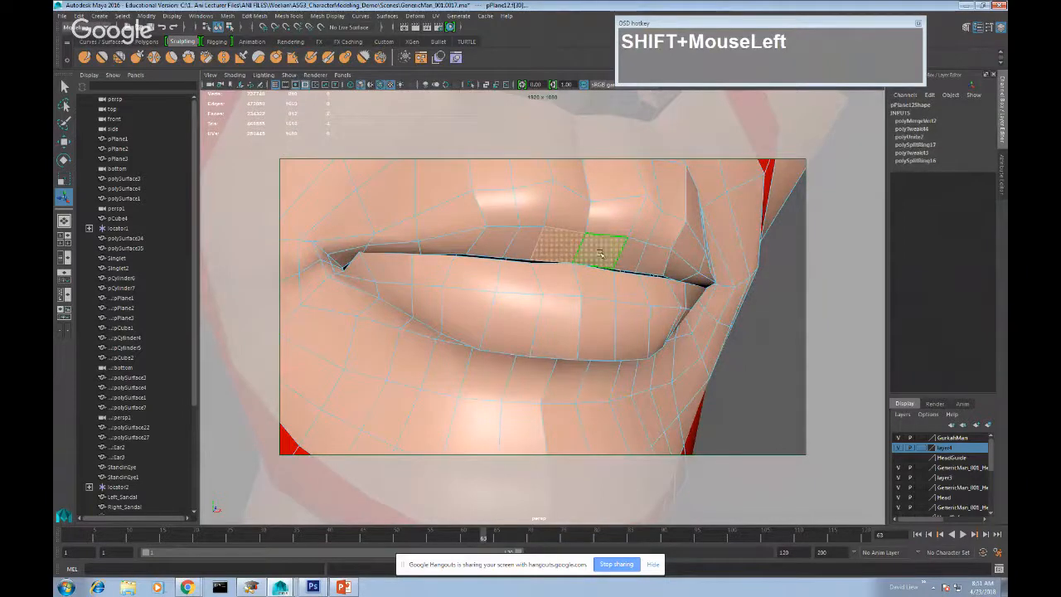
{"action": "key", "text": "Delete"}
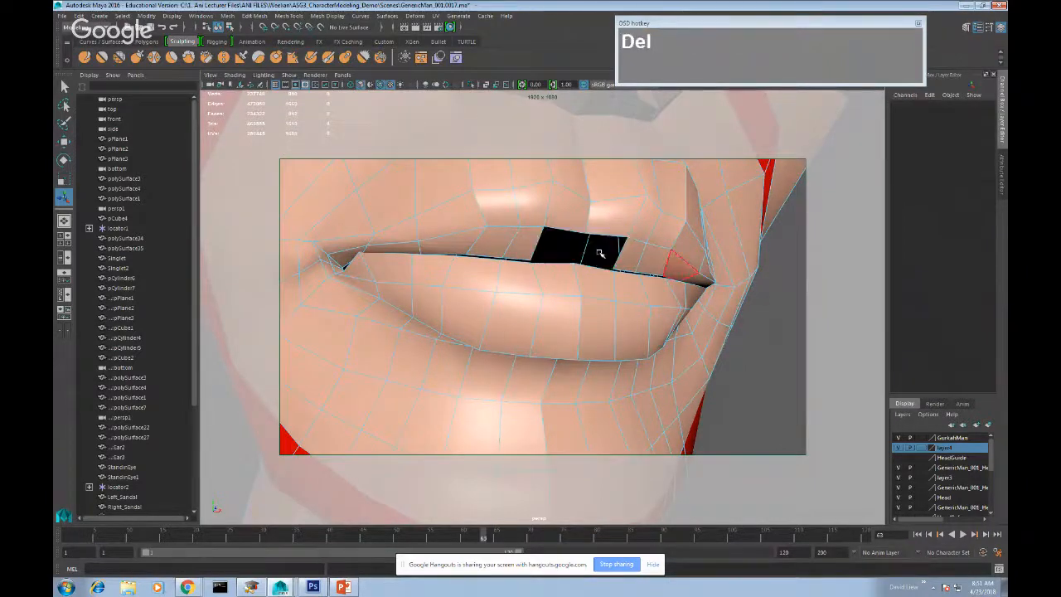
- Extrude the two upper edges of the lip gap and move the new edges down to fill the opening
{"action": "left_click_drag", "start_coordinate": [597, 273], "coordinate": [572, 255], "text": "alt"}
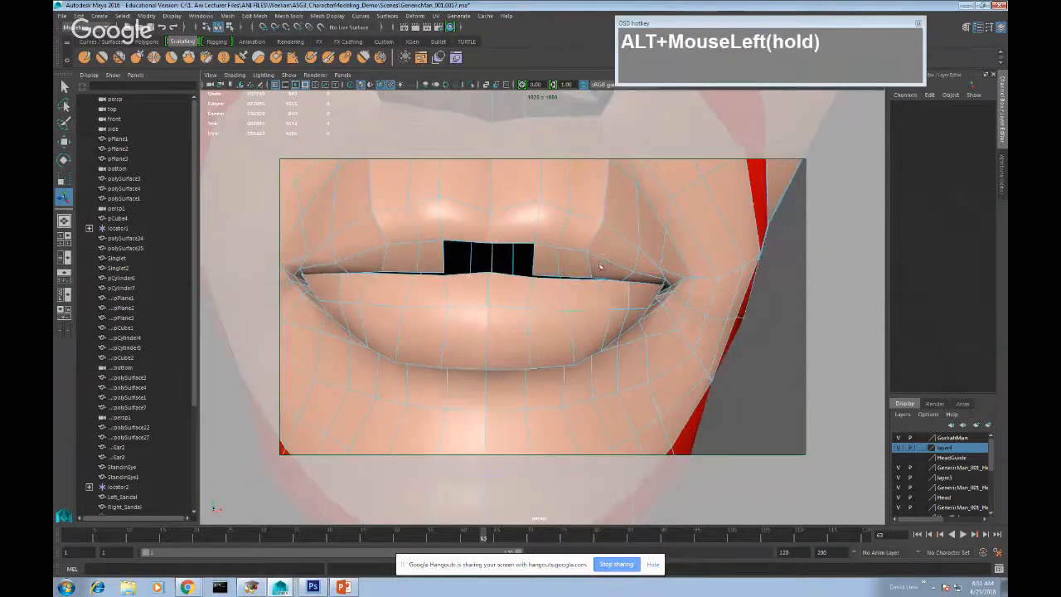
{"action": "right_click_drag", "start_coordinate": [499, 241], "coordinate": [507, 266]}
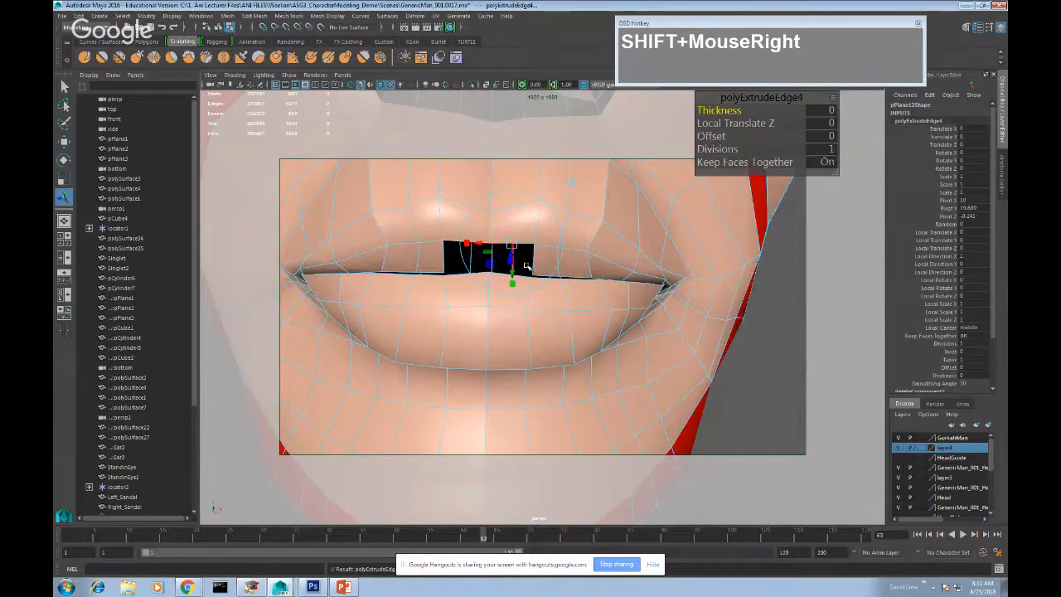
{"action": "key", "text": "w"}
{"action": "left_click_drag", "start_coordinate": [490, 201], "coordinate": [437, 292]}
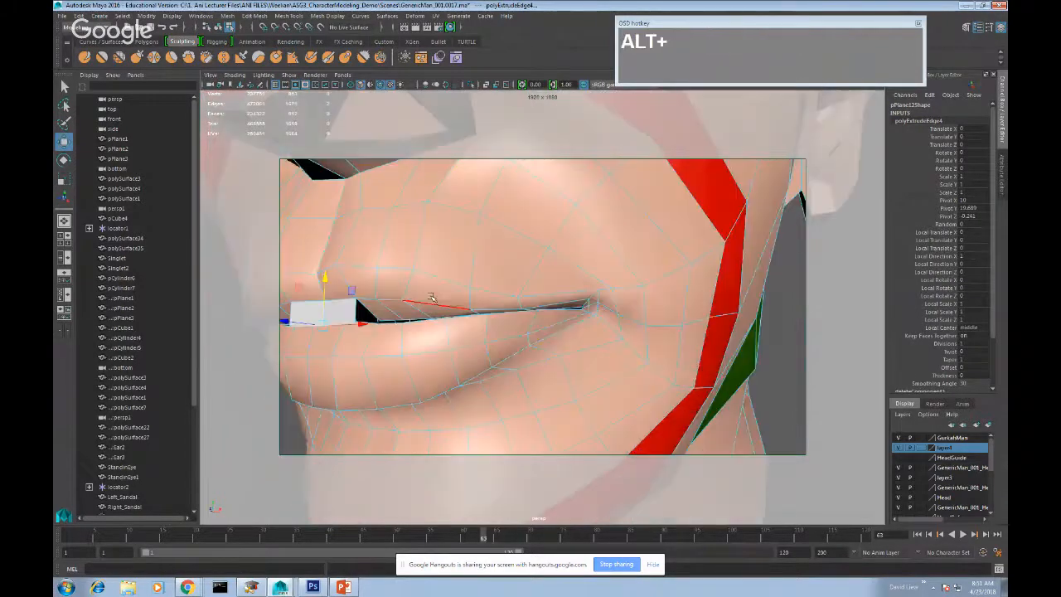
- Snap the lower outer vertices of the extruded lip faces onto the neighbouring upper-lip vertices on both sides of the gap
{"action": "scroll", "coordinate": [437, 293], "scroll_direction": "up", "scroll_amount": 3}
{"action": "middle_click_drag", "start_coordinate": [437, 293], "coordinate": [471, 309], "text": "alt"}
{"action": "right_click_drag", "start_coordinate": [386, 251], "coordinate": [343, 253]}
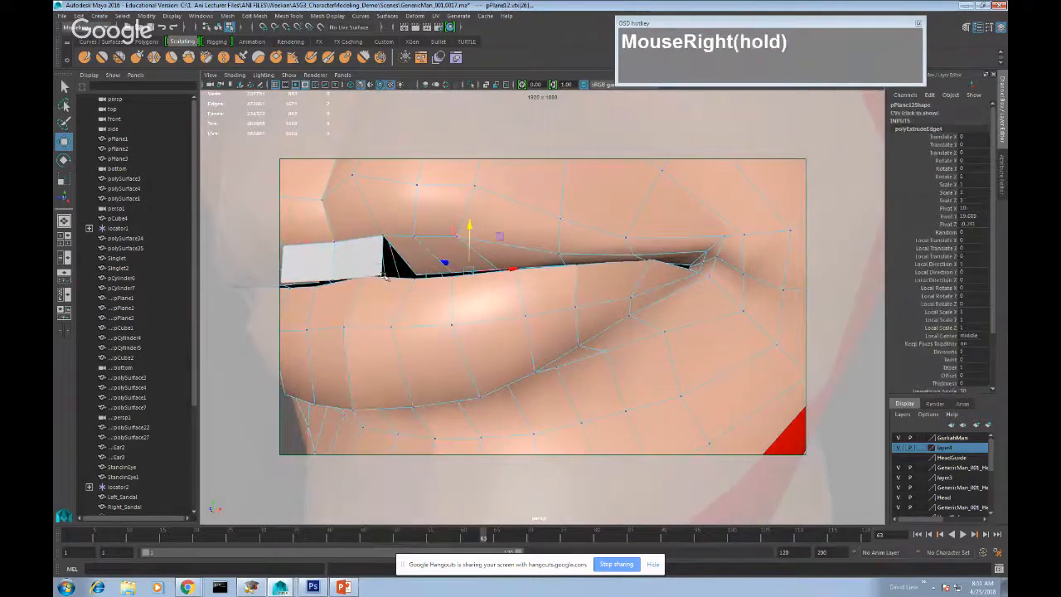
{"action": "left_click_drag", "start_coordinate": [378, 266], "coordinate": [393, 283]}
{"action": "key", "text": "v"}
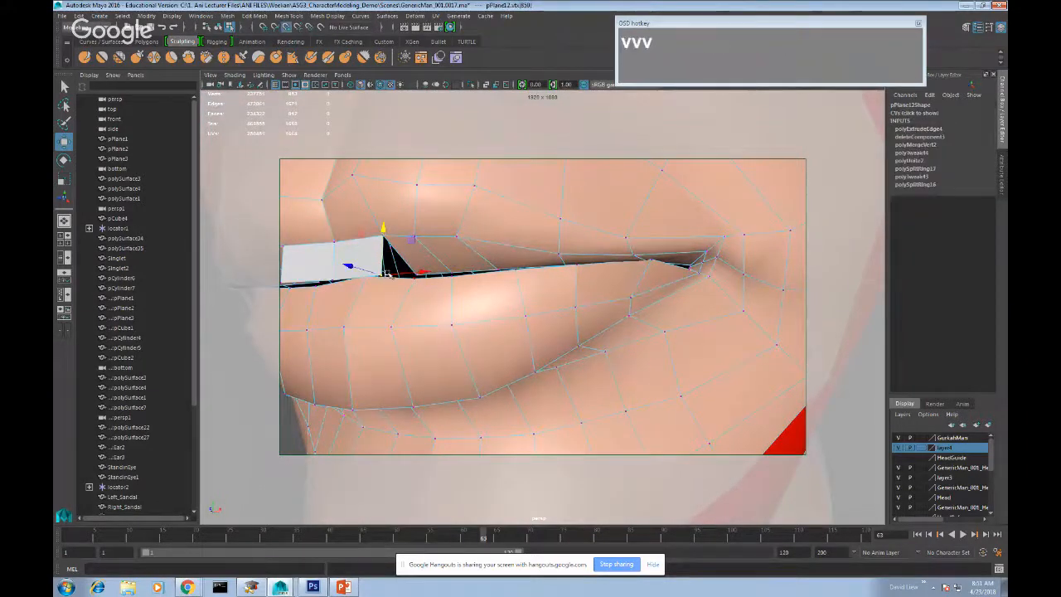
{"action": "middle_click_drag", "start_coordinate": [406, 290], "coordinate": [417, 280]}
{"action": "left_click_drag", "start_coordinate": [424, 300], "coordinate": [508, 365], "text": "alt"}
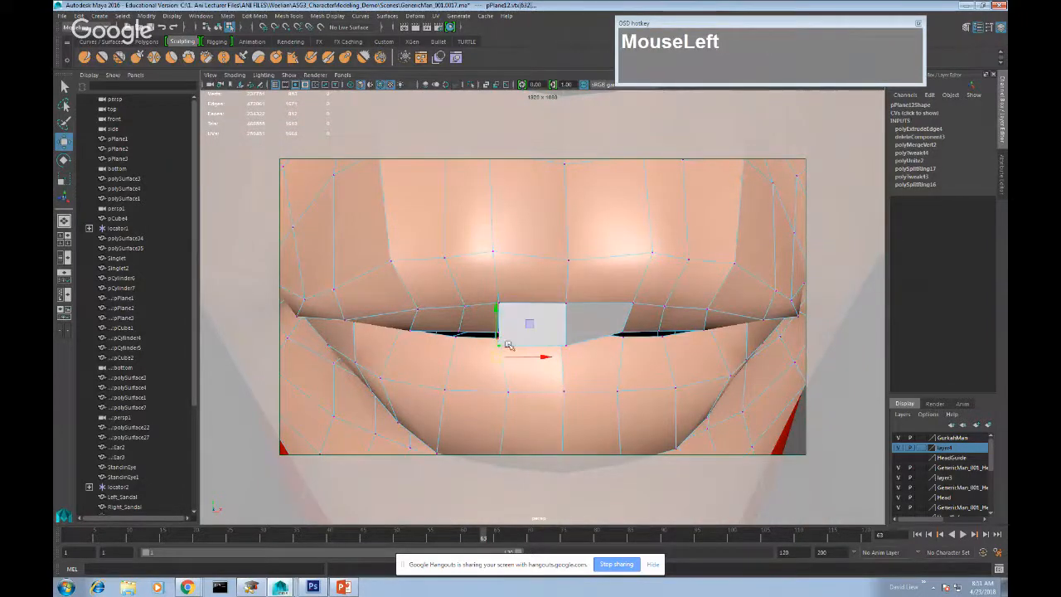
{"action": "key", "text": "v"}
{"action": "left_click_drag", "start_coordinate": [528, 356], "coordinate": [663, 359], "text": "alt"}
{"action": "left_click", "coordinate": [704, 367]}
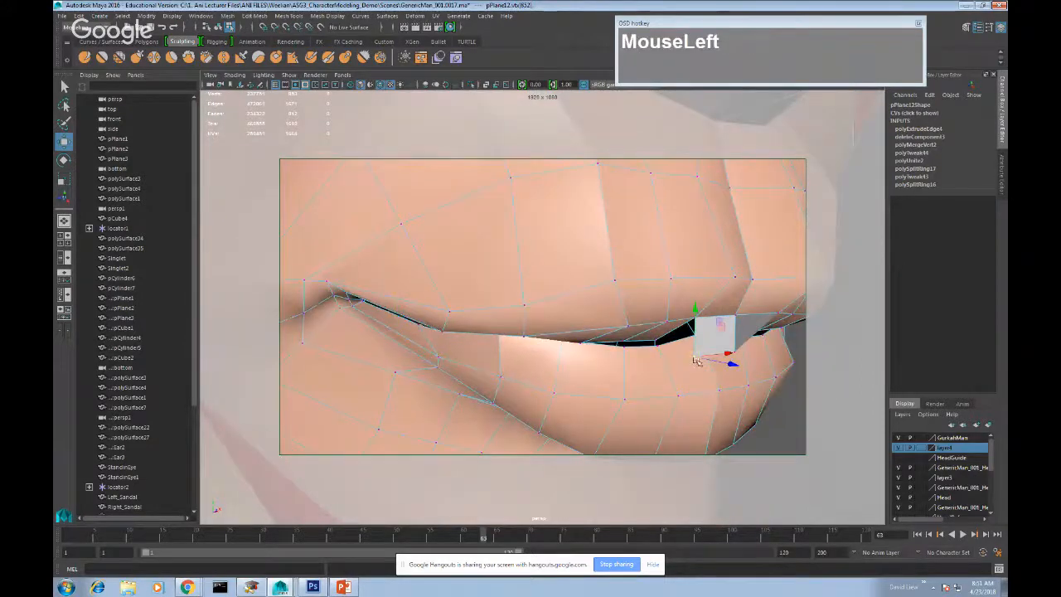
{"action": "key", "text": "v"}
{"action": "middle_click_drag", "start_coordinate": [694, 356], "coordinate": [654, 340]}
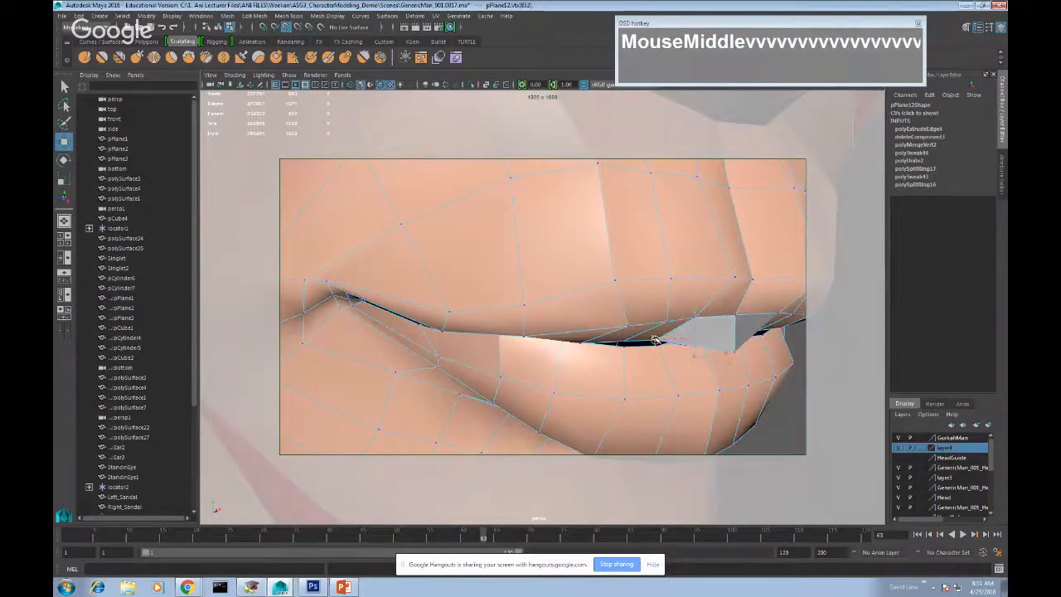
- Reposition the lower centre vertex of the new upper-lip faces in line with the lip's bottom edge
{"action": "left_click_drag", "start_coordinate": [745, 369], "coordinate": [693, 329]}
{"action": "left_click", "coordinate": [701, 331]}
{"action": "left_click_drag", "start_coordinate": [700, 290], "coordinate": [700, 303]}
{"action": "left_click_drag", "start_coordinate": [673, 336], "coordinate": [682, 347]}
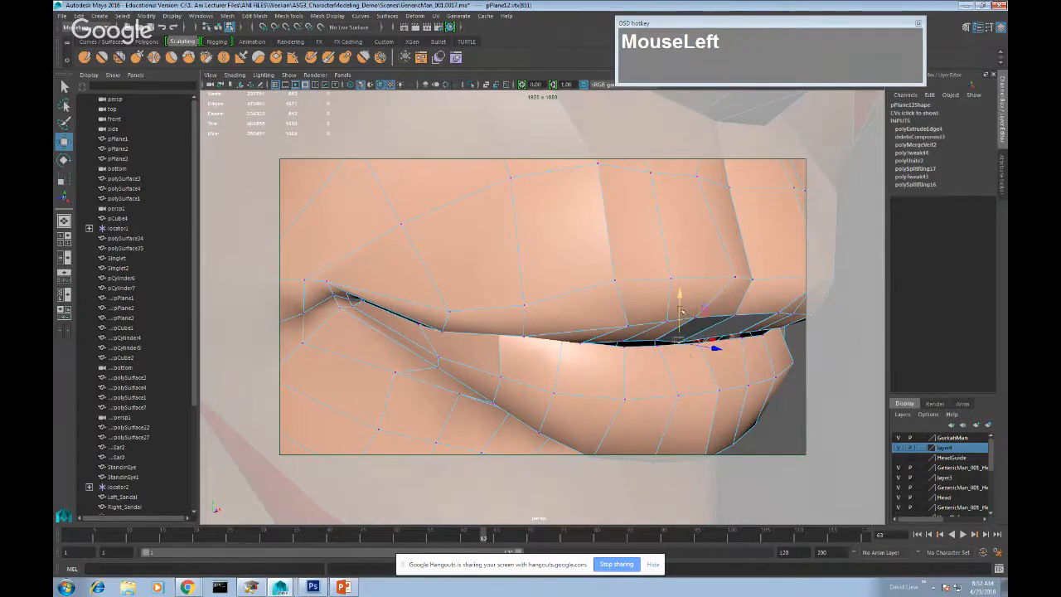
{"action": "left_click_drag", "start_coordinate": [680, 304], "coordinate": [681, 299]}
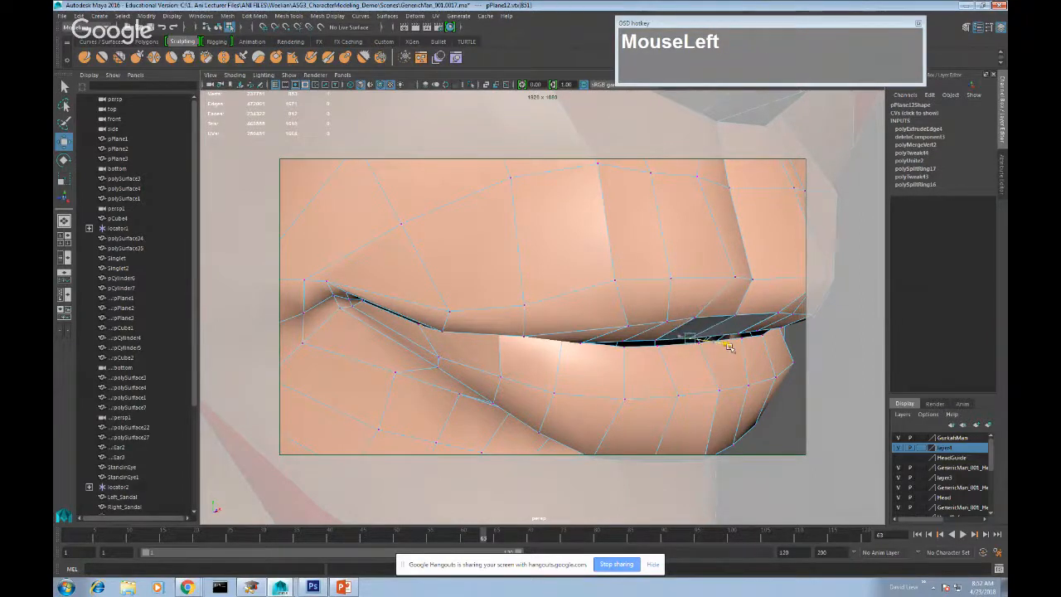
{"action": "left_click_drag", "start_coordinate": [721, 348], "coordinate": [642, 306], "text": "alt"}
{"action": "scroll", "coordinate": [639, 301], "scroll_direction": "up", "scroll_amount": 3}
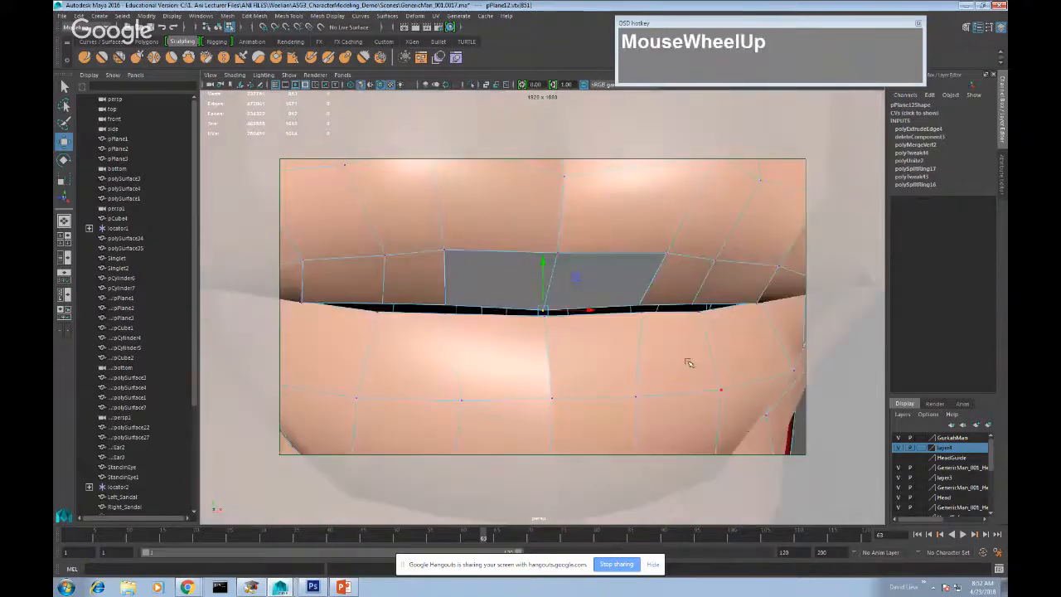
- Merge the overlapping vertices at both lower outer corners of the new upper-lip faces
{"action": "left_click", "coordinate": [445, 303]}
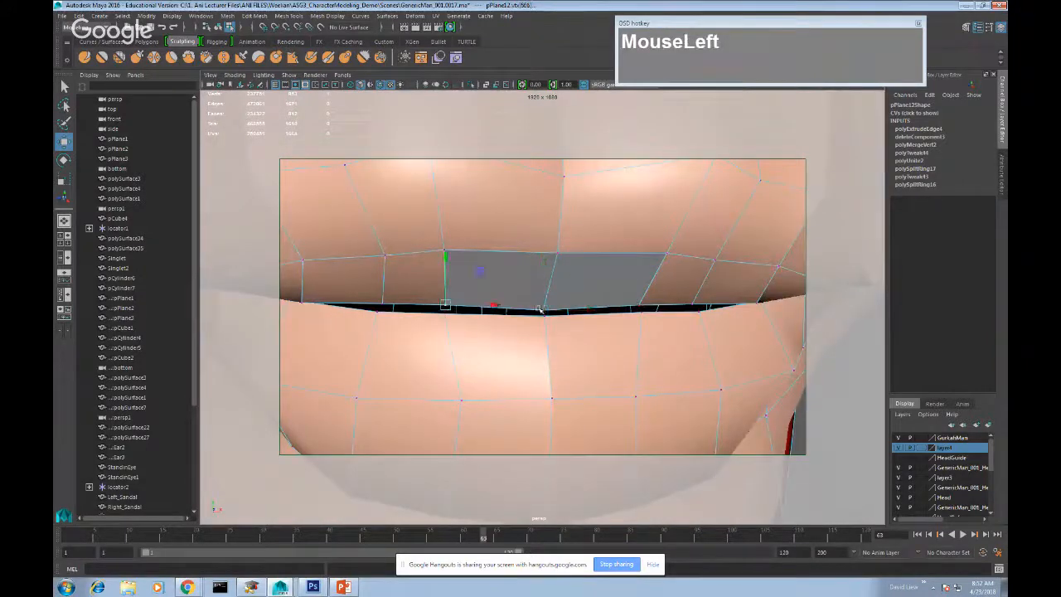
{"action": "right_click_drag", "start_coordinate": [444, 305], "coordinate": [498, 263], "text": "shift"}
{"action": "left_click", "coordinate": [639, 306]}
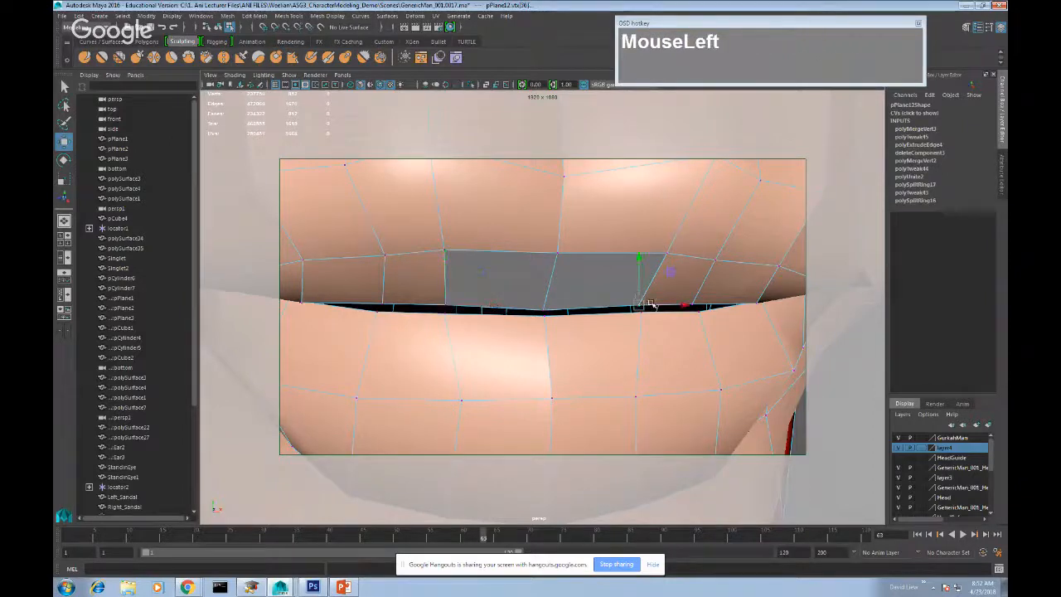
{"action": "right_click_drag", "start_coordinate": [645, 272], "coordinate": [659, 242], "text": "shift"}
- Turn on the smooth mesh preview for the head and examine the repaired mouth
{"action": "scroll", "coordinate": [660, 305], "scroll_direction": "up", "scroll_amount": 3}
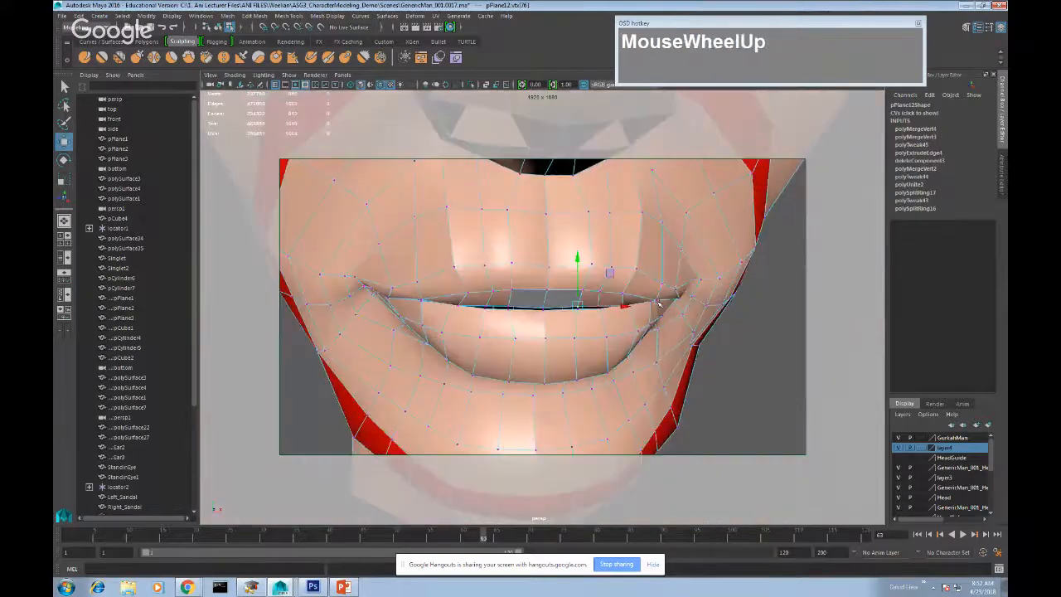
{"action": "scroll", "coordinate": [658, 302], "scroll_direction": "down", "scroll_amount": 2}
{"action": "scroll", "coordinate": [638, 298], "scroll_direction": "up", "scroll_amount": 3}
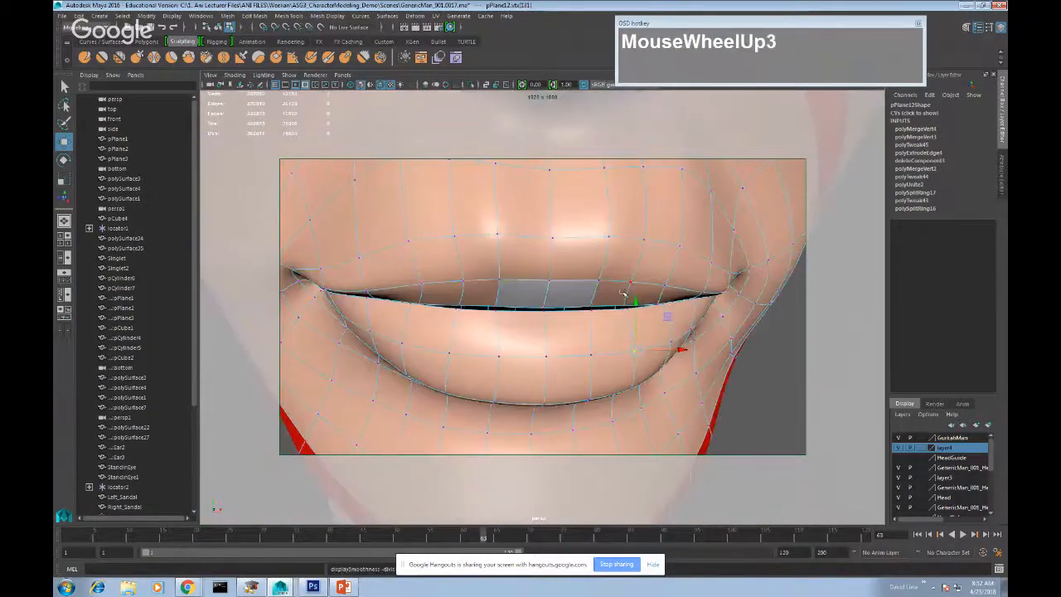
{"action": "left_click_drag", "start_coordinate": [627, 329], "coordinate": [613, 304], "text": "alt"}
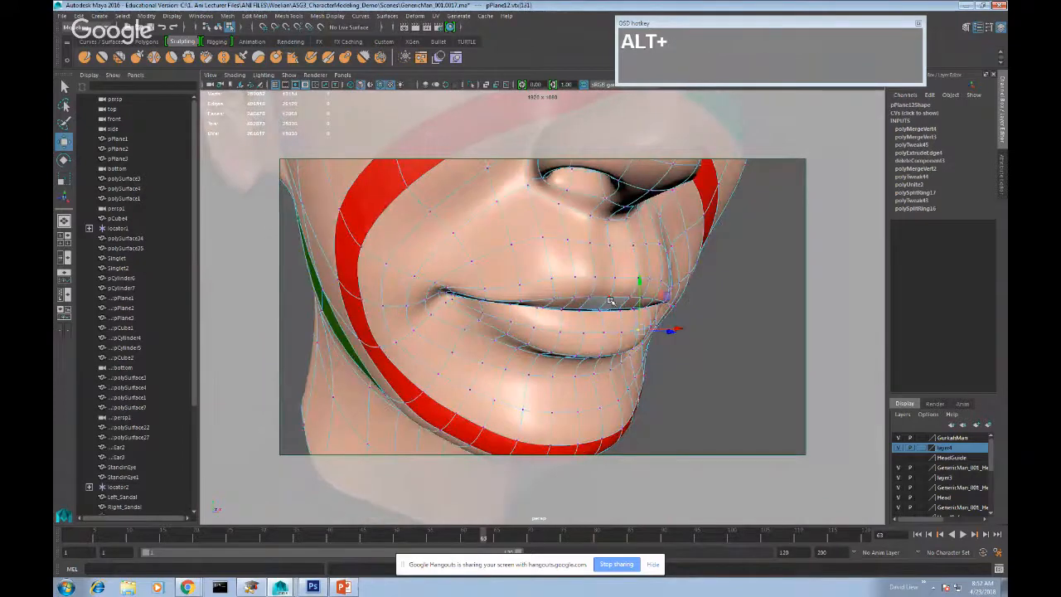
- Return the head to object mode, delete its construction history and reselect the whole mesh
{"action": "key", "text": "alt+shift+d"}
{"action": "right_click_drag", "start_coordinate": [575, 248], "coordinate": [623, 235]}
{"action": "left_click", "coordinate": [628, 280]}
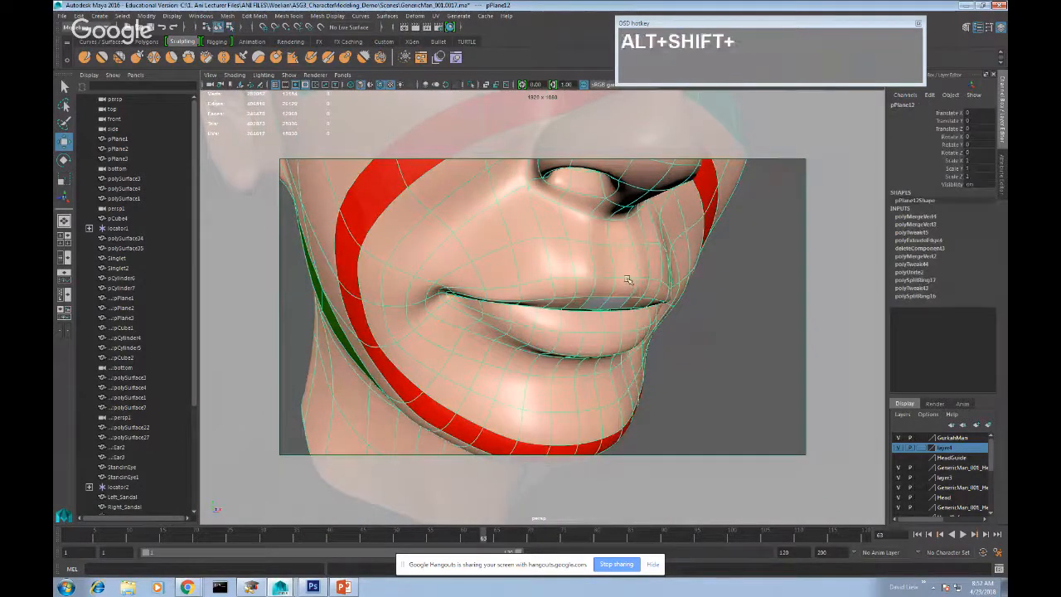
{"action": "key", "text": "alt+shift+d"}
{"action": "left_click", "coordinate": [718, 321]}
{"action": "right_click_drag", "start_coordinate": [717, 321], "coordinate": [611, 290], "text": "alt"}
{"action": "left_click", "coordinate": [572, 292]}
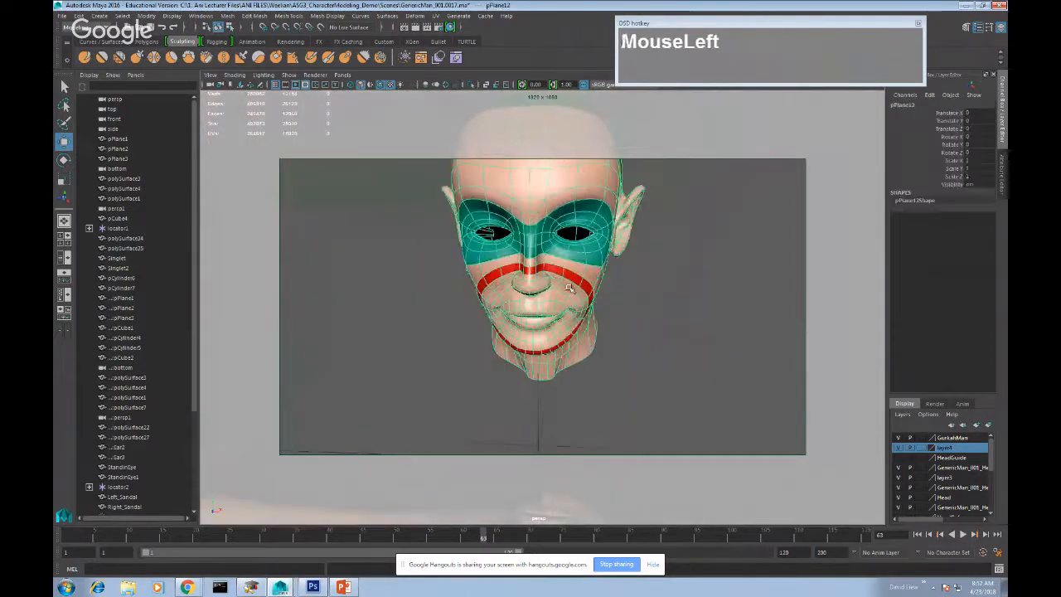
- Examine the smoothed head as a whole from the front and slightly to the sides
{"action": "left_click_drag", "start_coordinate": [613, 294], "coordinate": [647, 301], "text": "alt"}
{"action": "right_click_drag", "start_coordinate": [652, 301], "coordinate": [673, 292], "text": "alt"}
{"action": "left_click_drag", "start_coordinate": [593, 286], "coordinate": [638, 303], "text": "alt"}
{"action": "right_click_drag", "start_coordinate": [638, 303], "coordinate": [580, 286], "text": "alt"}
{"action": "middle_click_drag", "start_coordinate": [580, 286], "coordinate": [590, 331], "text": "alt"}
{"action": "mouse_move", "coordinate": [590, 332]}
{"action": "left_mouse_down", "text": "alt"}
{"action": "mouse_move", "coordinate": [481, 328]}
{"action": "mouse_move", "coordinate": [578, 318]}
{"action": "left_mouse_up", "text": "alt"}
{"action": "scroll", "coordinate": [577, 318], "scroll_direction": "up", "scroll_amount": 2}
{"action": "scroll", "coordinate": [577, 317], "scroll_direction": "up", "scroll_amount": 2}
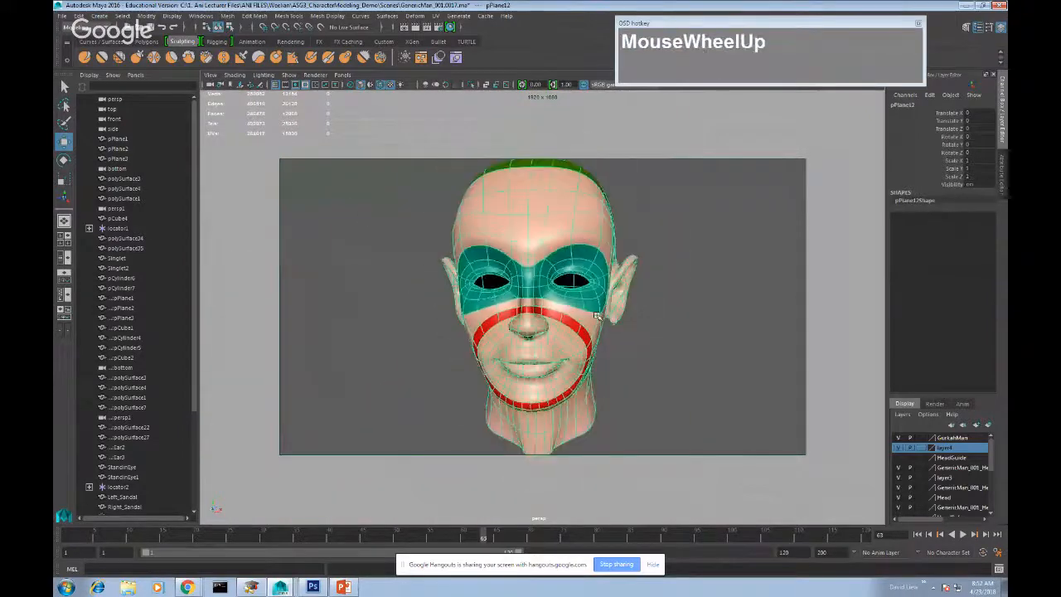
{"action": "middle_click_drag", "start_coordinate": [594, 299], "coordinate": [593, 293], "text": "alt"}
{"action": "mouse_move", "coordinate": [593, 293]}
{"action": "left_mouse_down", "text": "alt"}
{"action": "mouse_move", "coordinate": [547, 307]}
{"action": "mouse_move", "coordinate": [591, 308]}
{"action": "left_mouse_up", "text": "alt"}
{"action": "scroll", "coordinate": [590, 308], "scroll_direction": "down", "scroll_amount": 2}
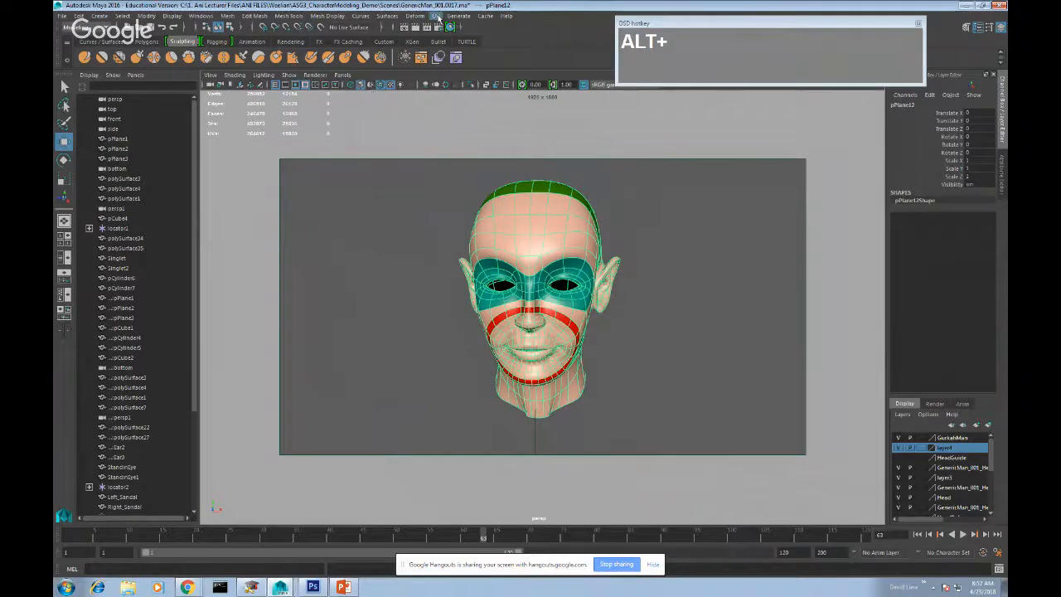
- Open the UV Editor for the selected head, examine its current UV layout and place the window clear of the model
{"action": "left_click", "coordinate": [438, 16]}
{"action": "left_click", "coordinate": [460, 38]}
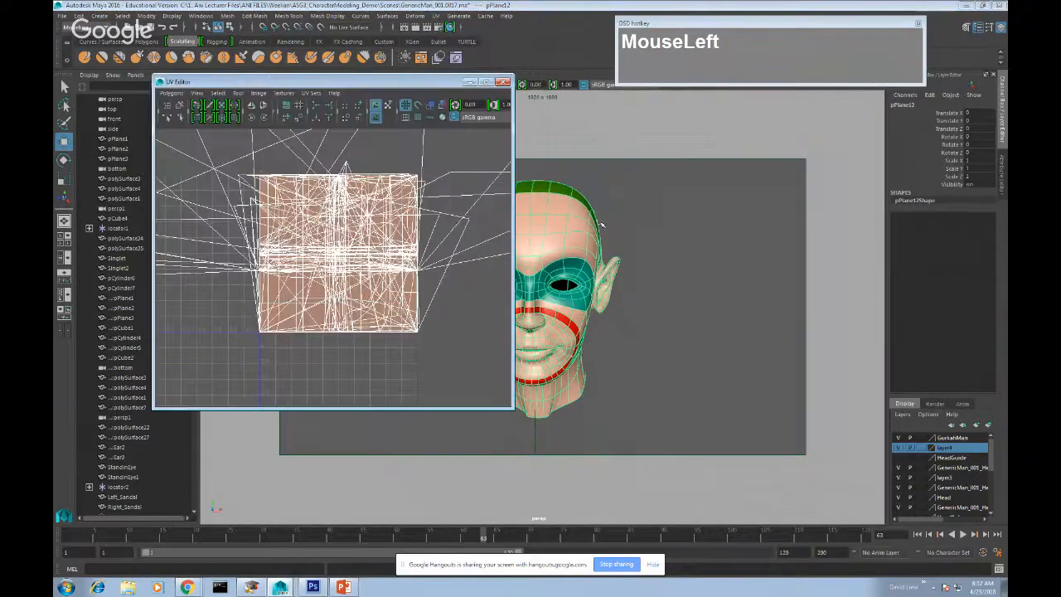
{"action": "scroll", "coordinate": [373, 249], "scroll_direction": "down", "scroll_amount": 4}
{"action": "scroll", "coordinate": [560, 249], "scroll_direction": "down", "scroll_amount": 5}
{"action": "scroll", "coordinate": [560, 265], "scroll_direction": "up", "scroll_amount": 4}
{"action": "scroll", "coordinate": [348, 251], "scroll_direction": "up", "scroll_amount": 4}
{"action": "scroll", "coordinate": [387, 252], "scroll_direction": "down", "scroll_amount": 2}
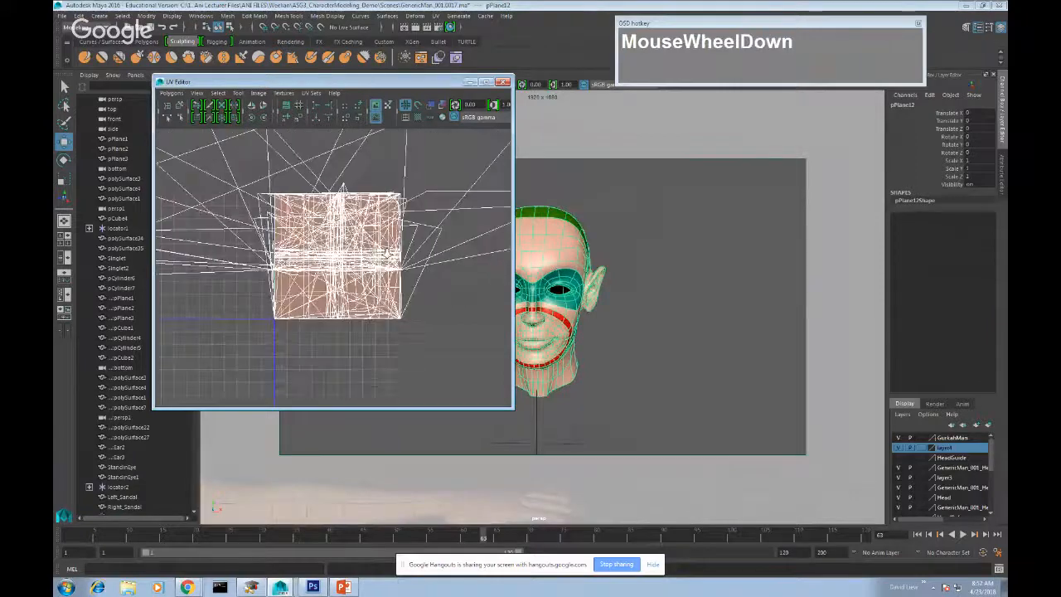
{"action": "scroll", "coordinate": [388, 253], "scroll_direction": "down", "scroll_amount": 3}
{"action": "scroll", "coordinate": [391, 256], "scroll_direction": "up", "scroll_amount": 6}
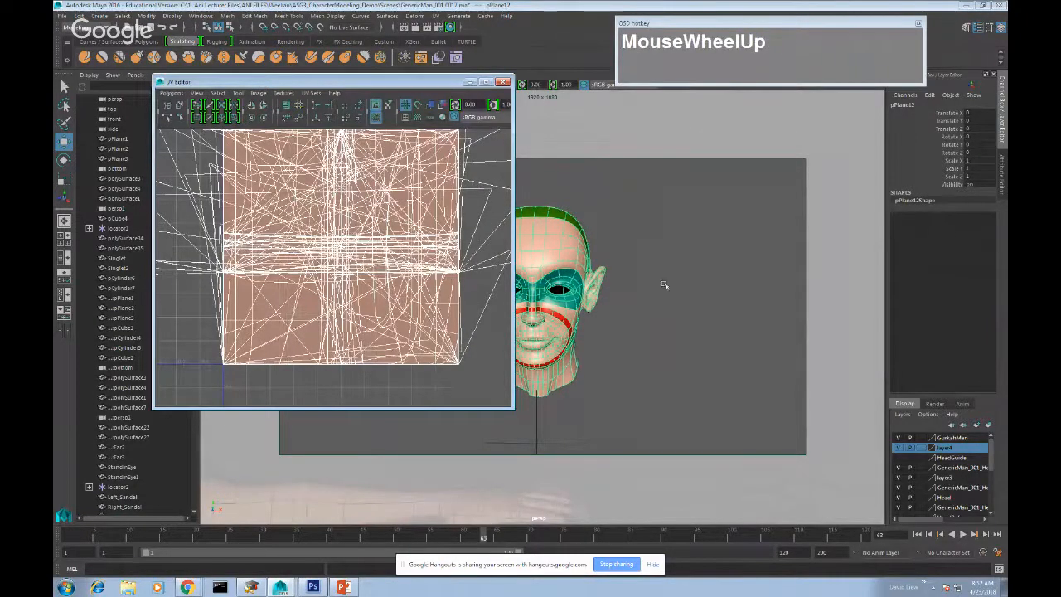
{"action": "left_click_drag", "start_coordinate": [437, 81], "coordinate": [341, 85]}
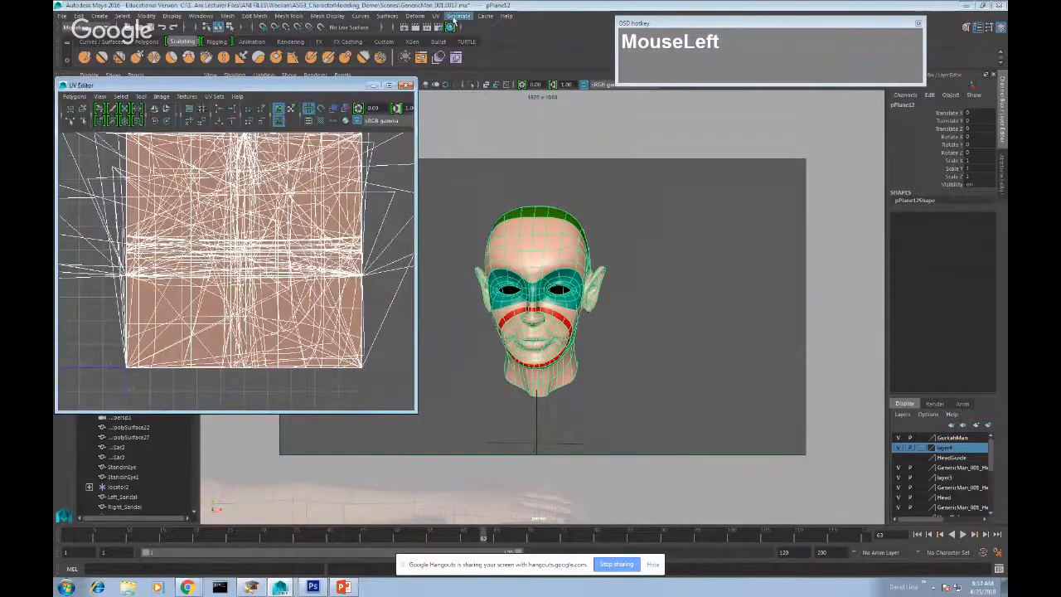
- Apply a cylindrical UV projection to the head and examine the resulting layout in the UV Editor
{"action": "left_click", "coordinate": [436, 17]}
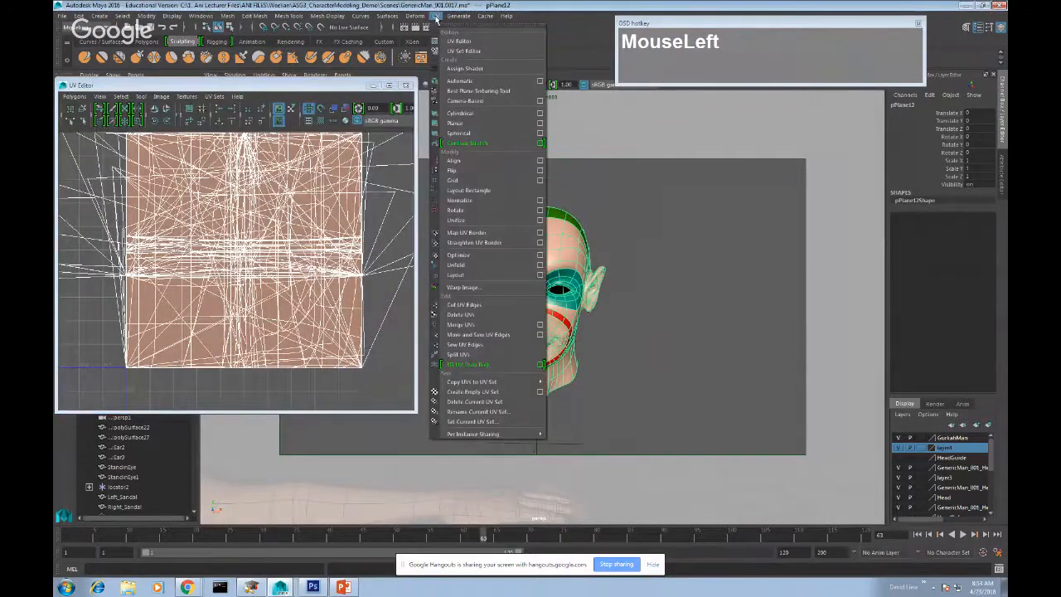
{"action": "left_click", "coordinate": [461, 113]}
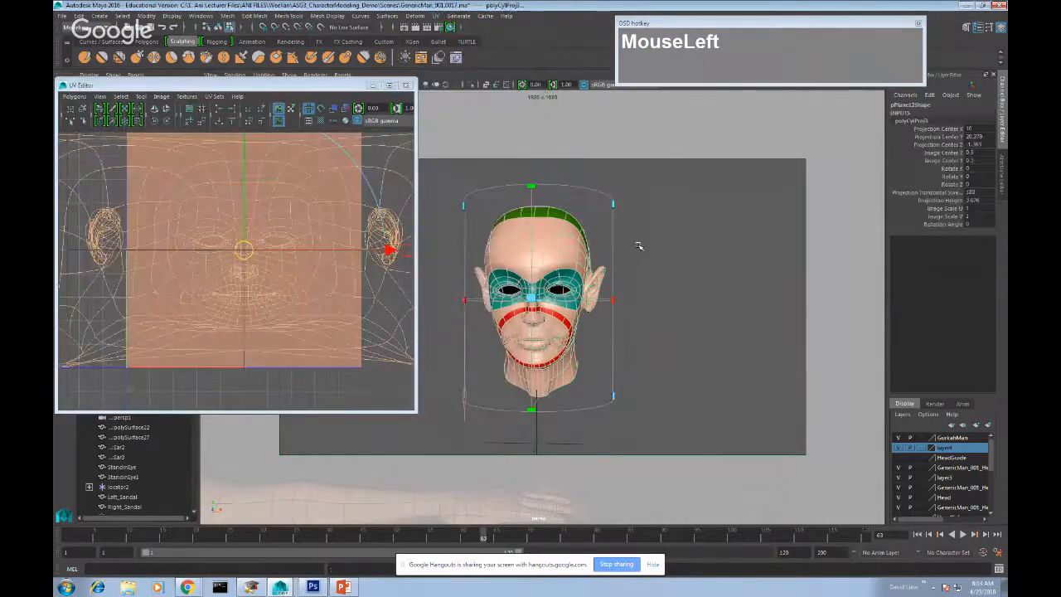
{"action": "scroll", "coordinate": [245, 260], "scroll_direction": "down", "scroll_amount": 5}
{"action": "scroll", "coordinate": [246, 260], "scroll_direction": "up", "scroll_amount": 2}
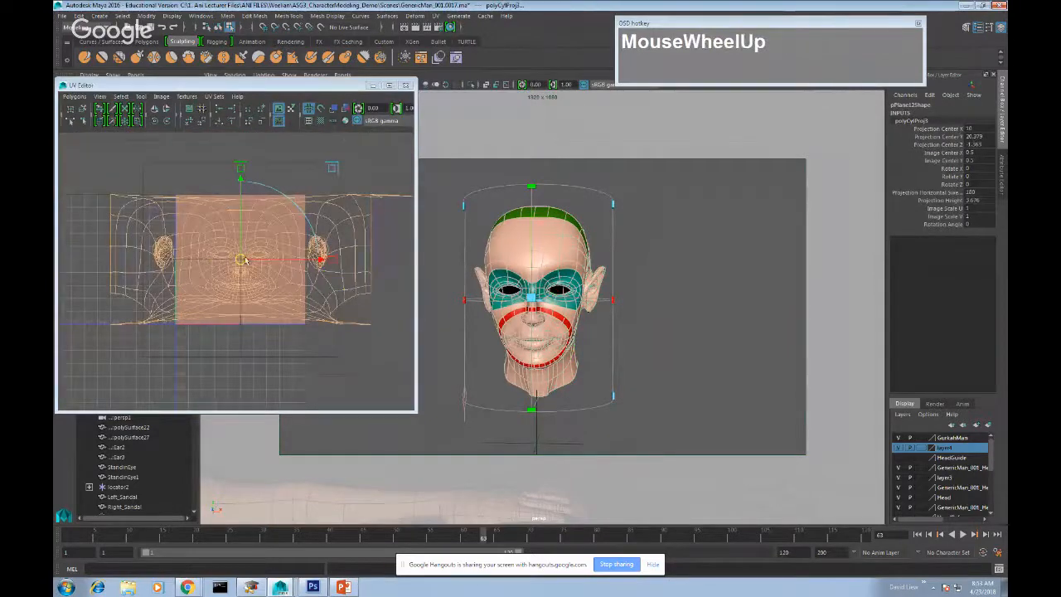
{"action": "scroll", "coordinate": [296, 277], "scroll_direction": "up", "scroll_amount": 5}
{"action": "scroll", "coordinate": [318, 241], "scroll_direction": "down", "scroll_amount": 3}
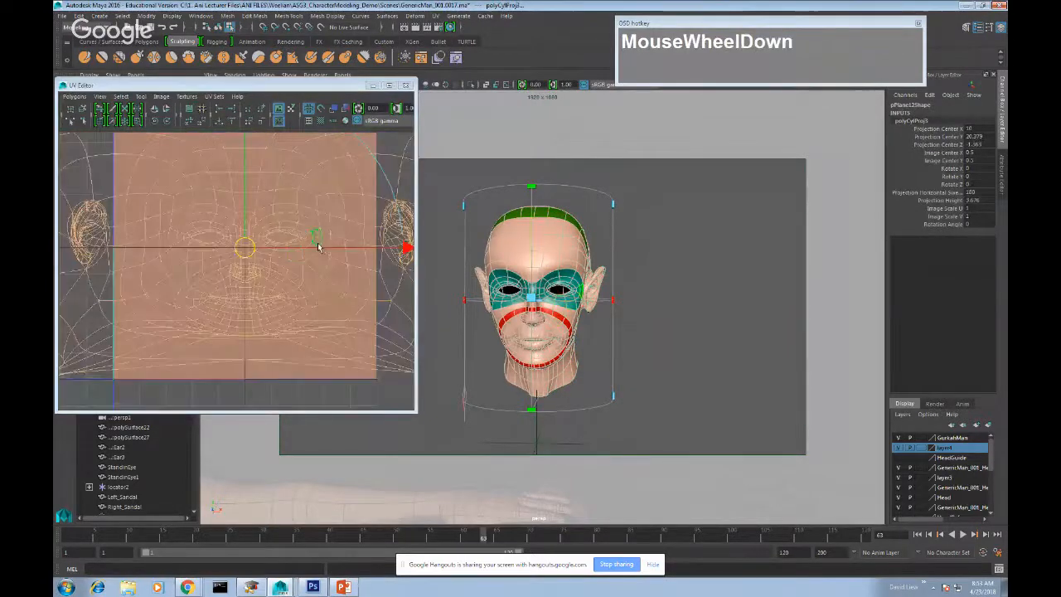
{"action": "scroll", "coordinate": [319, 249], "scroll_direction": "down", "scroll_amount": 2}
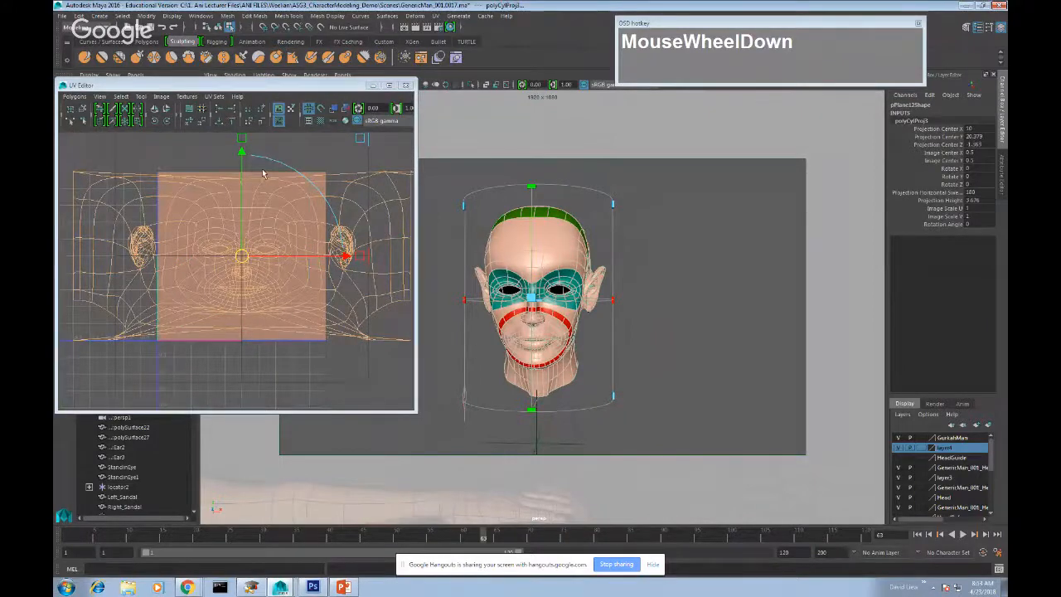
{"action": "scroll", "coordinate": [275, 242], "scroll_direction": "down", "scroll_amount": 1}
{"action": "scroll", "coordinate": [180, 196], "scroll_direction": "up", "scroll_amount": 1}
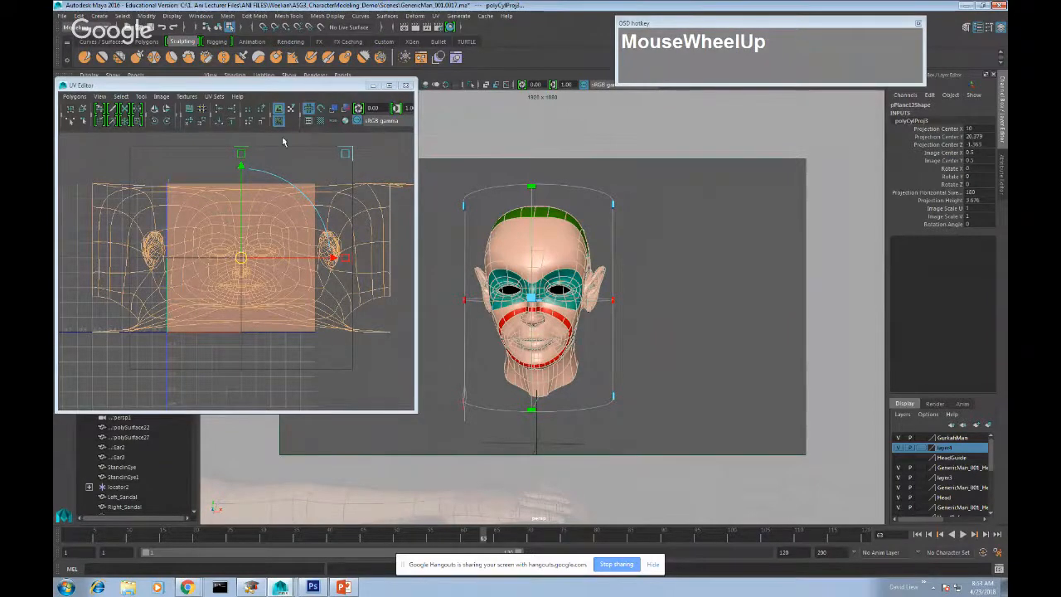
- Show the checker pattern on the head and widen the cylindrical projection's horizontal sweep to 360 degrees
{"action": "left_click", "coordinate": [321, 121]}
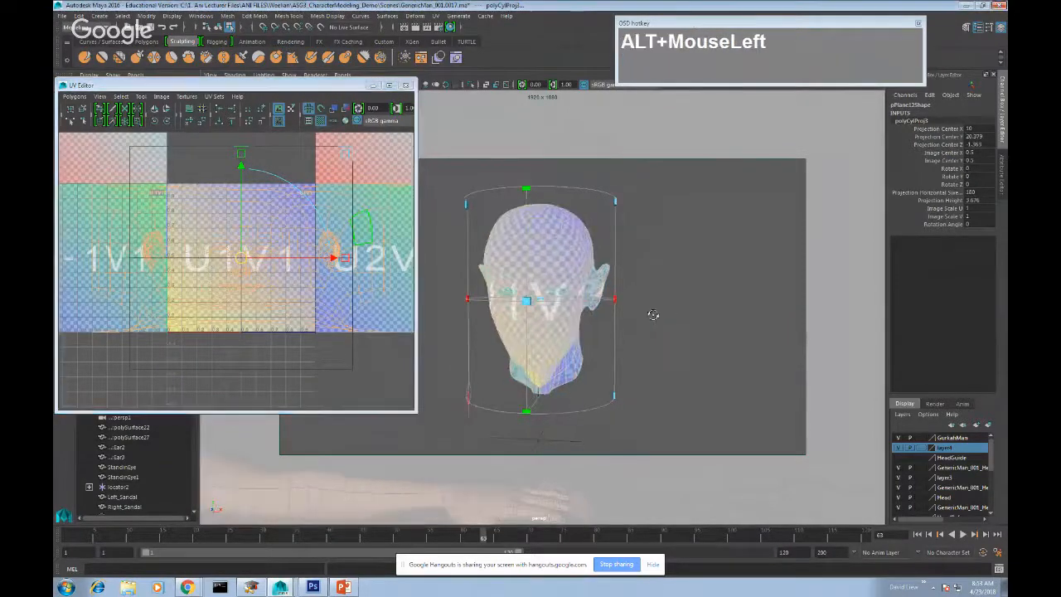
{"action": "left_click_drag", "start_coordinate": [668, 313], "coordinate": [632, 350], "text": "alt"}
{"action": "scroll", "coordinate": [585, 311], "scroll_direction": "up", "scroll_amount": 1}
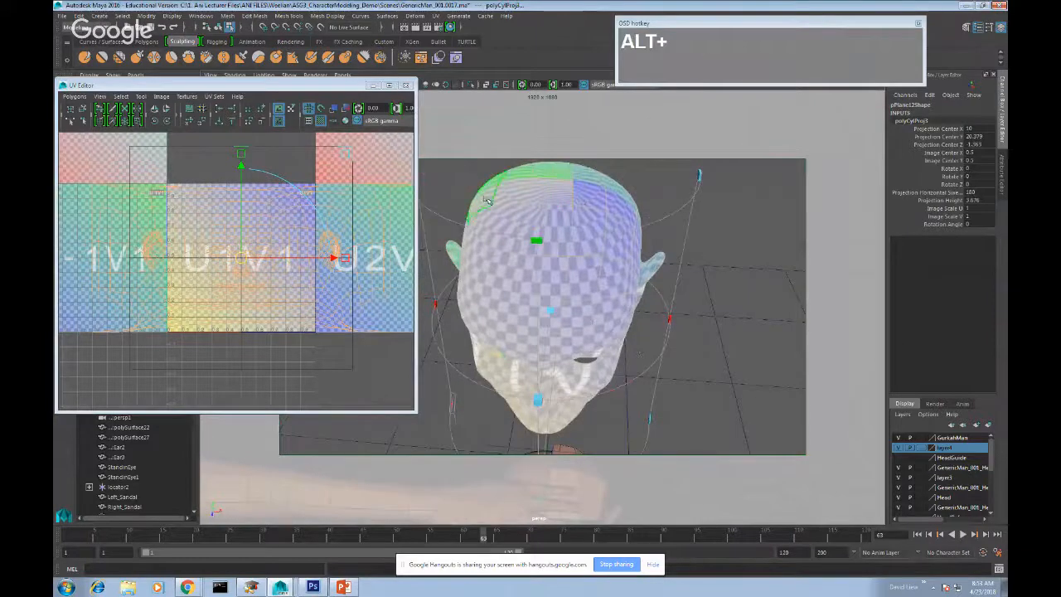
{"action": "left_click_drag", "start_coordinate": [620, 260], "coordinate": [616, 213], "text": "alt"}
{"action": "left_click_drag", "start_coordinate": [615, 298], "coordinate": [623, 268], "text": "alt"}
{"action": "left_click_drag", "start_coordinate": [726, 287], "coordinate": [702, 309], "text": "alt"}
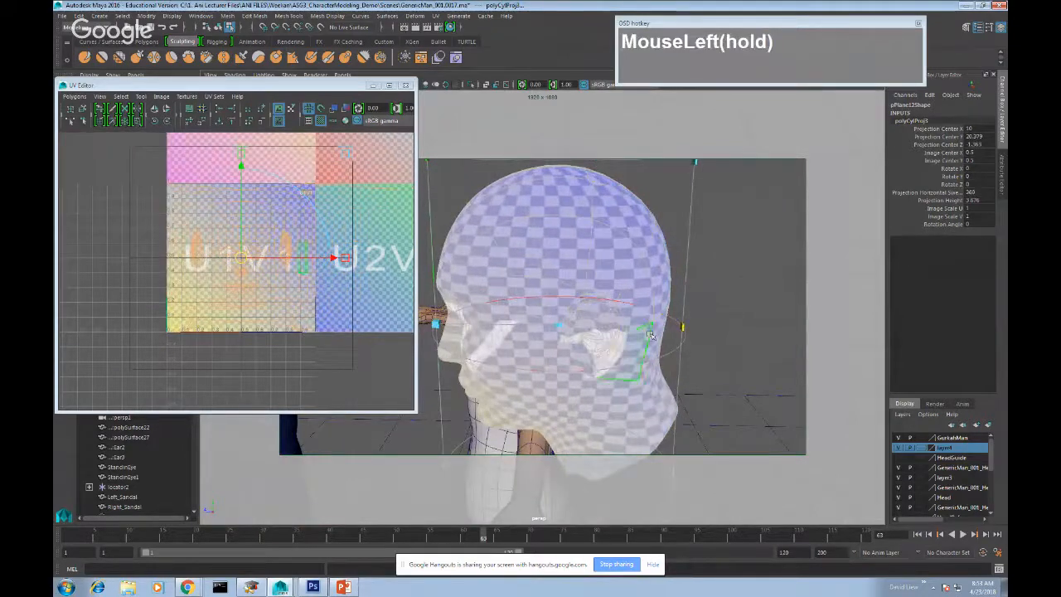
{"action": "scroll", "coordinate": [649, 334], "scroll_direction": "down", "scroll_amount": 3}
- Stretch the cylindrical projection's height to about 9.4 to even out the checker squares, and release the projection
{"action": "left_click_drag", "start_coordinate": [649, 335], "coordinate": [691, 324], "text": "alt"}
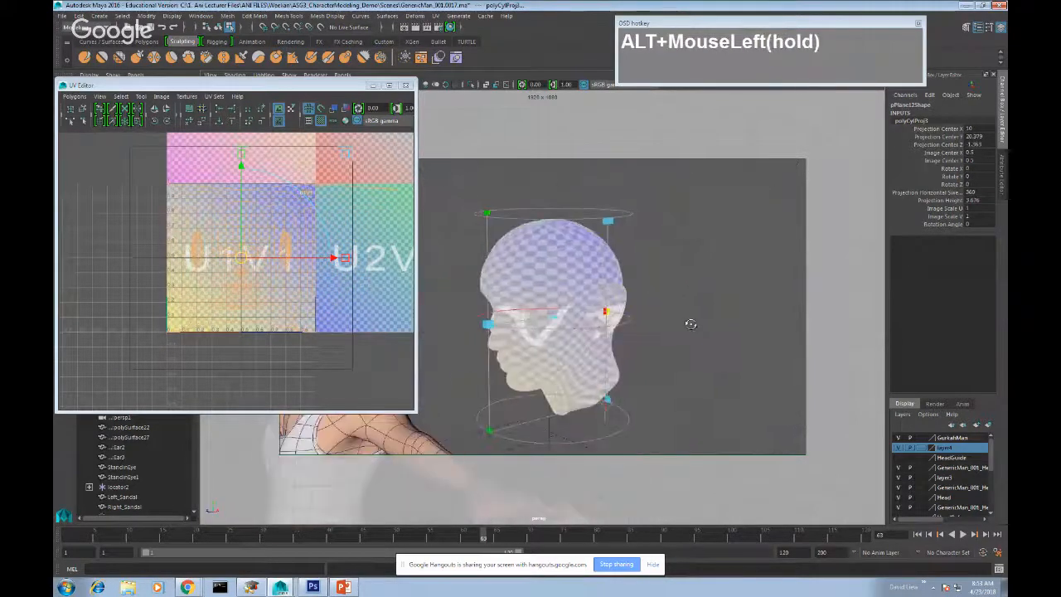
{"action": "scroll", "coordinate": [234, 270], "scroll_direction": "up", "scroll_amount": 2}
{"action": "left_click_drag", "start_coordinate": [615, 268], "coordinate": [531, 220], "text": "alt"}
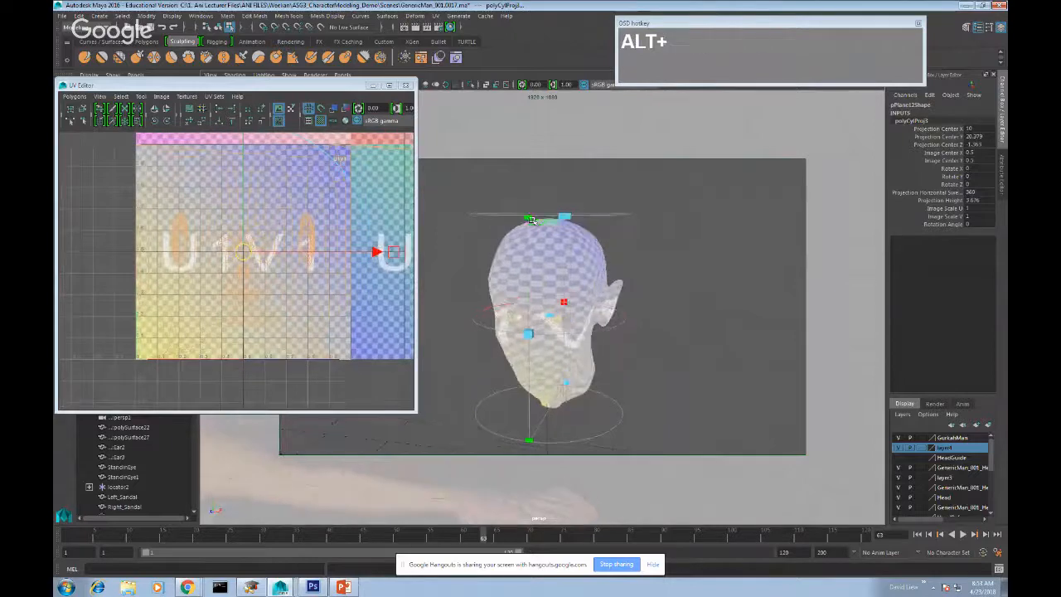
{"action": "left_click_drag", "start_coordinate": [632, 275], "coordinate": [506, 27], "text": "alt"}
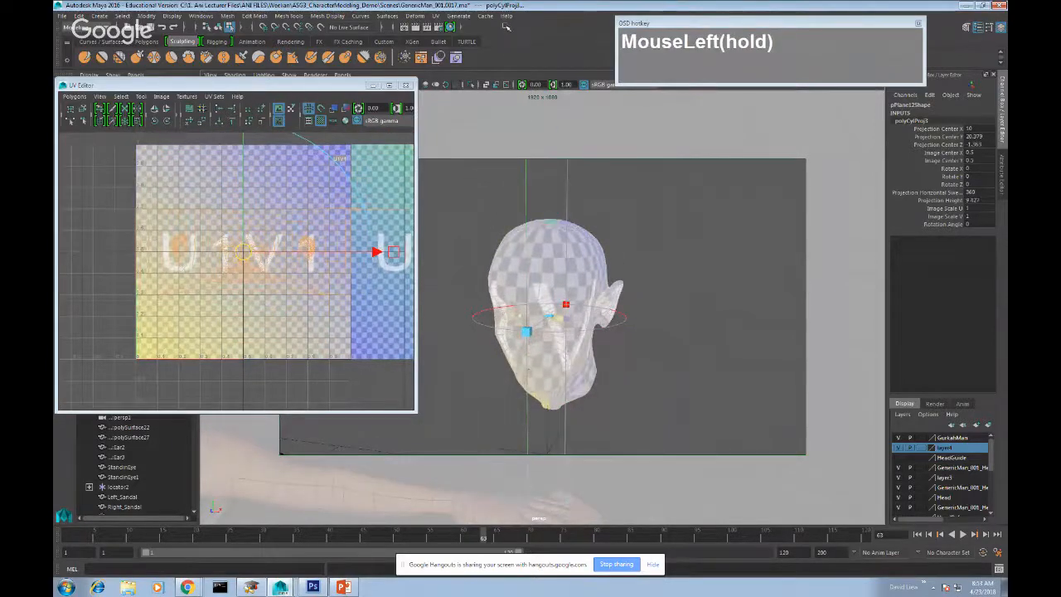
{"action": "left_click_drag", "start_coordinate": [600, 164], "coordinate": [675, 293], "text": "alt"}
{"action": "left_click", "coordinate": [351, 379]}
{"action": "scroll", "coordinate": [256, 324], "scroll_direction": "up", "scroll_amount": 2}
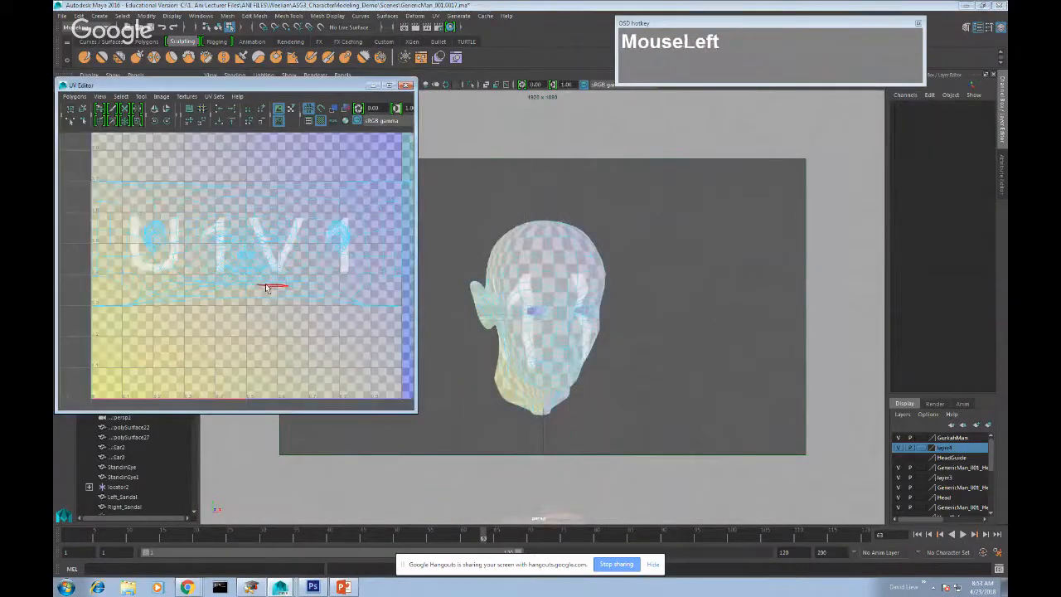
- Check the checker pattern across the front of the head and turn the checker display off
{"action": "left_click", "coordinate": [265, 284]}
{"action": "left_click_drag", "start_coordinate": [608, 332], "coordinate": [580, 311], "text": "alt"}
{"action": "scroll", "coordinate": [610, 351], "scroll_direction": "up", "scroll_amount": 3, "text": "alt"}
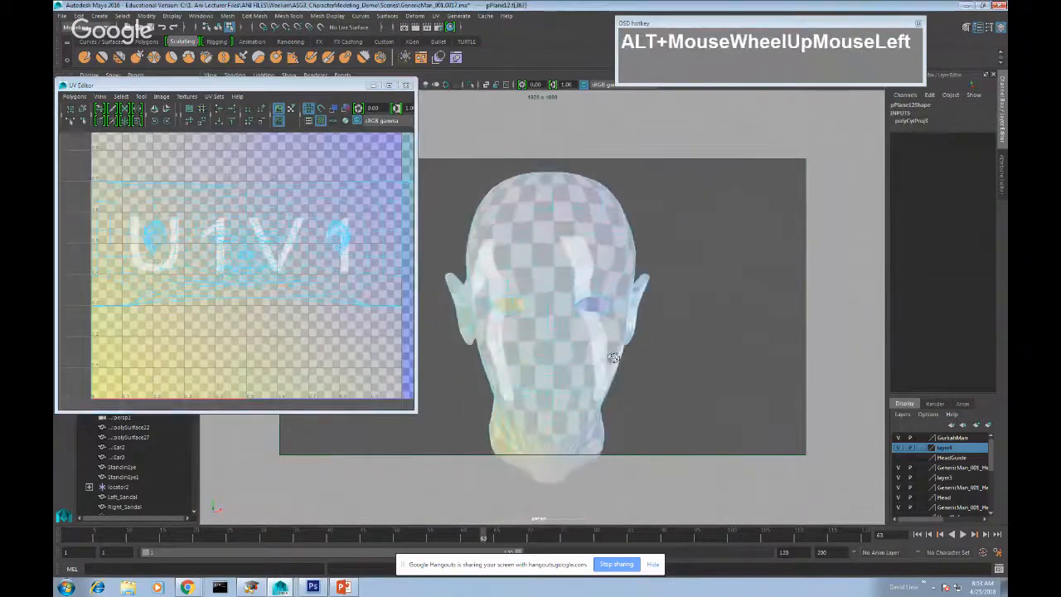
{"action": "scroll", "coordinate": [329, 294], "scroll_direction": "up", "scroll_amount": 2}
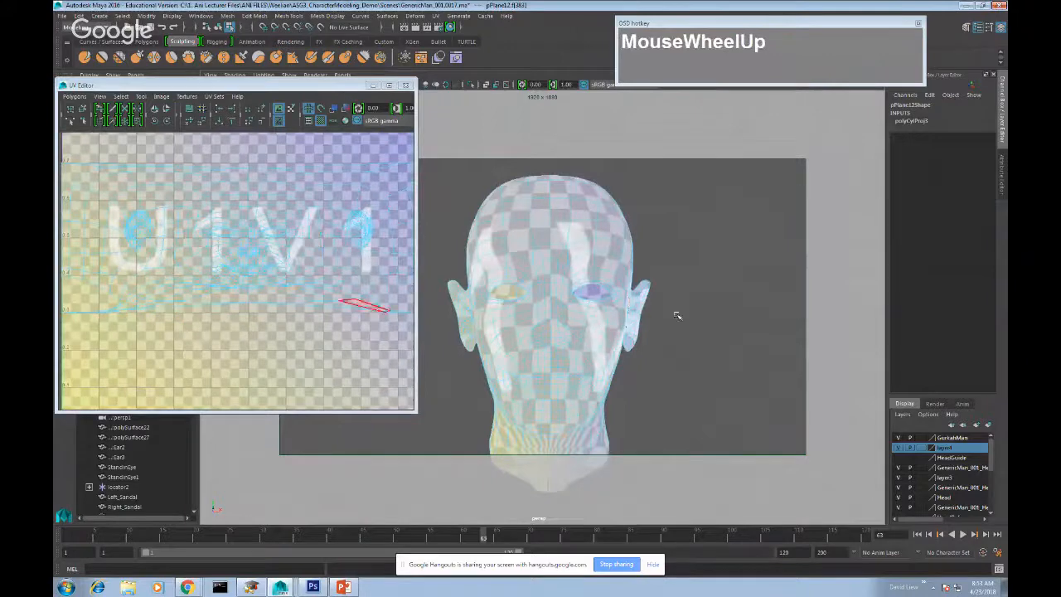
{"action": "left_click", "coordinate": [283, 124]}
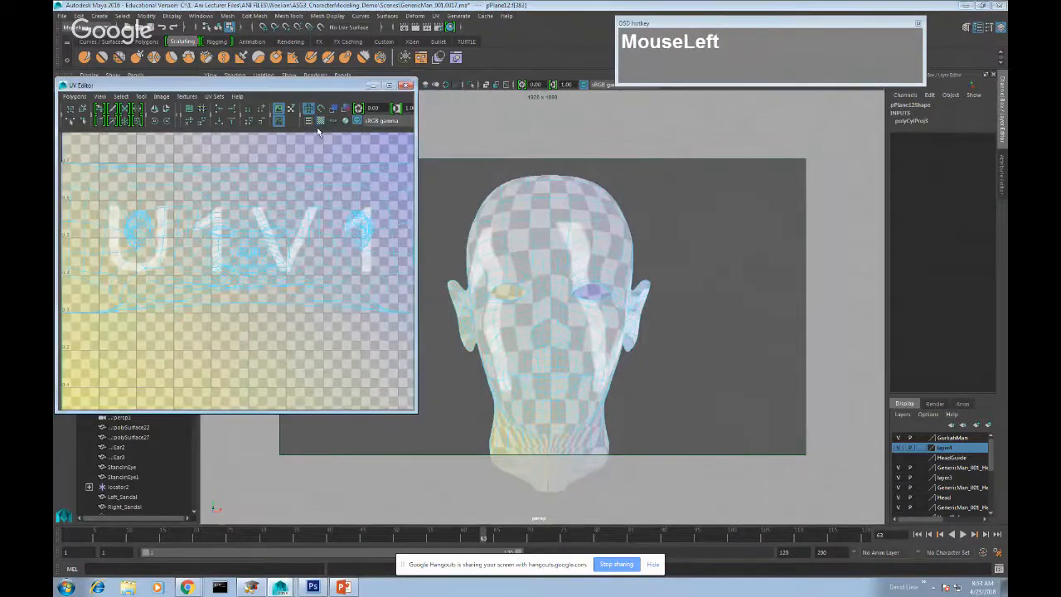
{"action": "left_click", "coordinate": [283, 124]}
{"action": "left_click", "coordinate": [283, 124]}
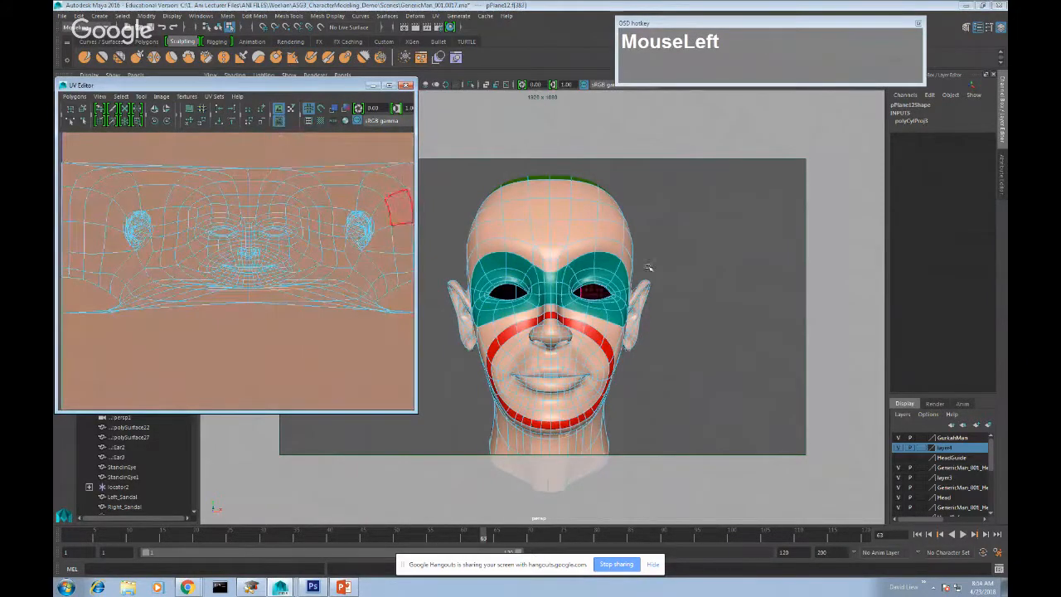
- Switch the head to edge selection and select the horizontal row of edges across the upper forehead
{"action": "left_click_drag", "start_coordinate": [613, 290], "coordinate": [635, 282], "text": "alt"}
{"action": "middle_click_drag", "start_coordinate": [635, 282], "coordinate": [628, 242], "text": "alt"}
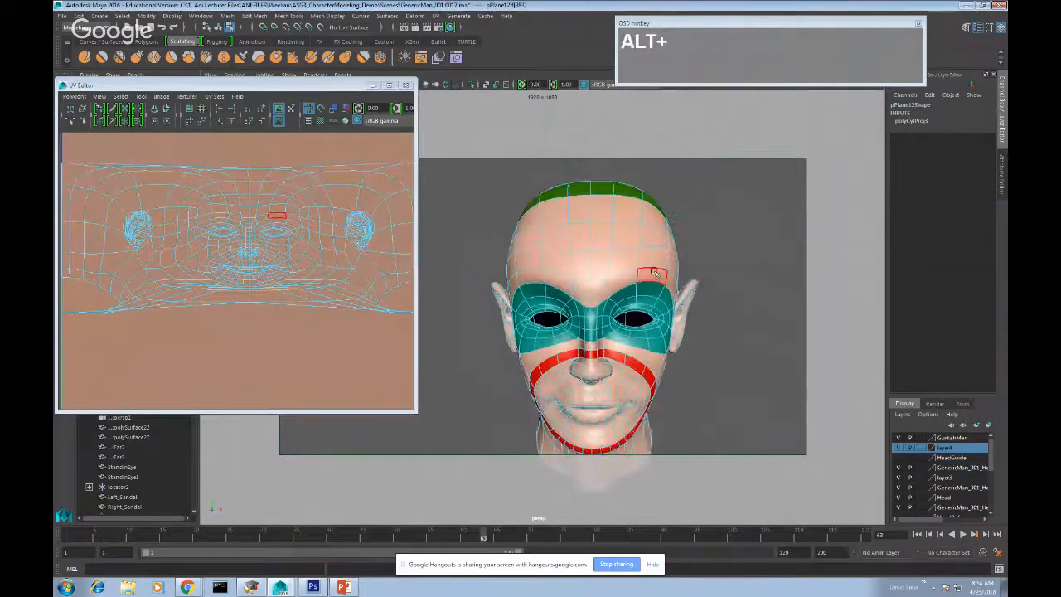
{"action": "right_click", "coordinate": [627, 240]}
{"action": "right_click_drag", "start_coordinate": [630, 240], "coordinate": [628, 211]}
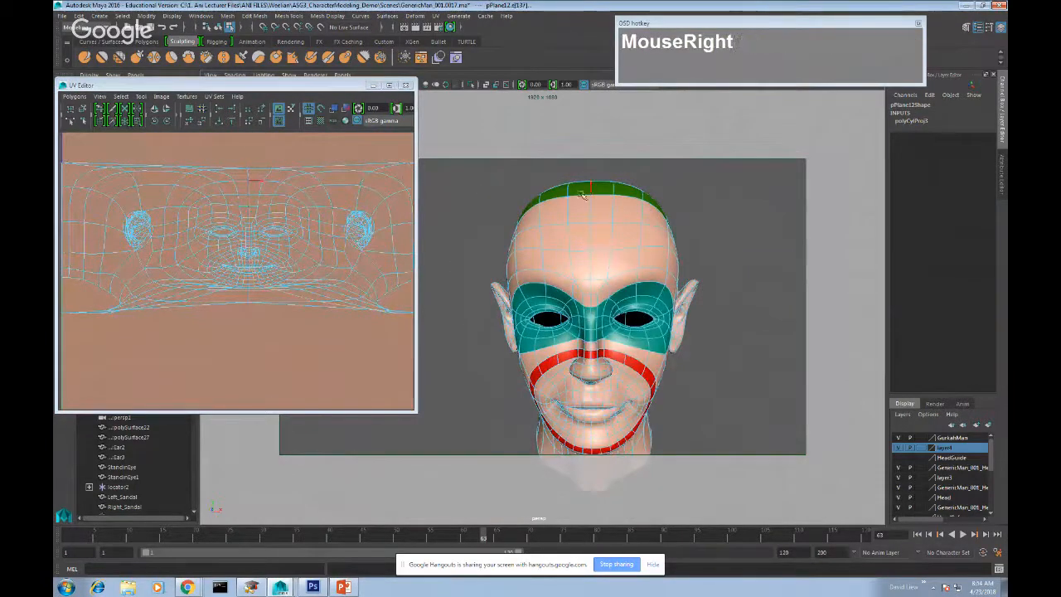
{"action": "left_click_drag", "start_coordinate": [622, 245], "coordinate": [558, 246], "text": "alt"}
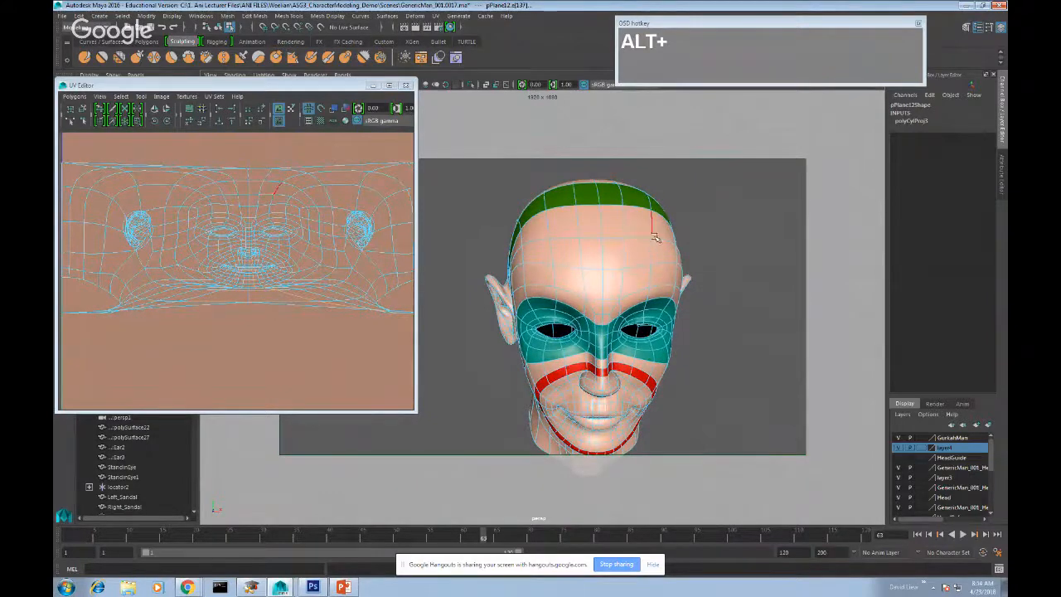
{"action": "left_click_drag", "start_coordinate": [642, 240], "coordinate": [552, 239], "text": "alt"}
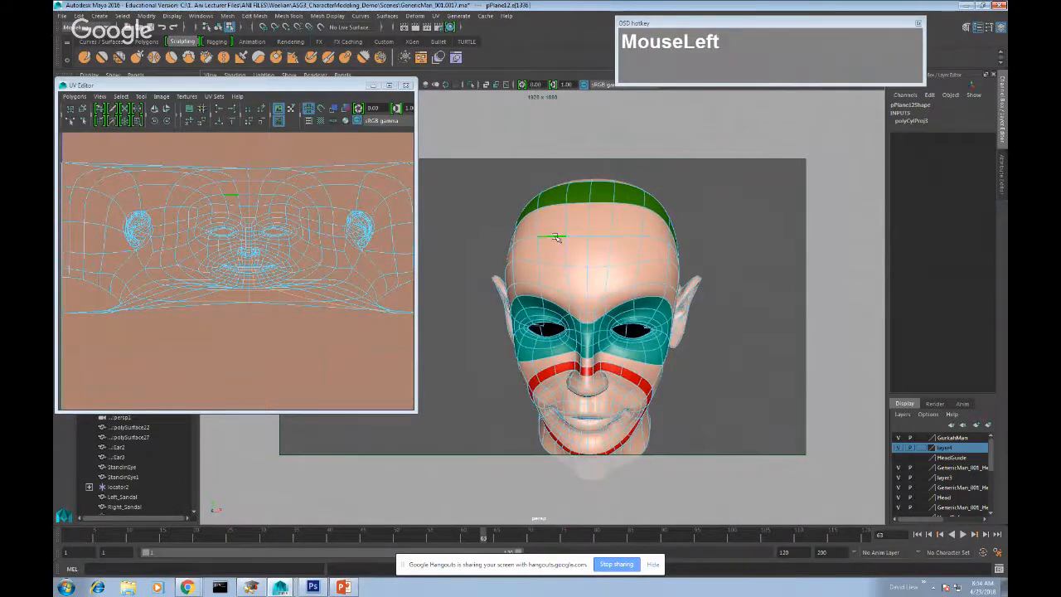
{"action": "left_click", "coordinate": [574, 235], "text": "shift"}
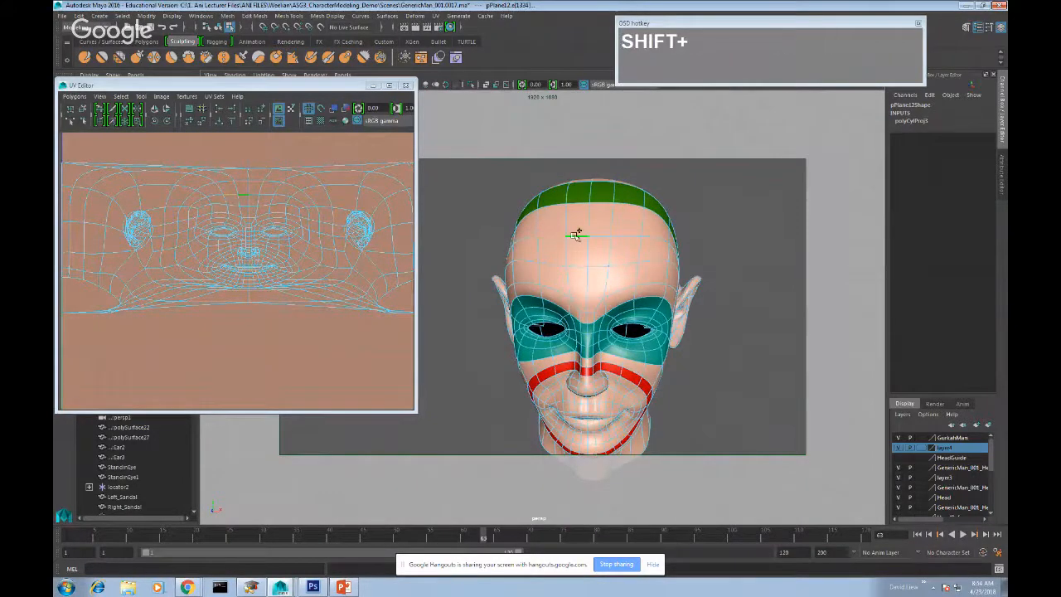
{"action": "left_click", "coordinate": [634, 234], "text": "shift"}
- Display the head in wireframe and add the edges over the crown and down the back of the neck to the selection
{"action": "left_click_drag", "start_coordinate": [635, 235], "coordinate": [736, 235], "text": "alt"}
{"action": "key", "text": "4"}
{"action": "left_click", "coordinate": [584, 212], "text": "shift"}
{"action": "left_click_drag", "start_coordinate": [542, 208], "coordinate": [526, 283], "text": "alt"}
{"action": "middle_click_drag", "start_coordinate": [526, 283], "coordinate": [538, 278], "text": "alt"}
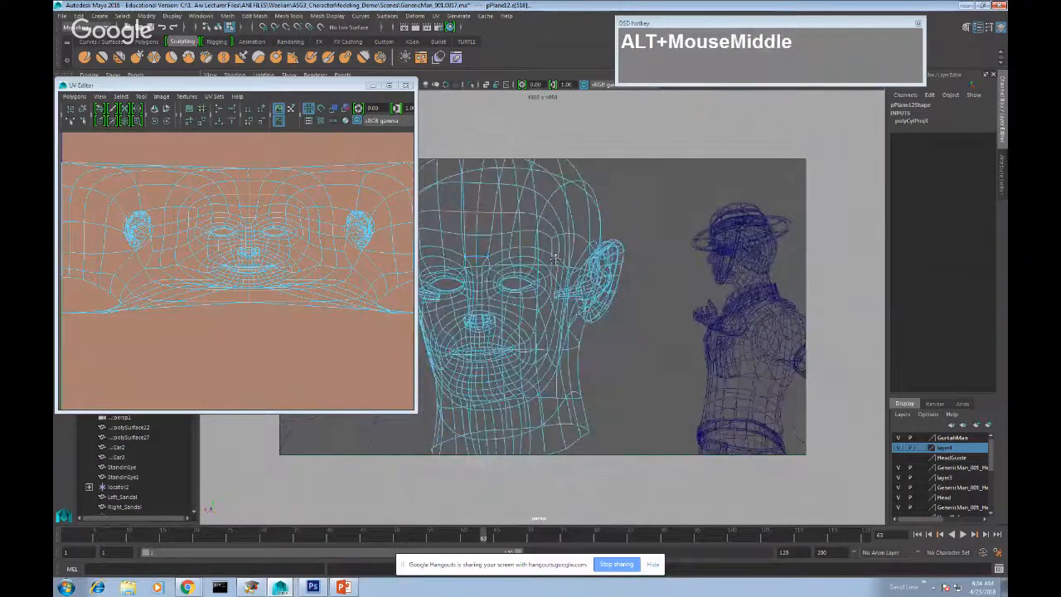
{"action": "left_click_drag", "start_coordinate": [538, 278], "coordinate": [569, 314], "text": "alt"}
{"action": "key", "text": "shift"}
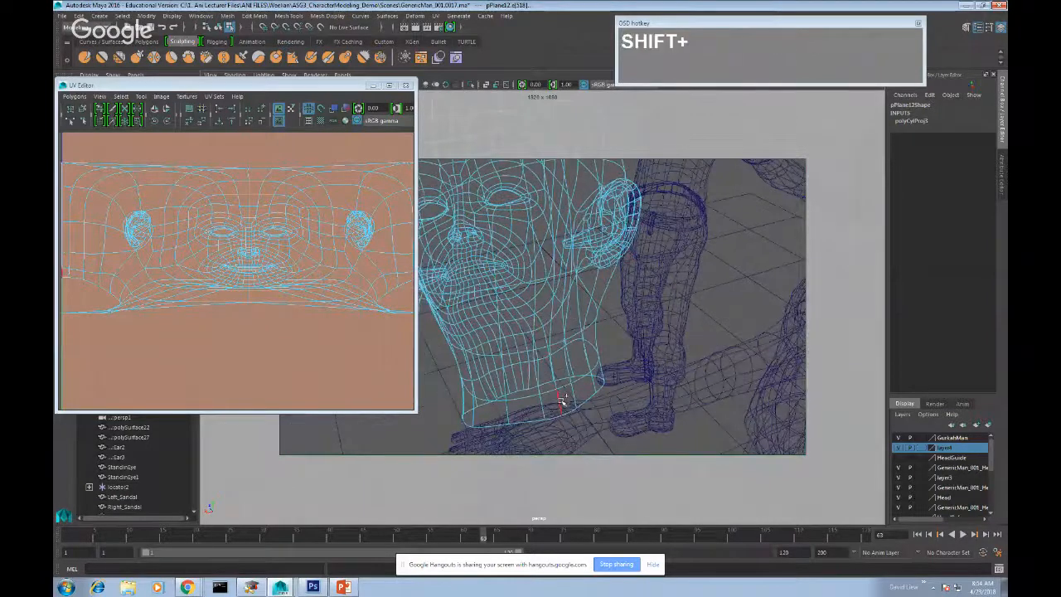
{"action": "left_click", "coordinate": [562, 399], "text": "shift"}
- Cut the UVs along the selected seam edges of the head
{"action": "left_click_drag", "start_coordinate": [570, 358], "coordinate": [647, 253], "text": "alt"}
{"action": "left_click", "coordinate": [436, 16]}
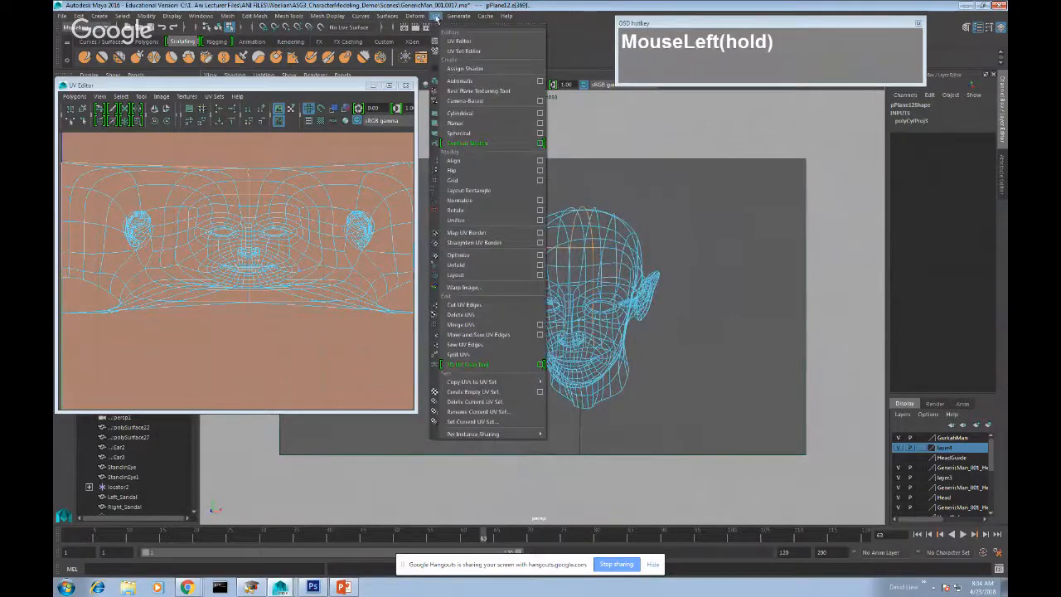
{"action": "left_click", "coordinate": [488, 306]}
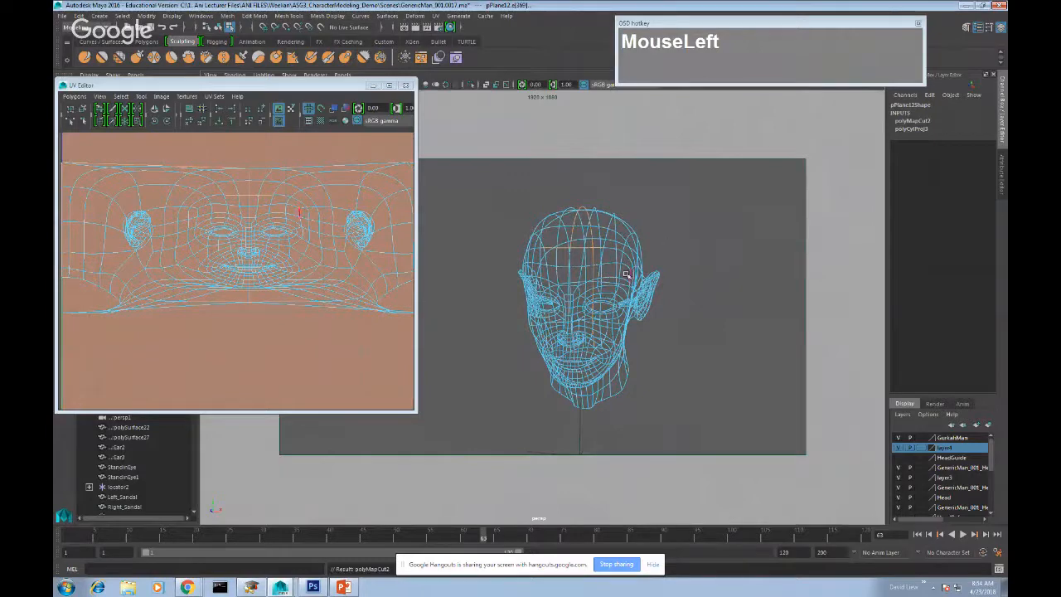
- Enlarge the UV Editor window and select all UVs of the head
{"action": "left_click_drag", "start_coordinate": [309, 88], "coordinate": [357, 95]}
{"action": "left_click_drag", "start_coordinate": [466, 420], "coordinate": [736, 569]}
{"action": "scroll", "coordinate": [502, 326], "scroll_direction": "down", "scroll_amount": 3}
{"action": "right_click_drag", "start_coordinate": [455, 270], "coordinate": [497, 269]}
{"action": "scroll", "coordinate": [498, 268], "scroll_direction": "down", "scroll_amount": 2}
{"action": "scroll", "coordinate": [181, 183], "scroll_direction": "down", "scroll_amount": 2}
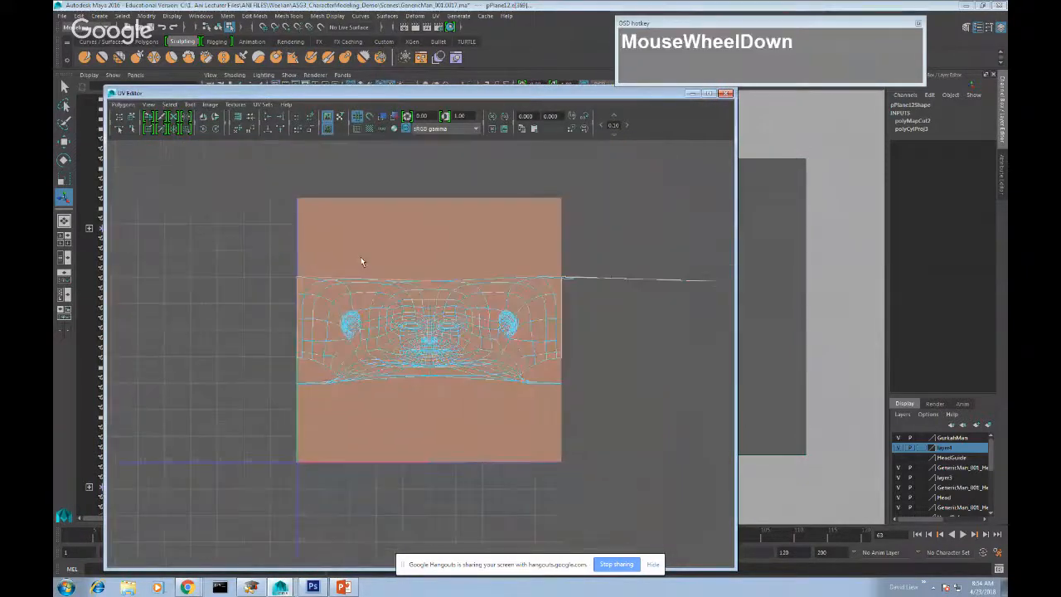
{"action": "left_click_drag", "start_coordinate": [285, 194], "coordinate": [723, 463]}
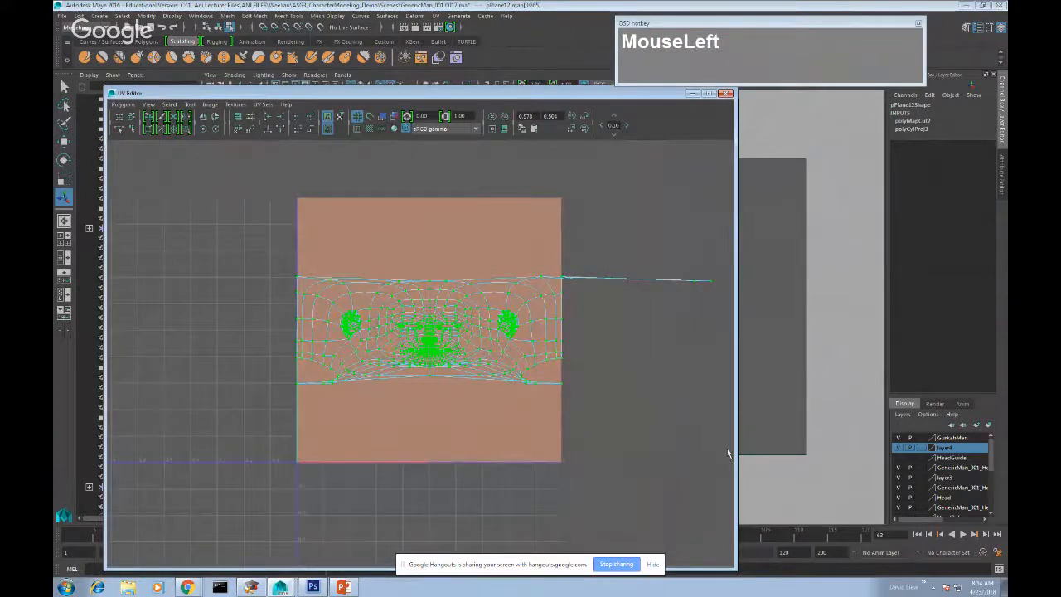
- Unfold the selected head UVs with the Unfold3D method
{"action": "scroll", "coordinate": [495, 322], "scroll_direction": "up", "scroll_amount": 3}
{"action": "right_click_drag", "start_coordinate": [434, 263], "coordinate": [453, 239], "text": "shift"}
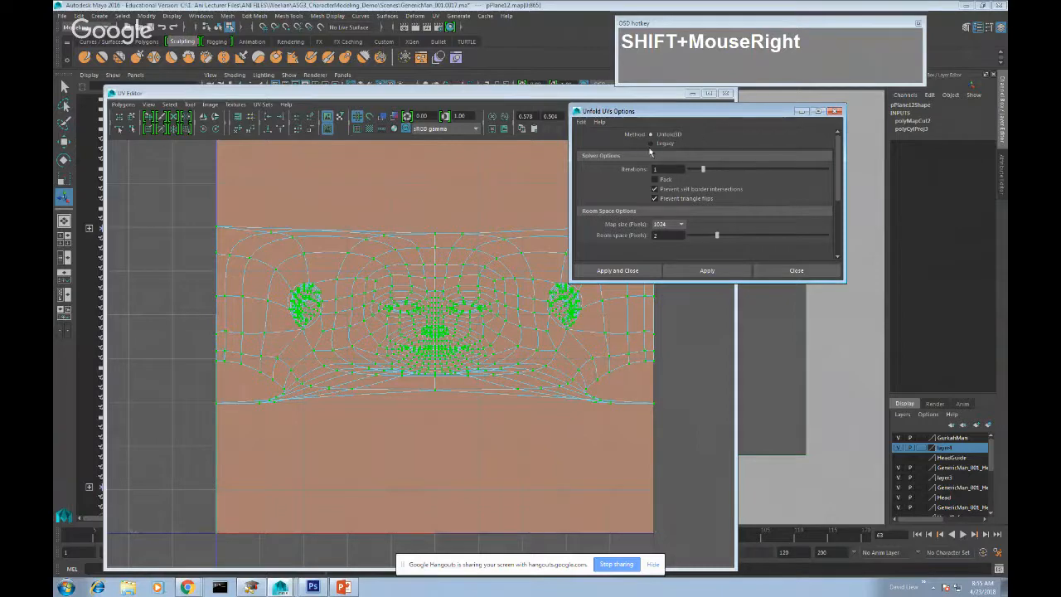
{"action": "left_click", "coordinate": [706, 271]}
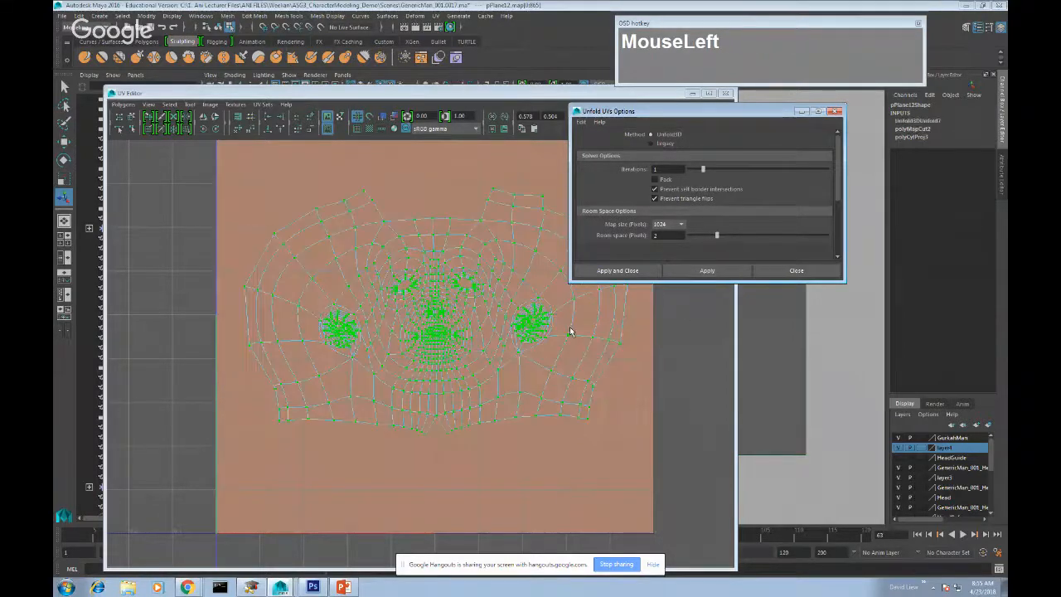
- Place the unfold options clear of the layout and examine the unfolded UVs around the face, ears and seams
{"action": "left_click_drag", "start_coordinate": [630, 110], "coordinate": [721, 104]}
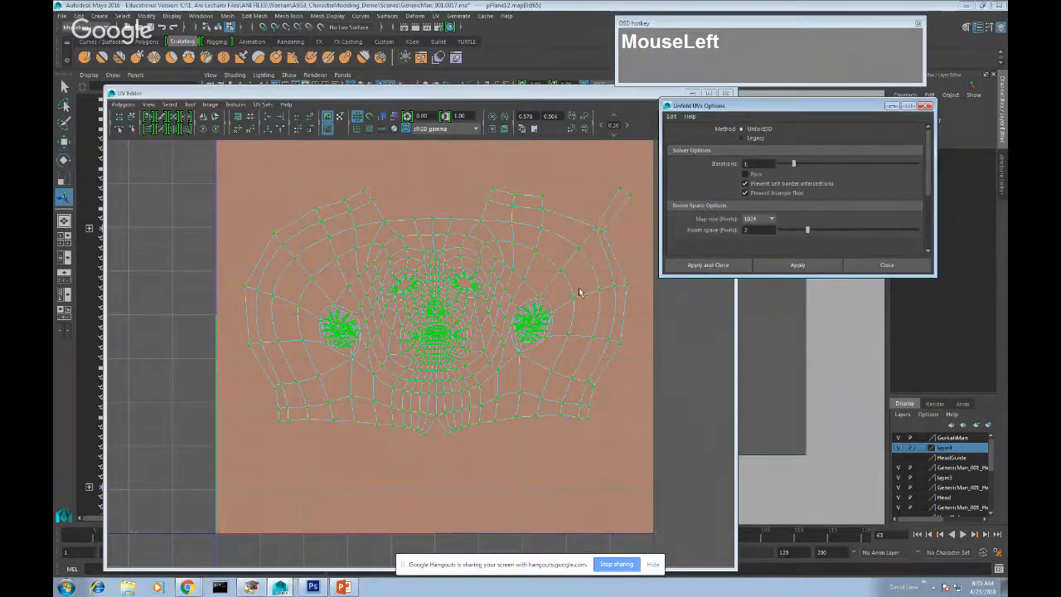
{"action": "mouse_move", "coordinate": [551, 302]}
{"action": "middle_mouse_down", "text": "alt"}
{"action": "mouse_move", "coordinate": [542, 277]}
{"action": "mouse_move", "coordinate": [552, 285]}
{"action": "middle_mouse_up", "text": "alt"}
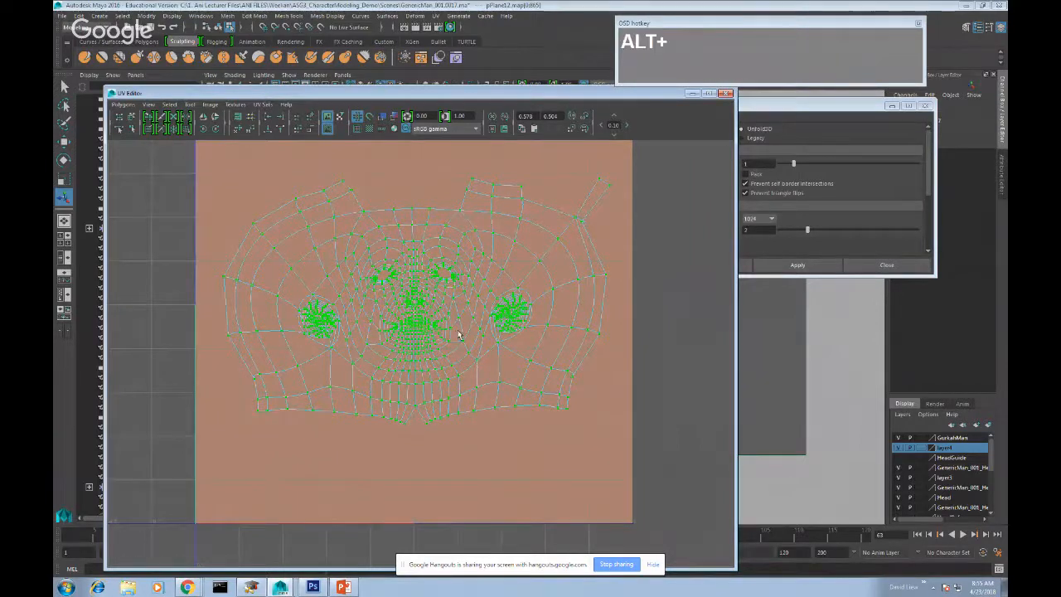
{"action": "scroll", "coordinate": [458, 335], "scroll_direction": "up", "scroll_amount": 1}
{"action": "middle_click_drag", "start_coordinate": [472, 327], "coordinate": [597, 256], "text": "alt"}
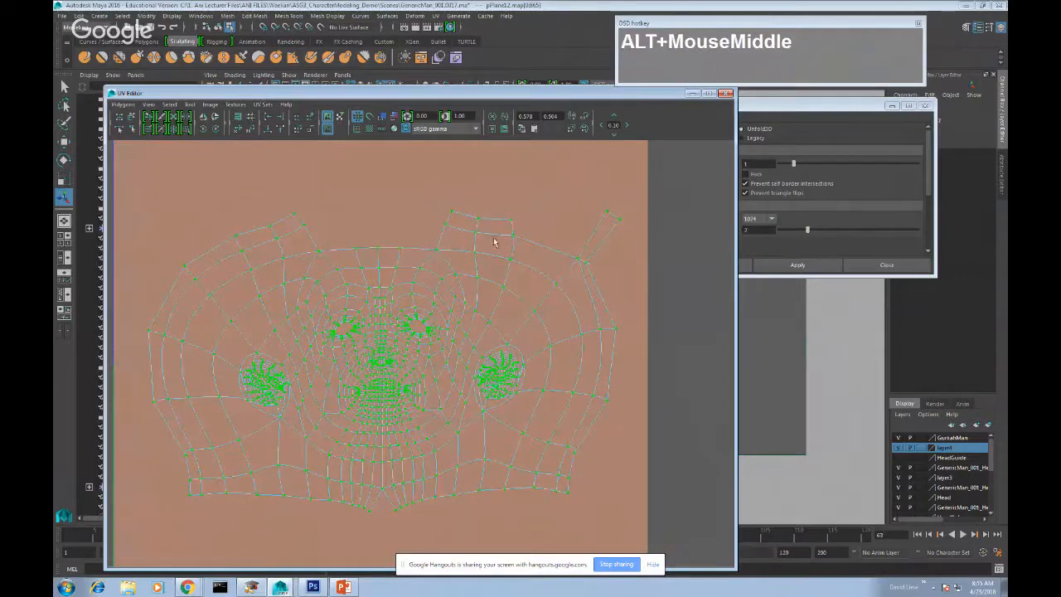
{"action": "scroll", "coordinate": [465, 358], "scroll_direction": "up", "scroll_amount": 2}
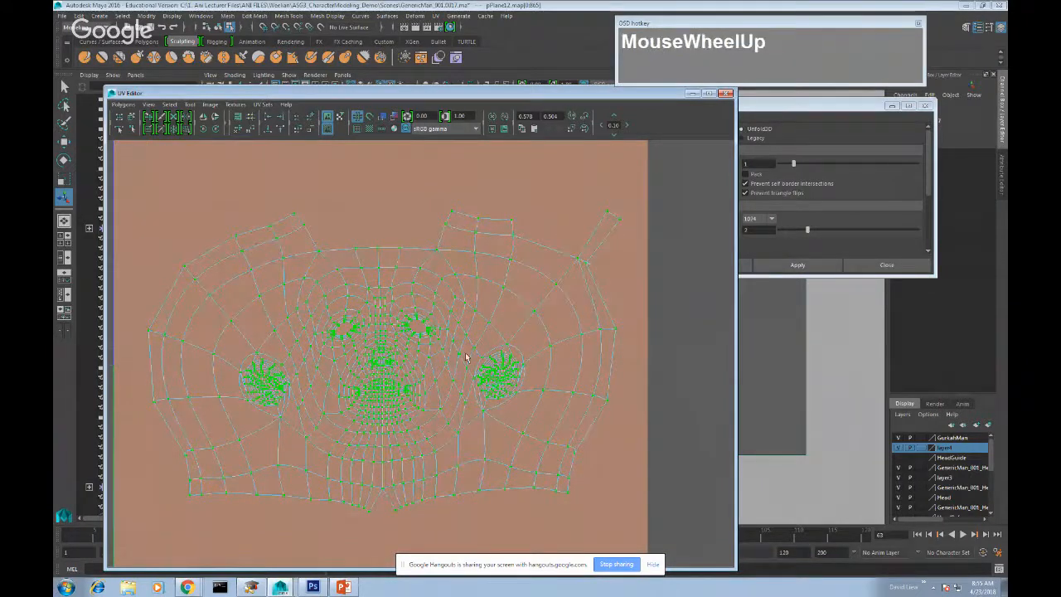
{"action": "middle_click_drag", "start_coordinate": [443, 340], "coordinate": [494, 311], "text": "alt"}
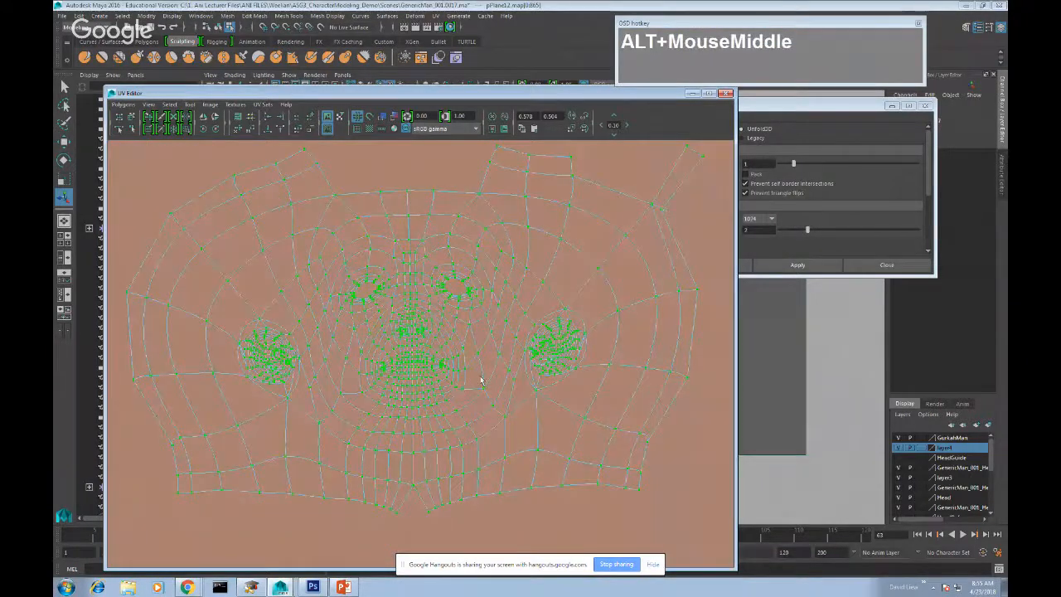
- Sew the split border edge at the upper-right corner of the head's UV shell
{"action": "scroll", "coordinate": [482, 382], "scroll_direction": "up", "scroll_amount": 5}
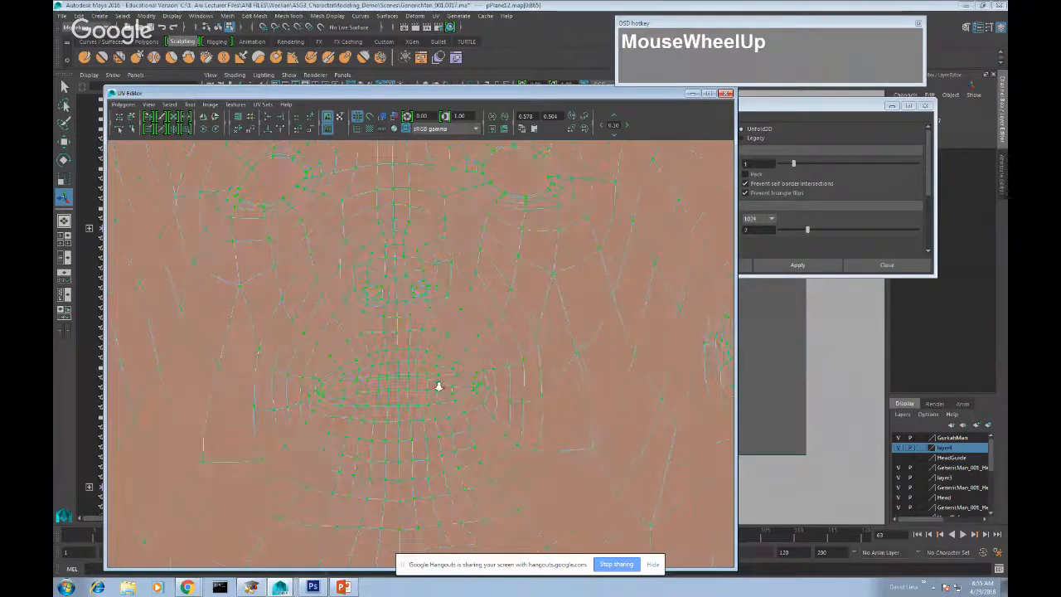
{"action": "scroll", "coordinate": [469, 403], "scroll_direction": "down", "scroll_amount": 4}
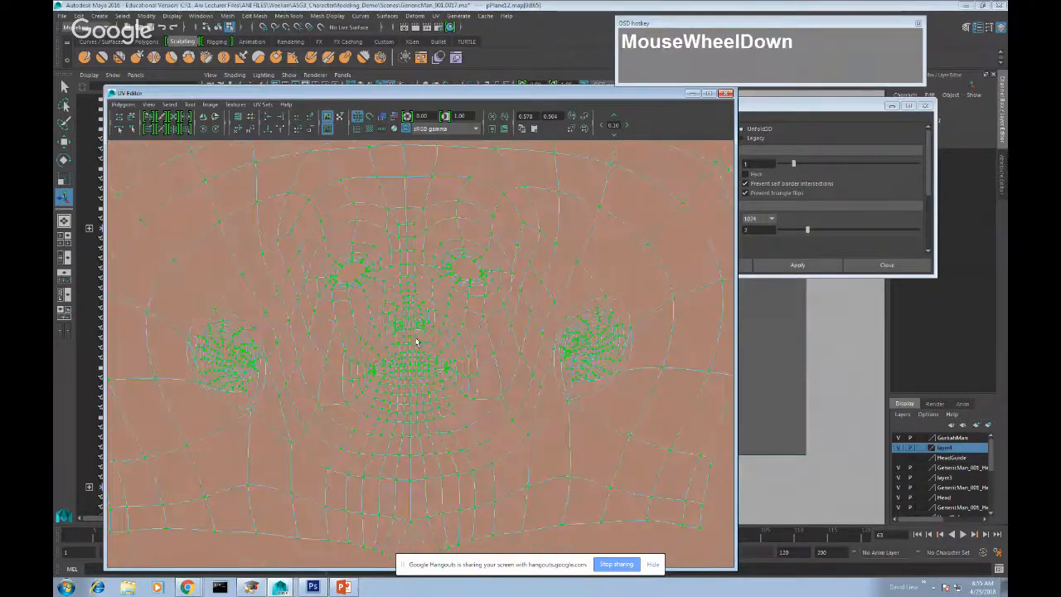
{"action": "scroll", "coordinate": [435, 344], "scroll_direction": "down", "scroll_amount": 2}
{"action": "middle_click_drag", "start_coordinate": [592, 229], "coordinate": [522, 249], "text": "alt"}
{"action": "mouse_move", "coordinate": [553, 246]}
{"action": "right_mouse_down"}
{"action": "mouse_move", "coordinate": [552, 217]}
{"action": "mouse_move", "coordinate": [552, 244]}
{"action": "right_mouse_up"}
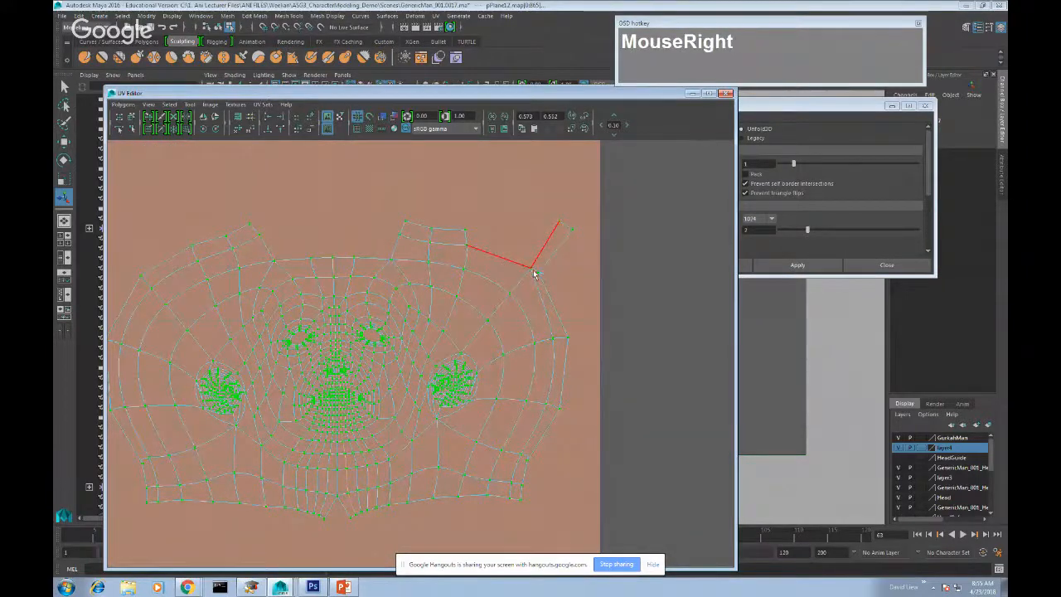
{"action": "scroll", "coordinate": [516, 264], "scroll_direction": "up", "scroll_amount": 3}
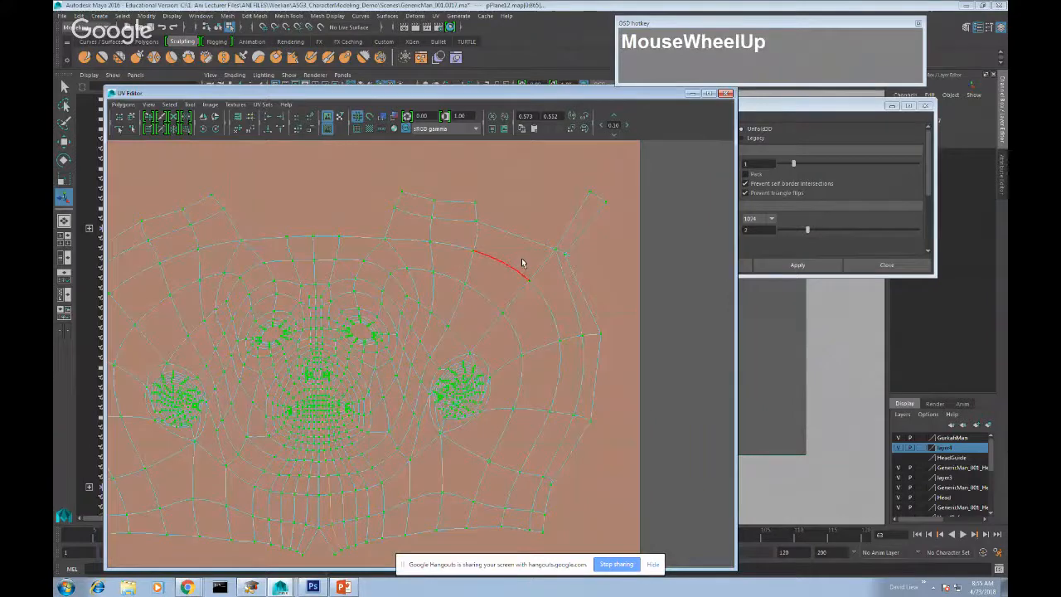
{"action": "left_click", "coordinate": [600, 192]}
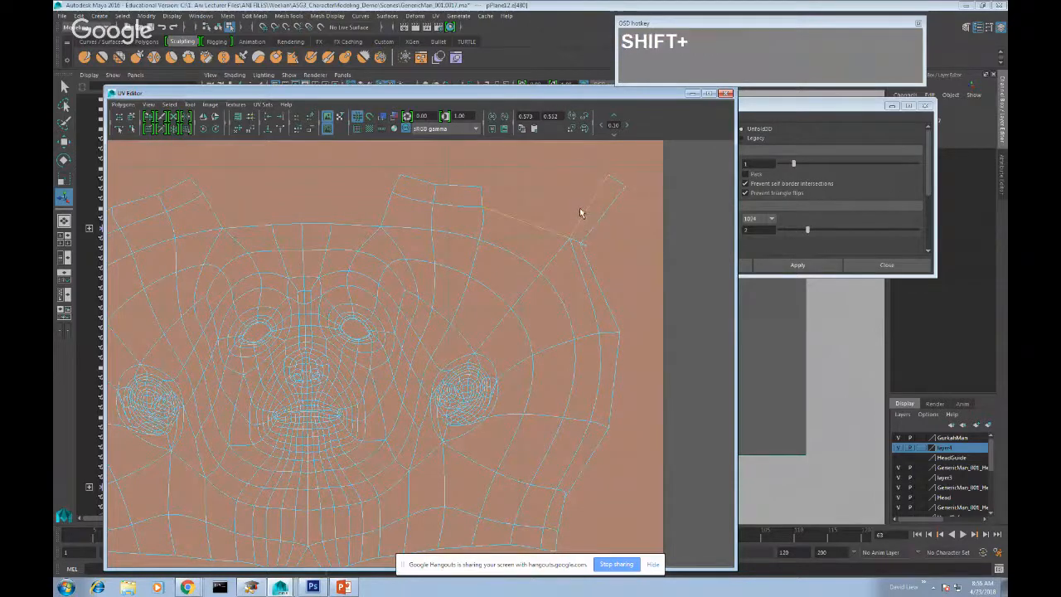
{"action": "right_click_drag", "start_coordinate": [579, 207], "coordinate": [578, 181], "text": "shift"}
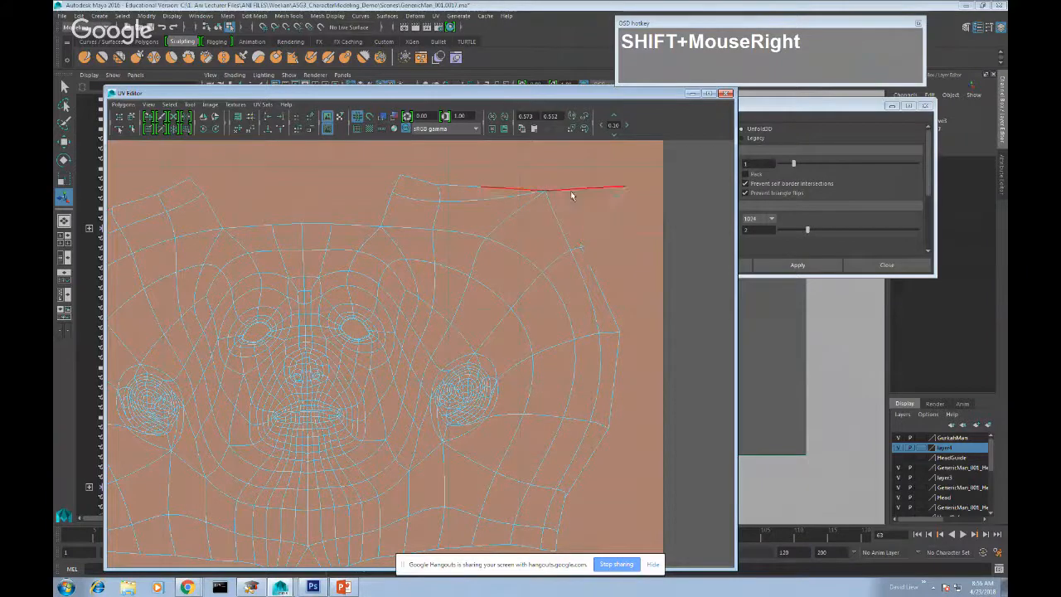
- Move the newly sewn UV at the shell's upper-right corner inward to follow the curve of the neighbouring rows
{"action": "right_click_drag", "start_coordinate": [539, 208], "coordinate": [576, 210]}
{"action": "left_click", "coordinate": [543, 189]}
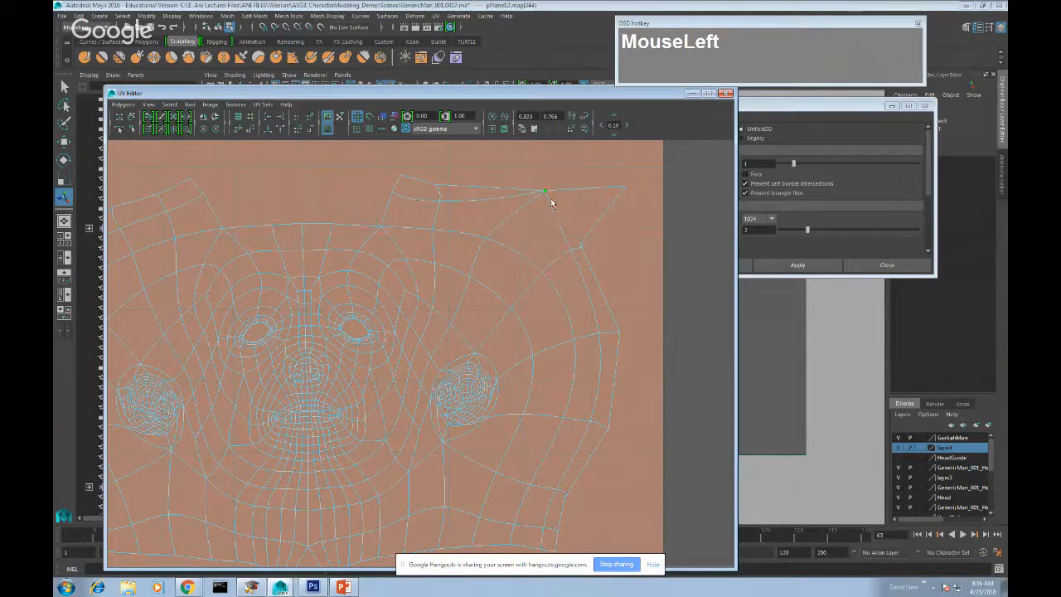
{"action": "key", "text": "w"}
{"action": "left_click_drag", "start_coordinate": [547, 194], "coordinate": [525, 223]}
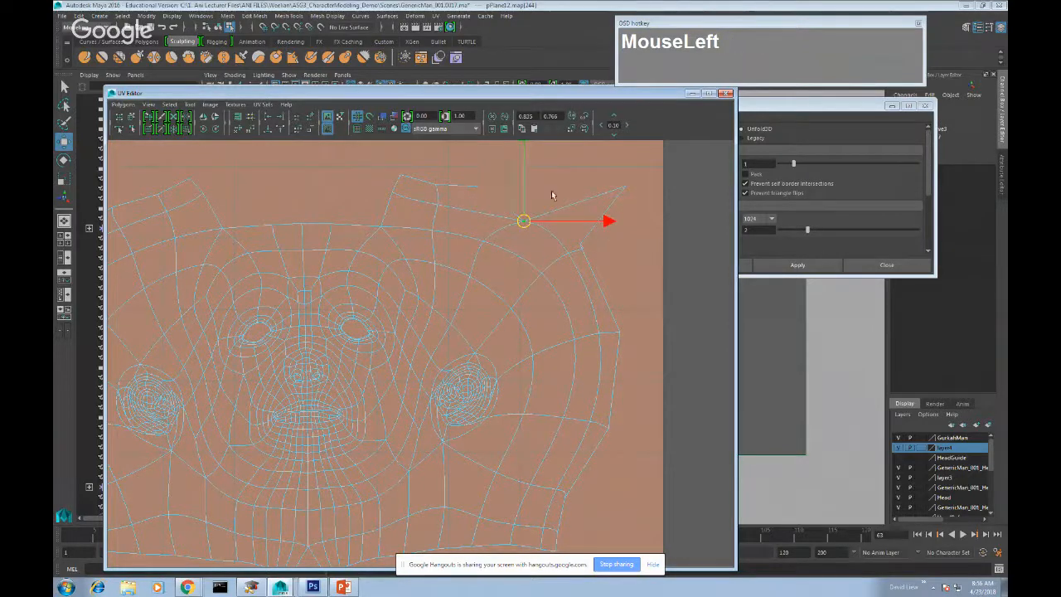
- Sew the remaining open edge at the upper-right corner and move its merged UV into line with the shell's outer border
{"action": "right_click_drag", "start_coordinate": [571, 190], "coordinate": [574, 168]}
{"action": "left_click", "coordinate": [502, 204]}
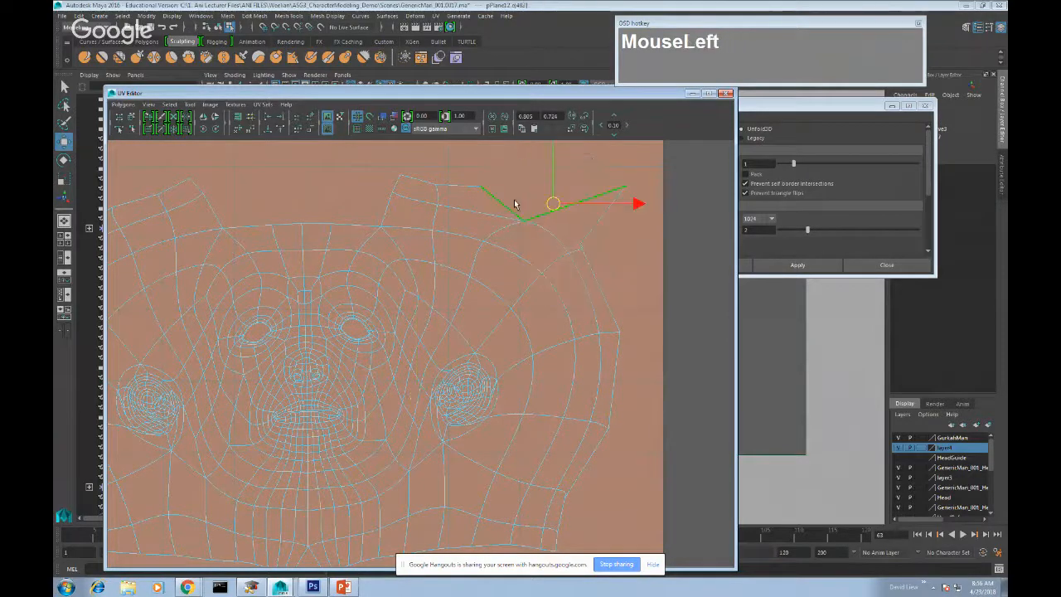
{"action": "right_click_drag", "start_coordinate": [558, 212], "coordinate": [553, 187], "text": "shift"}
{"action": "left_click", "coordinate": [567, 195]}
{"action": "left_click_drag", "start_coordinate": [554, 187], "coordinate": [526, 203]}
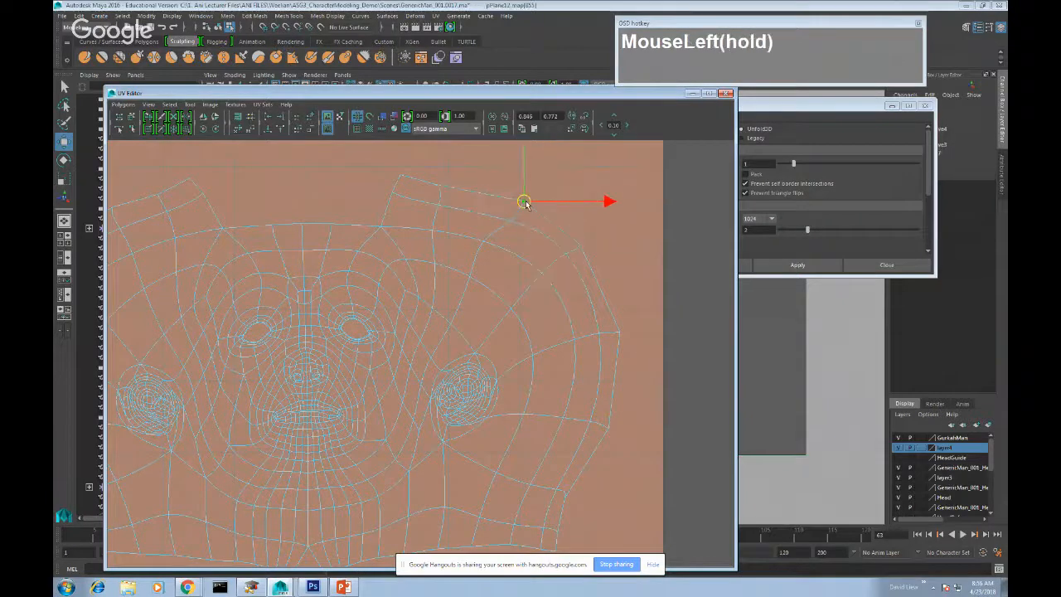
- Select all UVs of the head shell and unfold them again
{"action": "middle_click_drag", "start_coordinate": [502, 282], "coordinate": [585, 239], "text": "alt"}
{"action": "scroll", "coordinate": [585, 239], "scroll_direction": "down", "scroll_amount": 1}
{"action": "right_click_drag", "start_coordinate": [464, 216], "coordinate": [511, 221]}
{"action": "scroll", "coordinate": [318, 305], "scroll_direction": "down", "scroll_amount": 2}
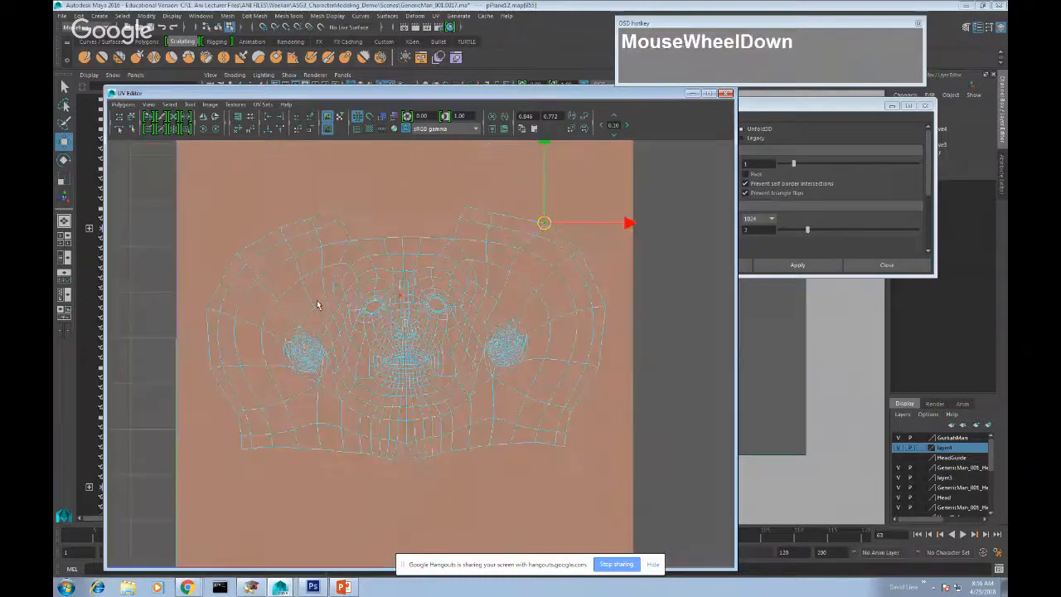
{"action": "left_click_drag", "start_coordinate": [124, 175], "coordinate": [644, 494]}
{"action": "right_click", "coordinate": [427, 300], "text": "shift"}
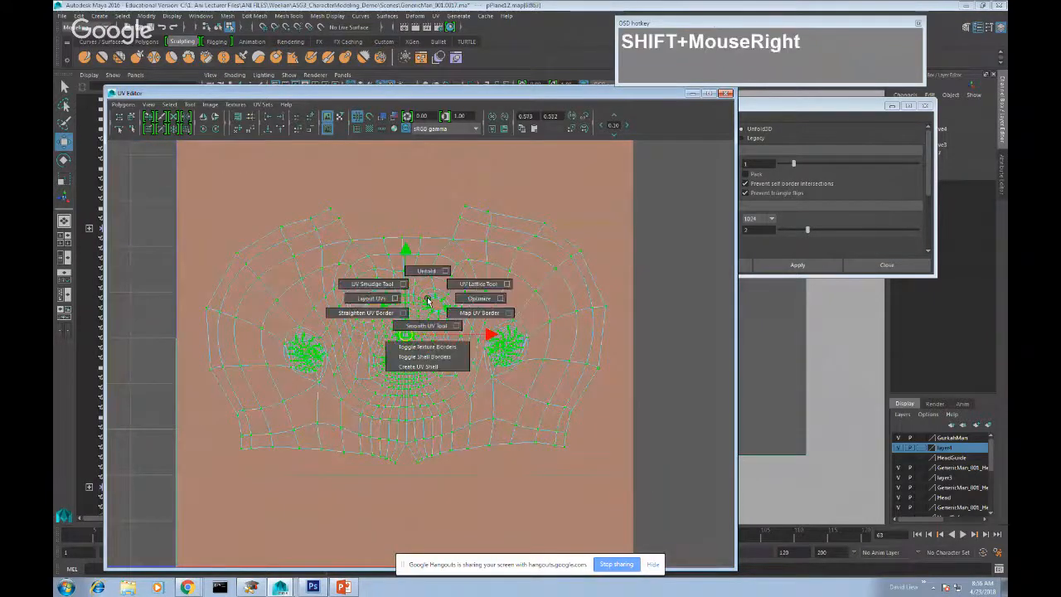
{"action": "mouse_move", "coordinate": [428, 300]}
{"action": "right_mouse_down", "text": "shift"}
{"action": "mouse_move", "coordinate": [428, 272]}
{"action": "mouse_move", "coordinate": [430, 286]}
{"action": "right_mouse_up", "text": "shift"}
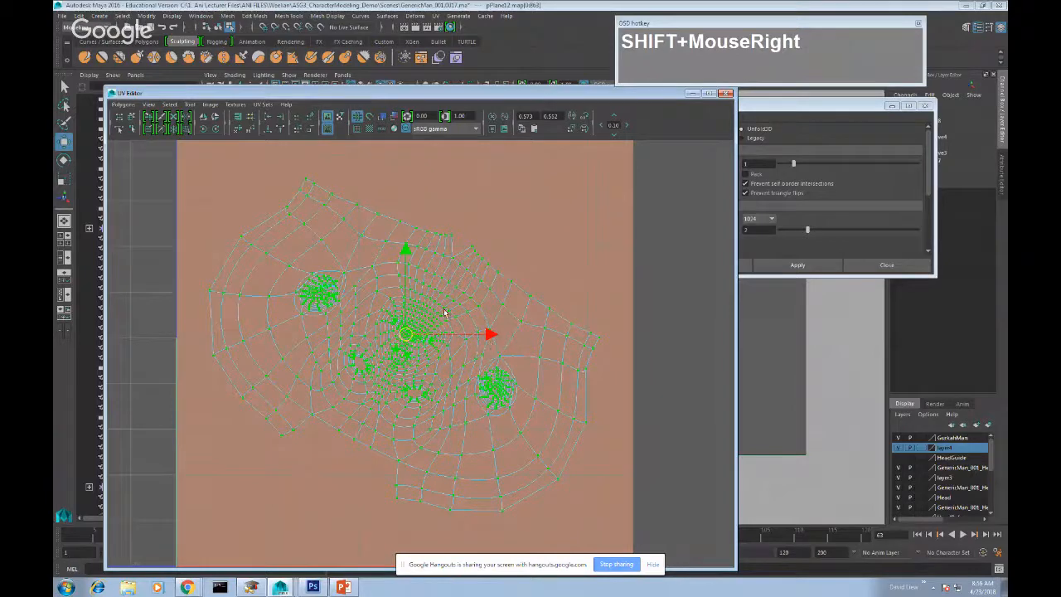
- Rotate the unfolded head shell until the face stands upright and symmetrical in the UV tile
{"action": "left_click", "coordinate": [214, 130]}
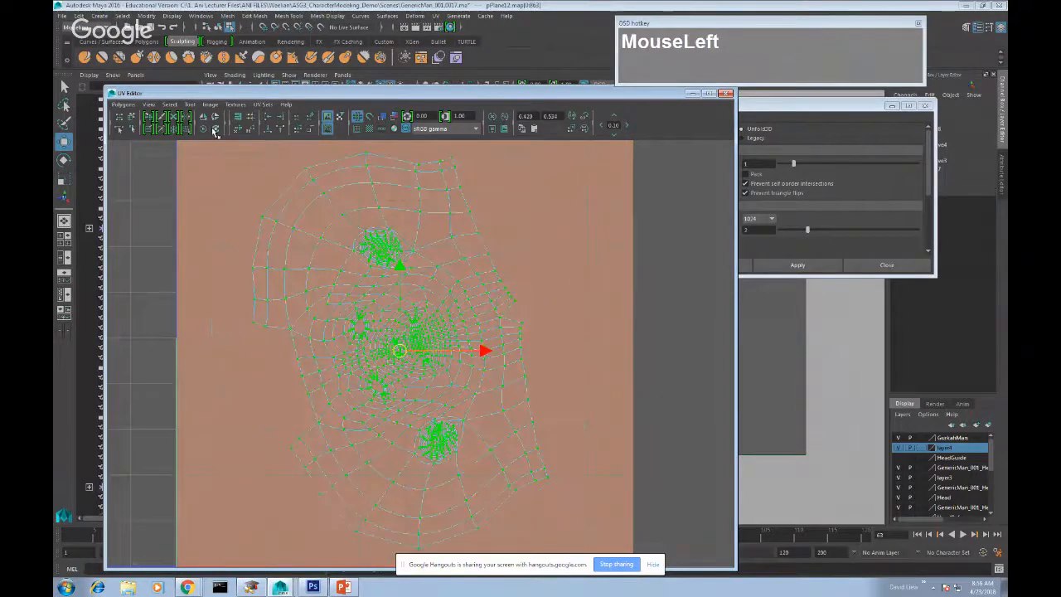
{"action": "left_click", "coordinate": [215, 130]}
{"action": "left_click", "coordinate": [215, 130]}
{"action": "left_click", "coordinate": [214, 129]}
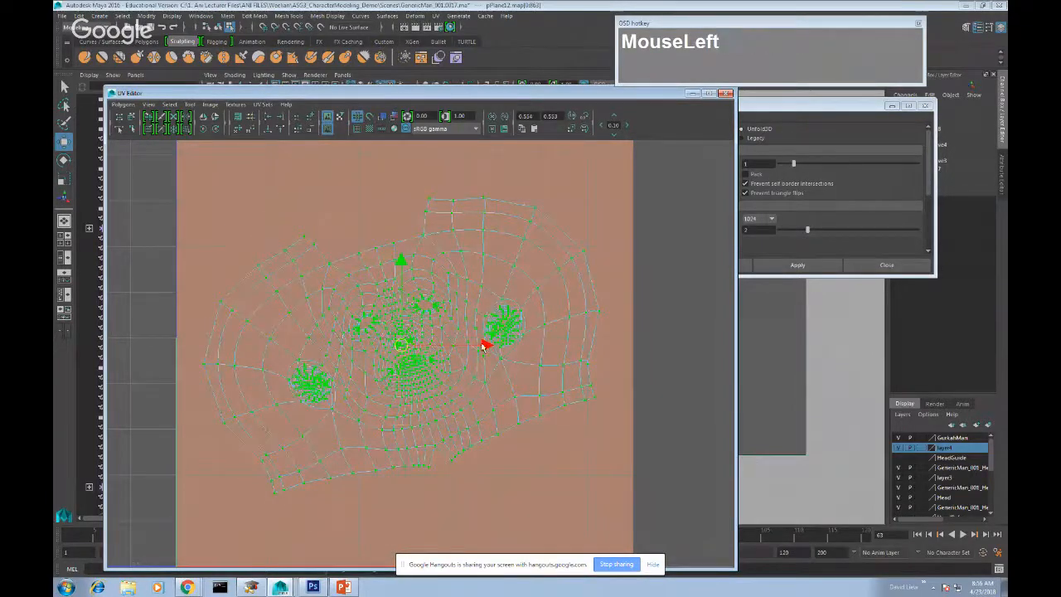
{"action": "key", "text": "e"}
{"action": "left_click_drag", "start_coordinate": [476, 313], "coordinate": [480, 315]}
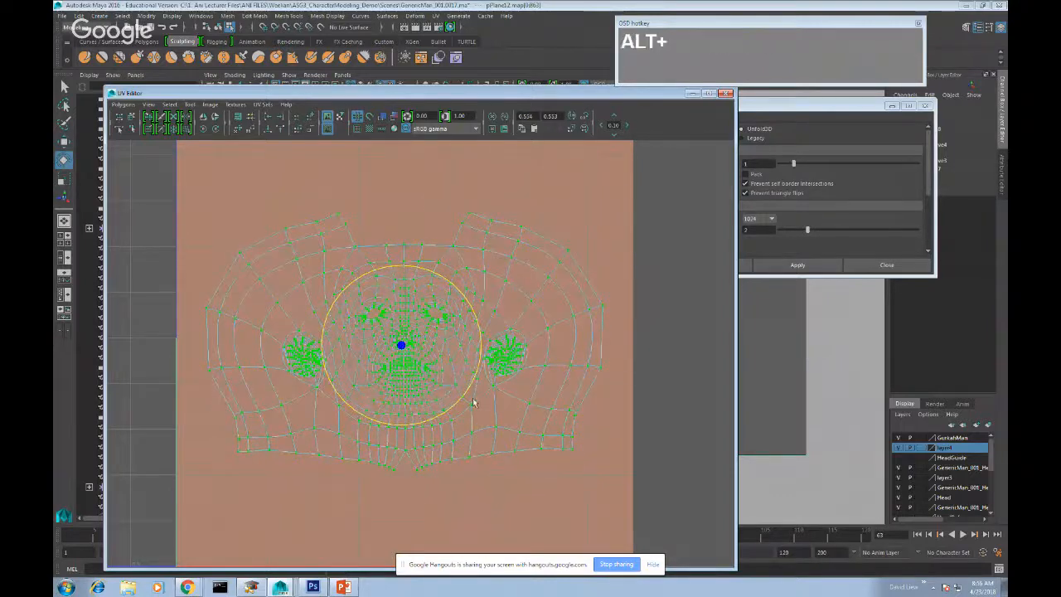
- Sew the V-shaped split edges in the middle of the shell's neck border
{"action": "middle_click_drag", "start_coordinate": [471, 405], "coordinate": [444, 341], "text": "alt"}
{"action": "scroll", "coordinate": [439, 347], "scroll_direction": "up", "scroll_amount": 3}
{"action": "right_click_drag", "start_coordinate": [409, 382], "coordinate": [407, 361]}
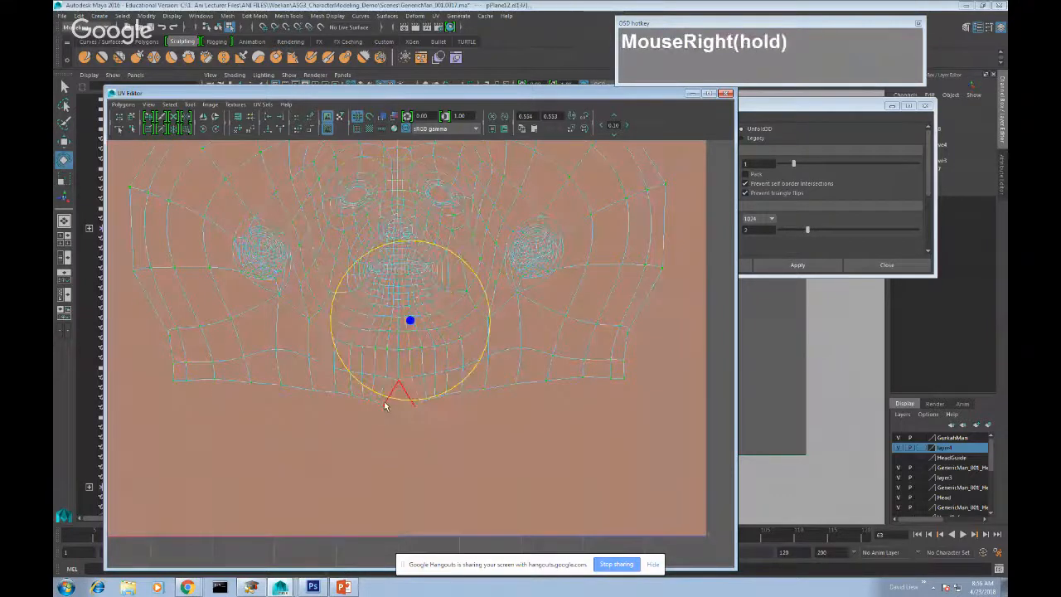
{"action": "left_click", "coordinate": [388, 403]}
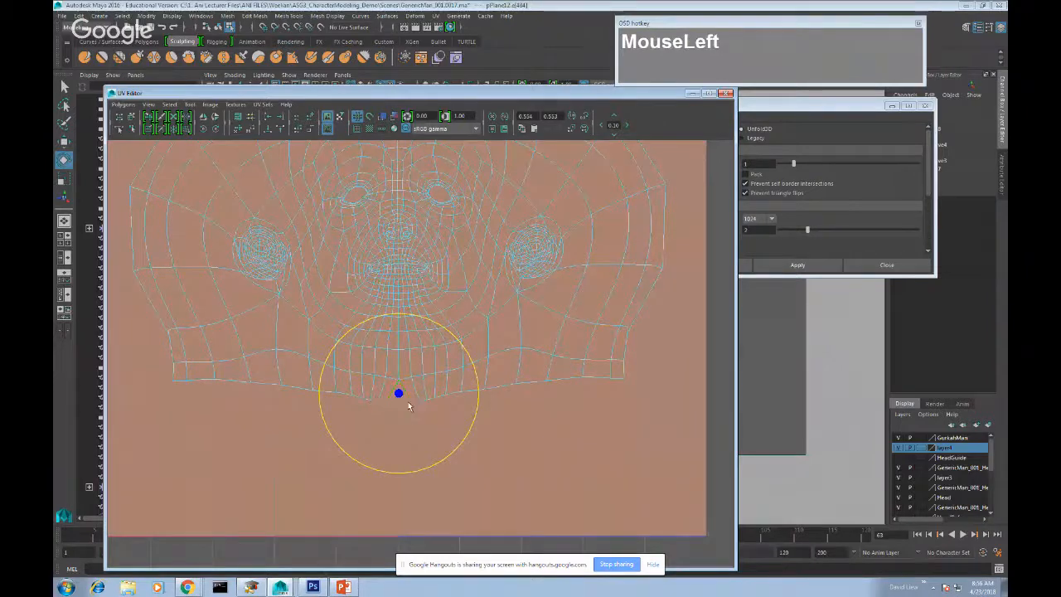
{"action": "key", "text": "w"}
{"action": "right_click_drag", "start_coordinate": [407, 401], "coordinate": [456, 303], "text": "shift"}
- Smooth the UVs around the eye on the layout's left side with the Smooth UV tool's Unfold mode
{"action": "middle_click_drag", "start_coordinate": [457, 303], "coordinate": [454, 370], "text": "alt"}
{"action": "scroll", "coordinate": [485, 367], "scroll_direction": "up", "scroll_amount": 2}
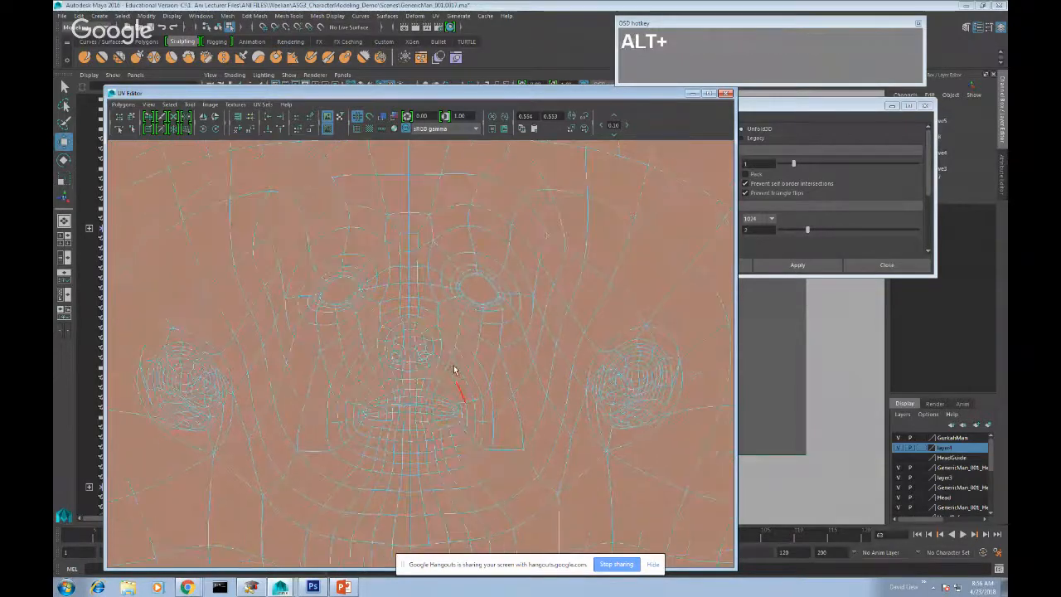
{"action": "scroll", "coordinate": [486, 325], "scroll_direction": "up", "scroll_amount": 1}
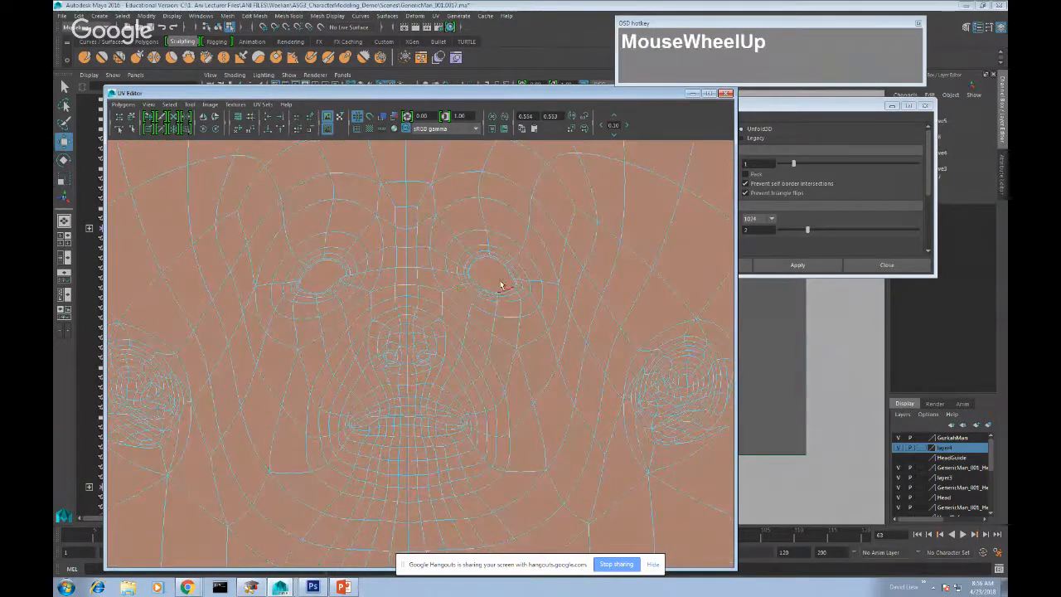
{"action": "right_click_drag", "start_coordinate": [346, 277], "coordinate": [295, 242]}
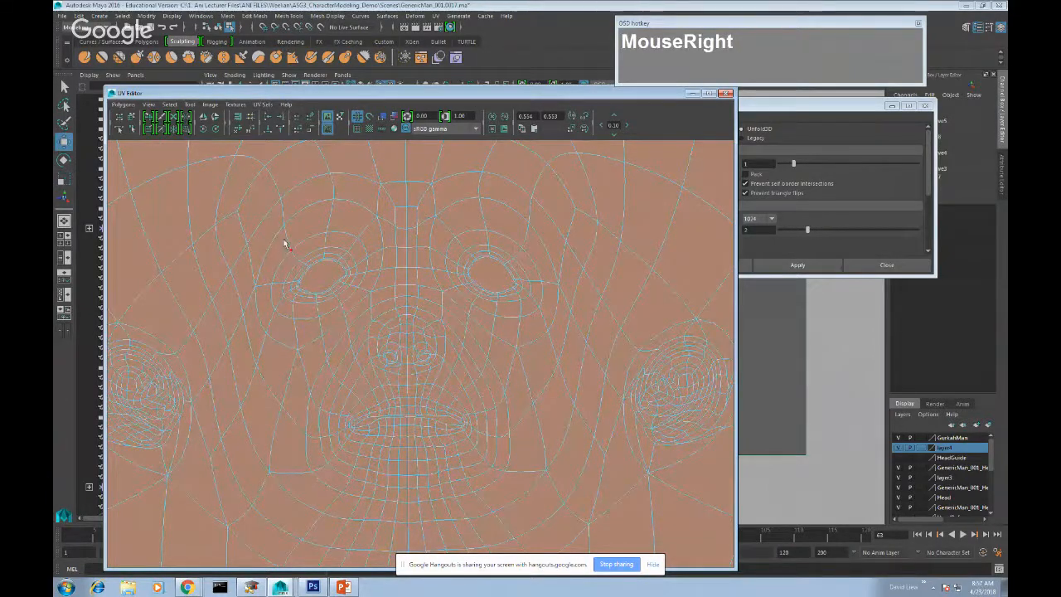
{"action": "left_click_drag", "start_coordinate": [264, 231], "coordinate": [373, 330]}
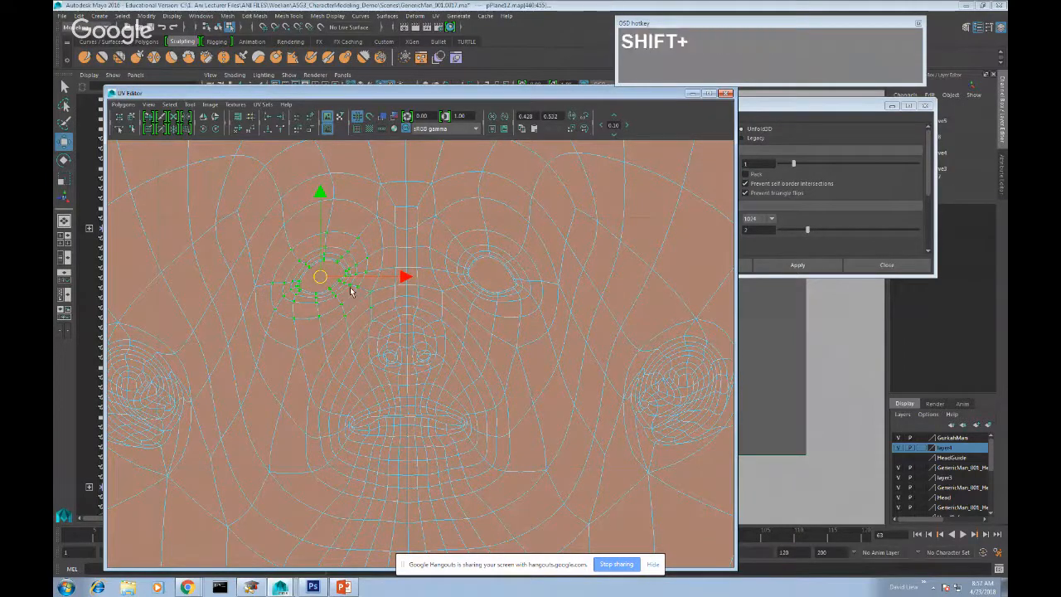
{"action": "right_click", "coordinate": [347, 286], "text": "shift"}
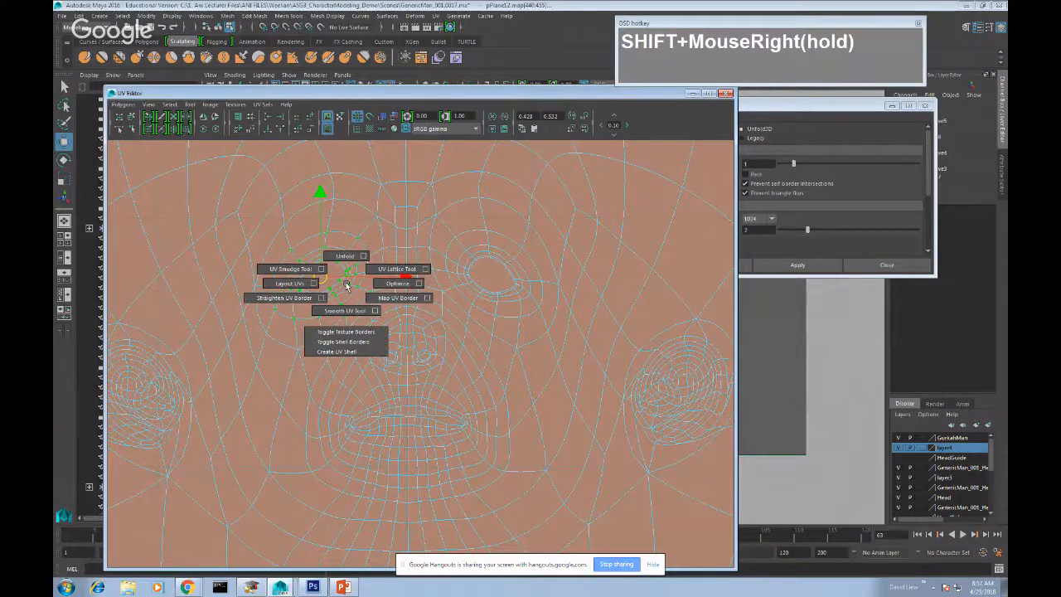
{"action": "right_click_drag", "start_coordinate": [348, 286], "coordinate": [354, 315], "text": "shift"}
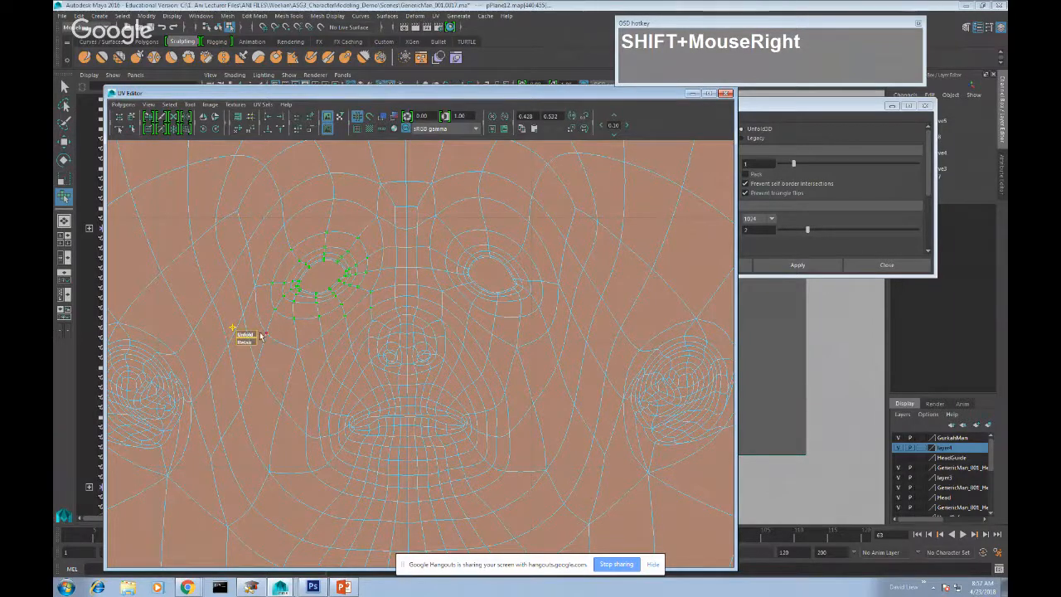
{"action": "mouse_move", "coordinate": [245, 335]}
{"action": "left_mouse_down"}
{"action": "mouse_move", "coordinate": [314, 329]}
{"action": "mouse_move", "coordinate": [247, 342]}
{"action": "mouse_move", "coordinate": [259, 342]}
{"action": "left_mouse_up"}
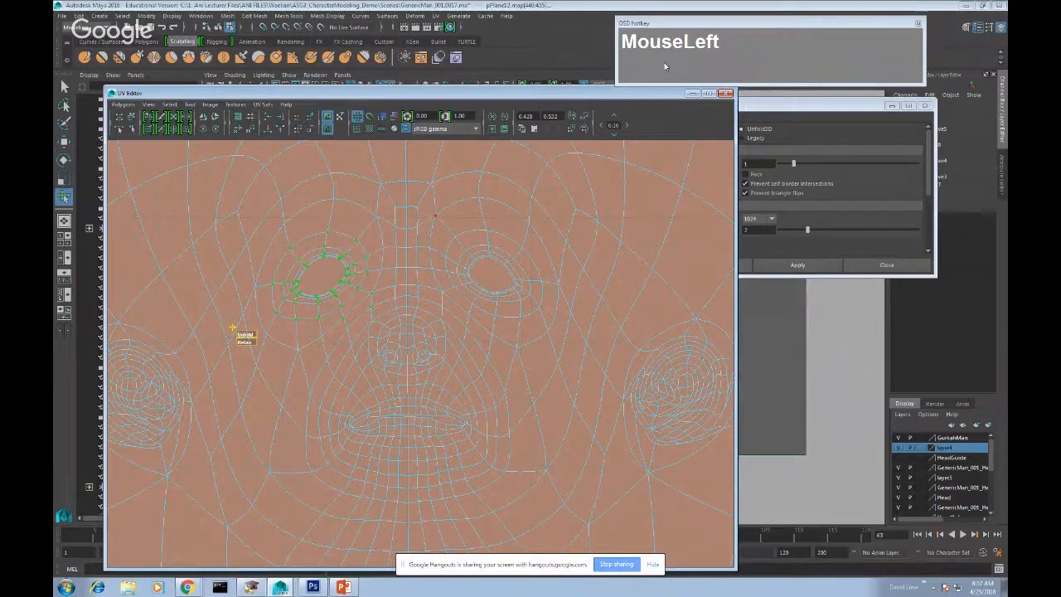
- Turn on the checkered UV display, minimize the UV Editor and show the head textured in object mode
{"action": "left_click", "coordinate": [369, 130]}
{"action": "left_click", "coordinate": [693, 93]}
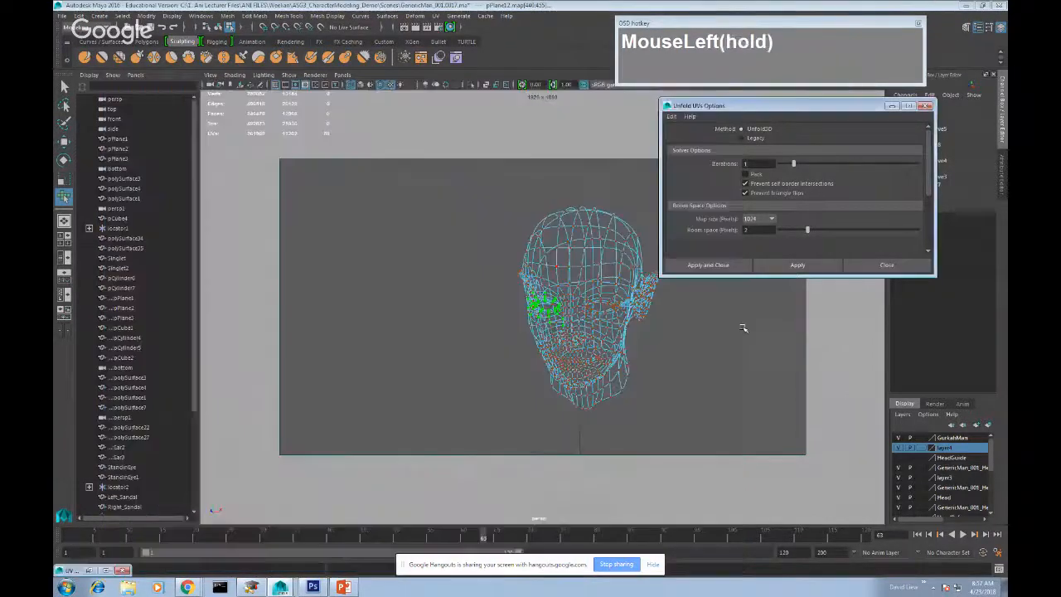
{"action": "type", "text": "6"}
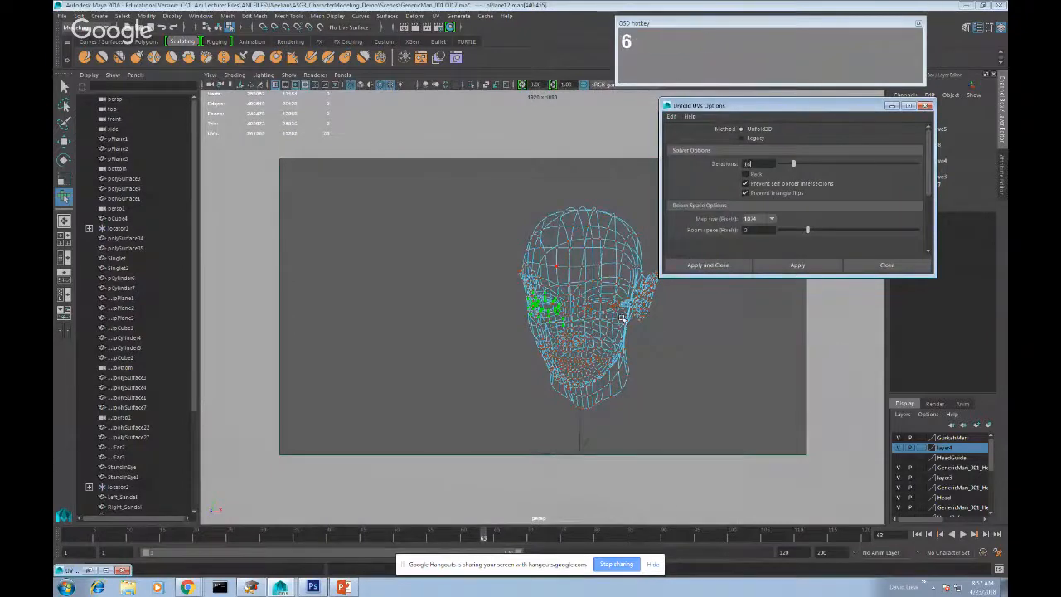
{"action": "left_click", "coordinate": [667, 335]}
{"action": "key", "text": "6"}
{"action": "right_click_drag", "start_coordinate": [596, 271], "coordinate": [644, 257]}
- Examine the checker pattern on the forehead, crown, face, ear and neck for stretching
{"action": "left_click_drag", "start_coordinate": [614, 292], "coordinate": [692, 325], "text": "alt"}
{"action": "scroll", "coordinate": [667, 335], "scroll_direction": "up", "scroll_amount": 3}
{"action": "middle_click_drag", "start_coordinate": [693, 326], "coordinate": [668, 322], "text": "alt"}
{"action": "left_click_drag", "start_coordinate": [601, 320], "coordinate": [650, 323], "text": "alt"}
{"action": "scroll", "coordinate": [637, 320], "scroll_direction": "up", "scroll_amount": 3}
{"action": "middle_click_drag", "start_coordinate": [650, 323], "coordinate": [648, 344], "text": "alt"}
{"action": "scroll", "coordinate": [648, 344], "scroll_direction": "up", "scroll_amount": 3}
{"action": "left_click_drag", "start_coordinate": [648, 344], "coordinate": [450, 260], "text": "alt"}
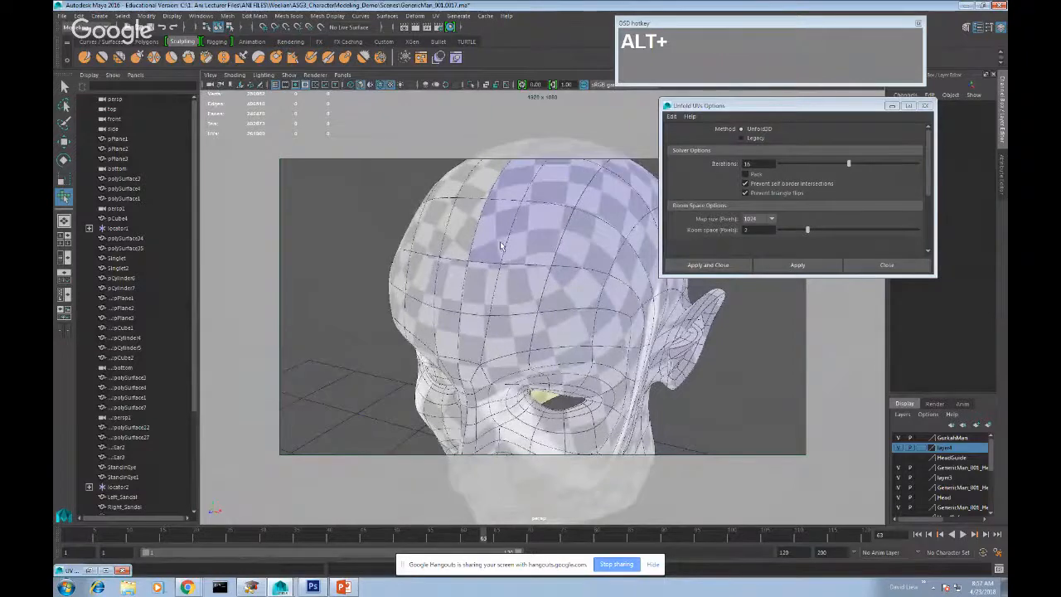
{"action": "scroll", "coordinate": [500, 245], "scroll_direction": "down", "scroll_amount": 3, "text": "alt"}
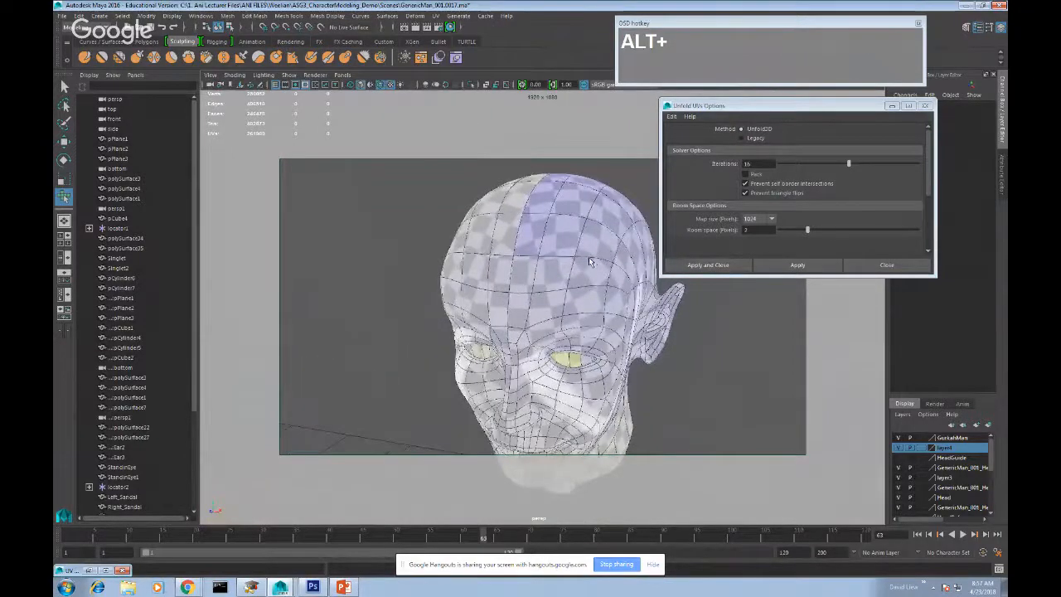
{"action": "left_click_drag", "start_coordinate": [590, 262], "coordinate": [582, 300], "text": "alt"}
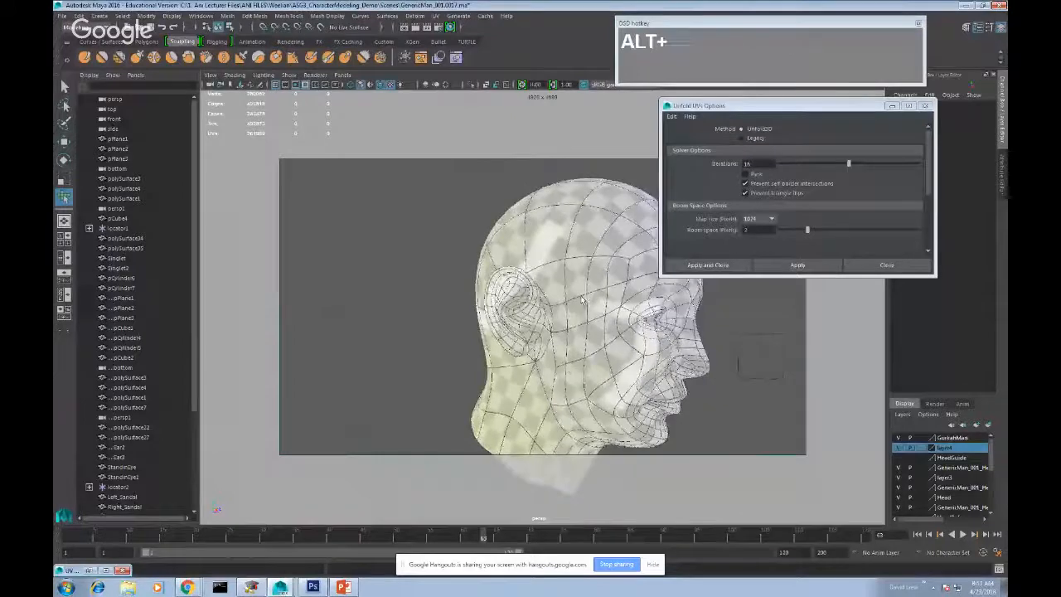
{"action": "mouse_move", "coordinate": [609, 342]}
{"action": "left_mouse_down", "text": "alt"}
{"action": "mouse_move", "coordinate": [668, 350]}
{"action": "mouse_move", "coordinate": [555, 344]}
{"action": "mouse_move", "coordinate": [630, 336]}
{"action": "mouse_move", "coordinate": [551, 326]}
{"action": "mouse_move", "coordinate": [590, 343]}
{"action": "left_mouse_up", "text": "alt"}
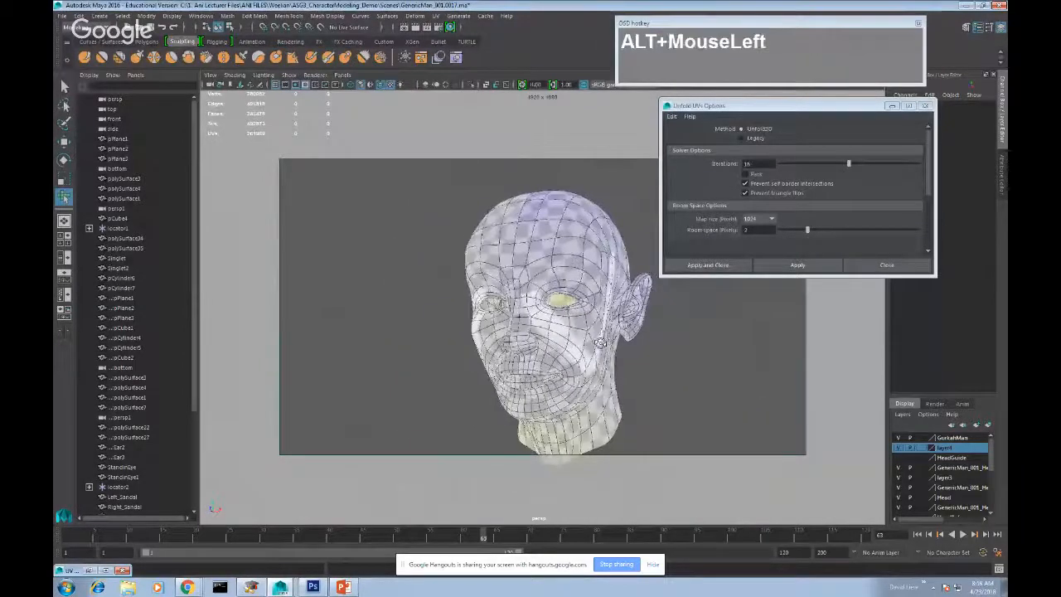
{"action": "middle_click_drag", "start_coordinate": [590, 343], "coordinate": [580, 338], "text": "alt"}
{"action": "left_click_drag", "start_coordinate": [580, 338], "coordinate": [578, 336], "text": "alt"}
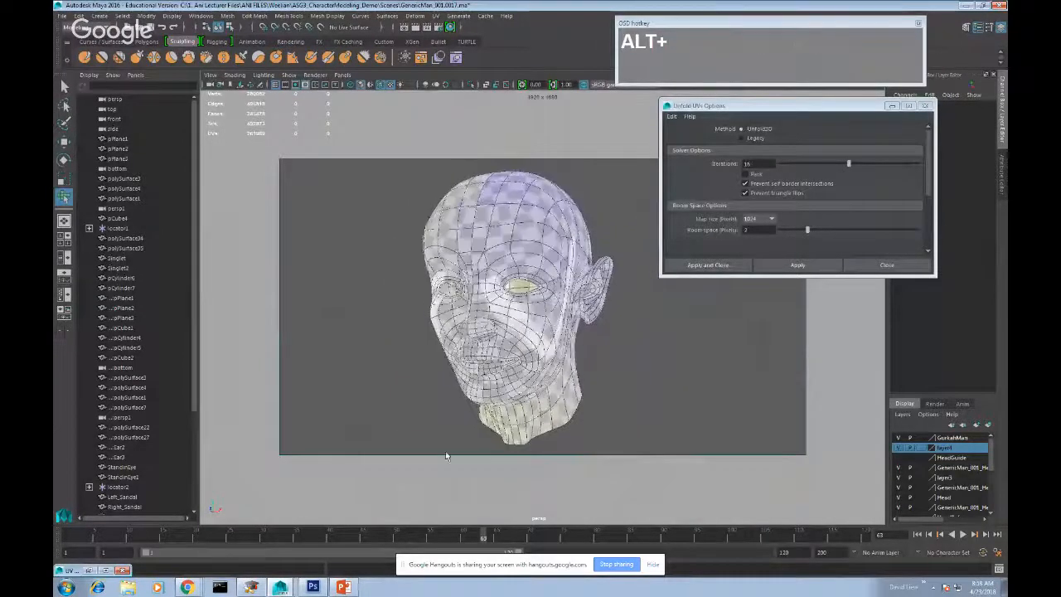
- View the head with its painted texture, and reopen the UV Editor with the head's full UV layout in view
{"action": "left_click", "coordinate": [71, 569]}
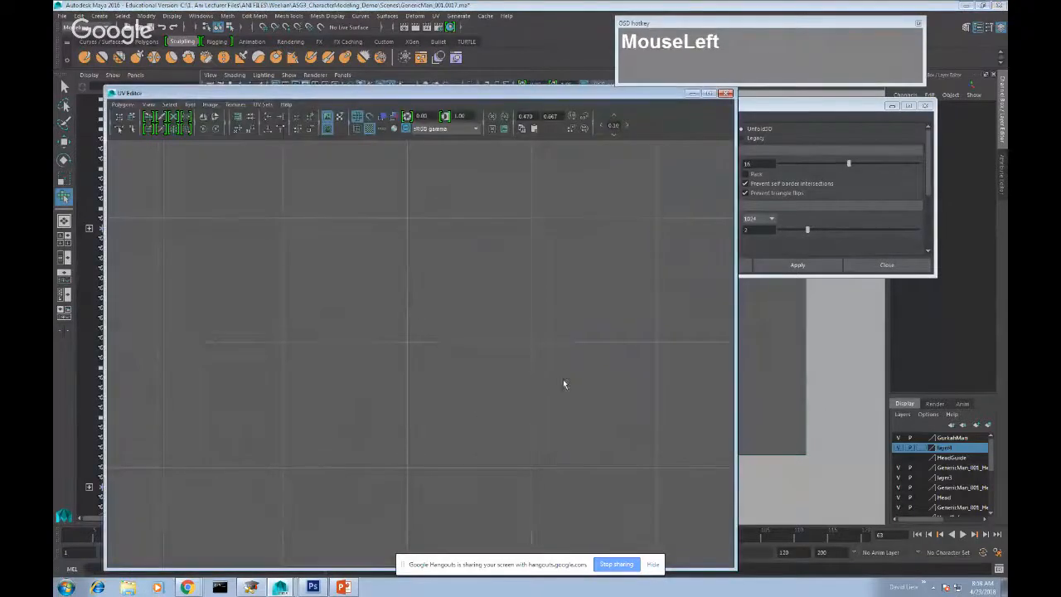
{"action": "left_click", "coordinate": [692, 93]}
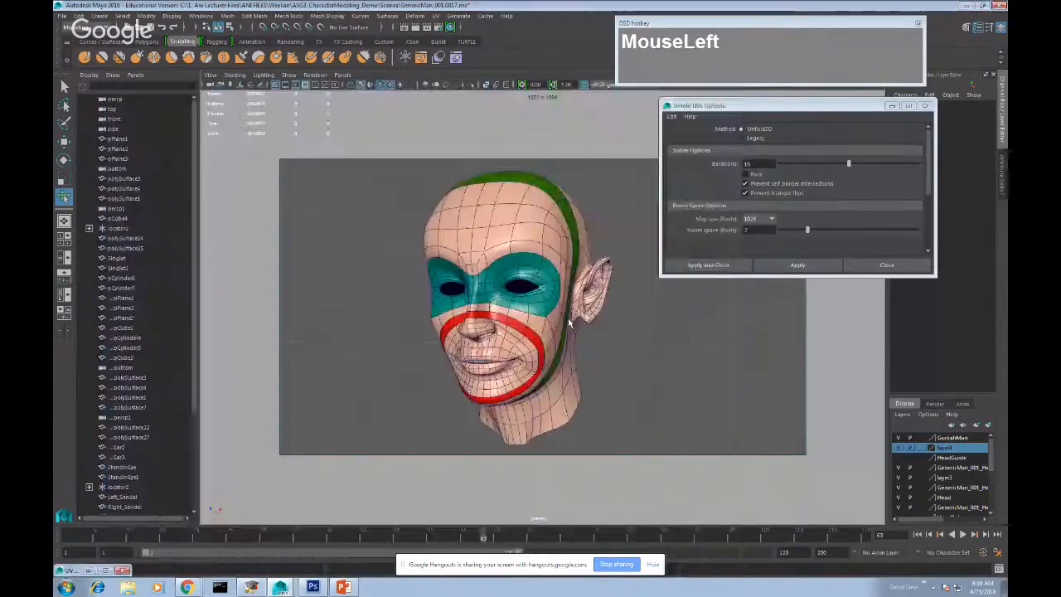
{"action": "left_click", "coordinate": [89, 570]}
{"action": "scroll", "coordinate": [496, 218], "scroll_direction": "down", "scroll_amount": 5}
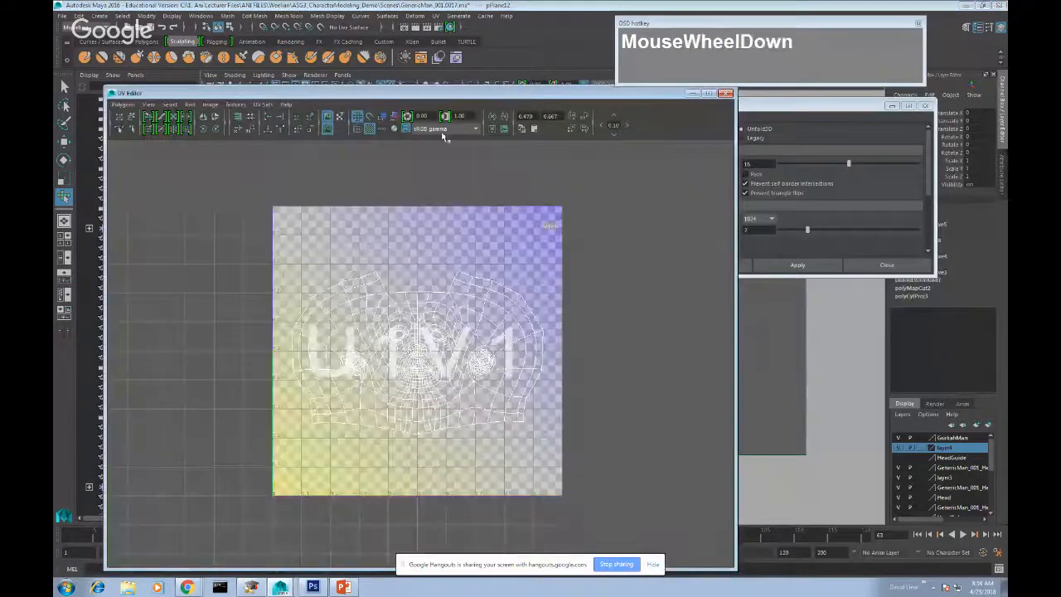
- Turn off the checkered UV display and uniformly scale down all of the head's UVs about their centre
{"action": "left_click", "coordinate": [371, 132]}
{"action": "scroll", "coordinate": [512, 348], "scroll_direction": "up", "scroll_amount": 1}
{"action": "right_click_drag", "start_coordinate": [447, 306], "coordinate": [426, 298]}
{"action": "left_click", "coordinate": [421, 305]}
{"action": "key", "text": "e"}
{"action": "key", "text": "r"}
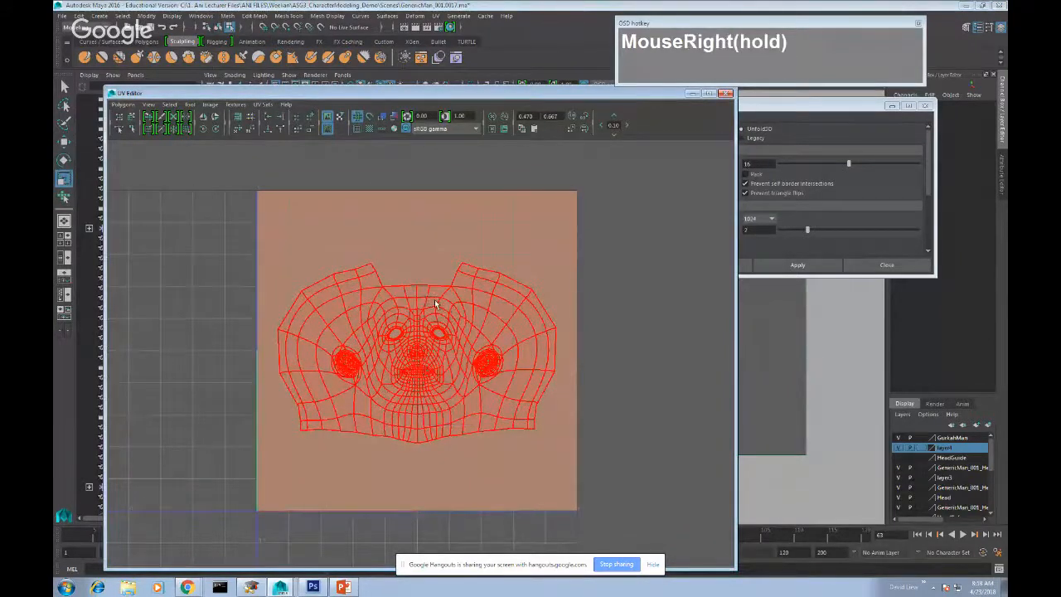
{"action": "key", "text": "e"}
{"action": "key", "text": "r"}
{"action": "left_click", "coordinate": [437, 319]}
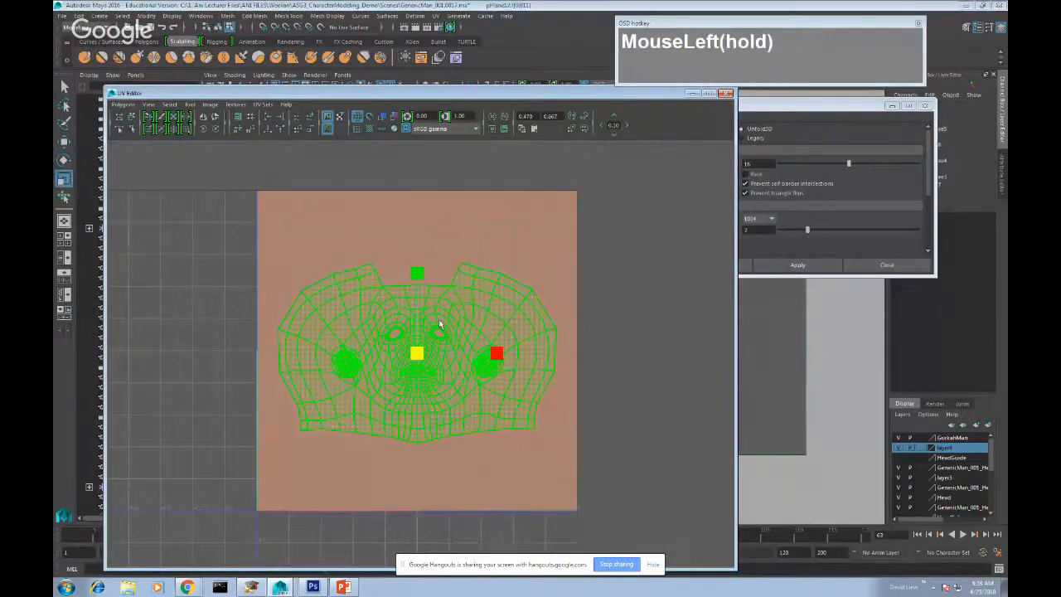
{"action": "left_click_drag", "start_coordinate": [417, 356], "coordinate": [360, 378]}
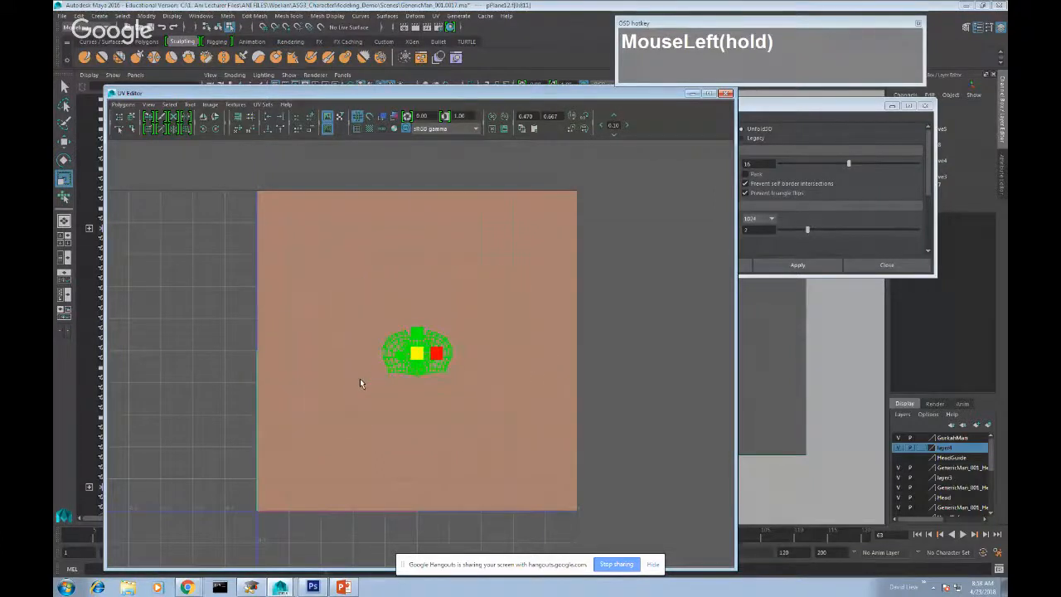
- Move the shrunken head layout into the UV tile's upper-right quarter and resize it to nearly fill that quarter
{"action": "key", "text": "w"}
{"action": "left_click", "coordinate": [430, 349]}
{"action": "left_click_drag", "start_coordinate": [430, 350], "coordinate": [509, 244]}
{"action": "key", "text": "e"}
{"action": "key", "text": "r"}
{"action": "left_click", "coordinate": [502, 265]}
{"action": "key", "text": "w"}
{"action": "left_click", "coordinate": [499, 250]}
- Clear the UV selection, minimize the UV Editor to show the textured head, and stop the screen sharing
{"action": "left_click", "coordinate": [295, 440]}
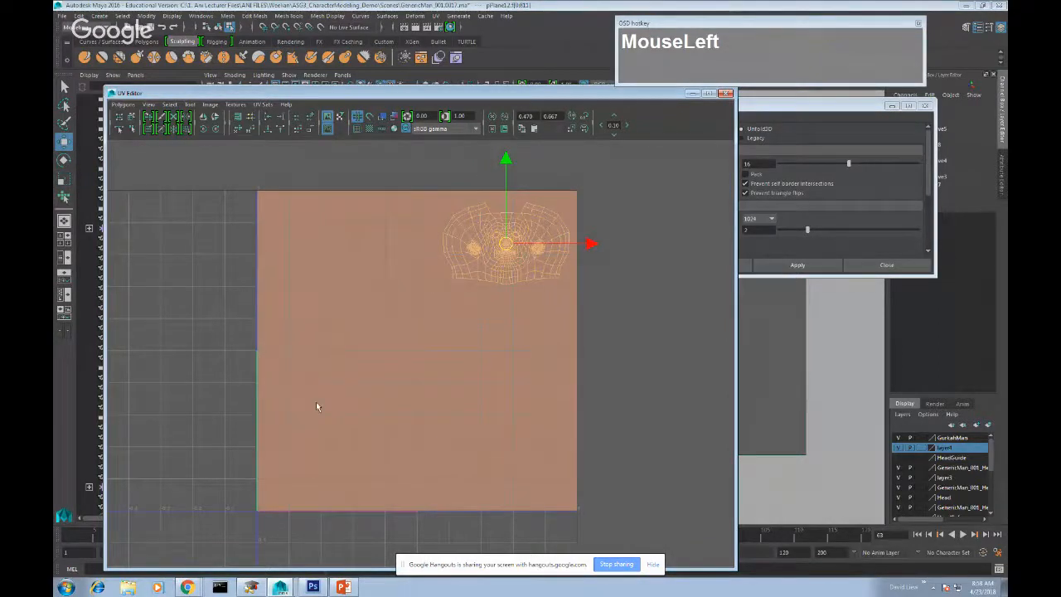
{"action": "left_click", "coordinate": [648, 395]}
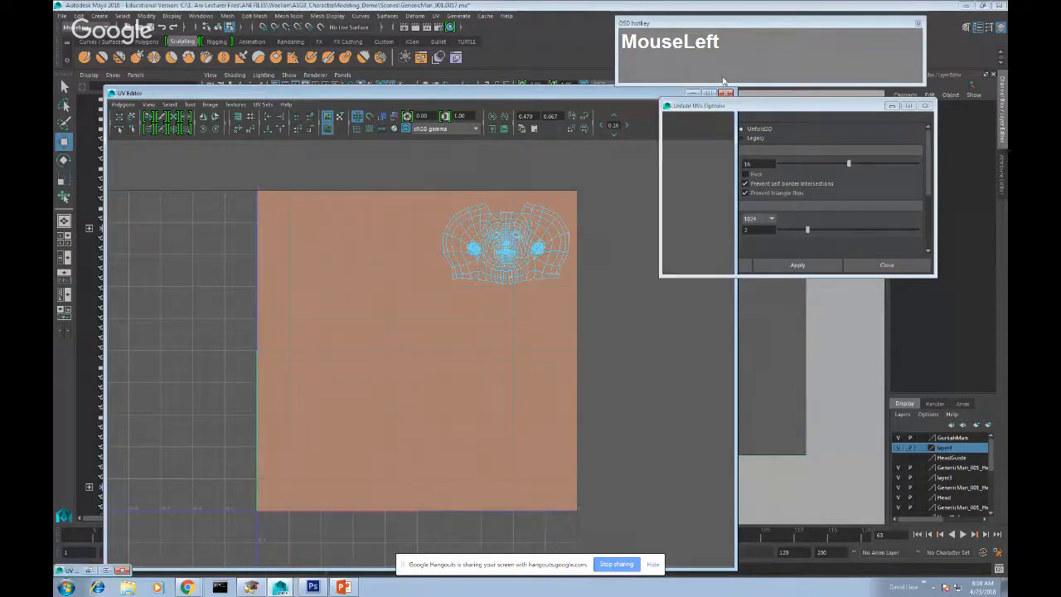
{"action": "left_click", "coordinate": [691, 93]}
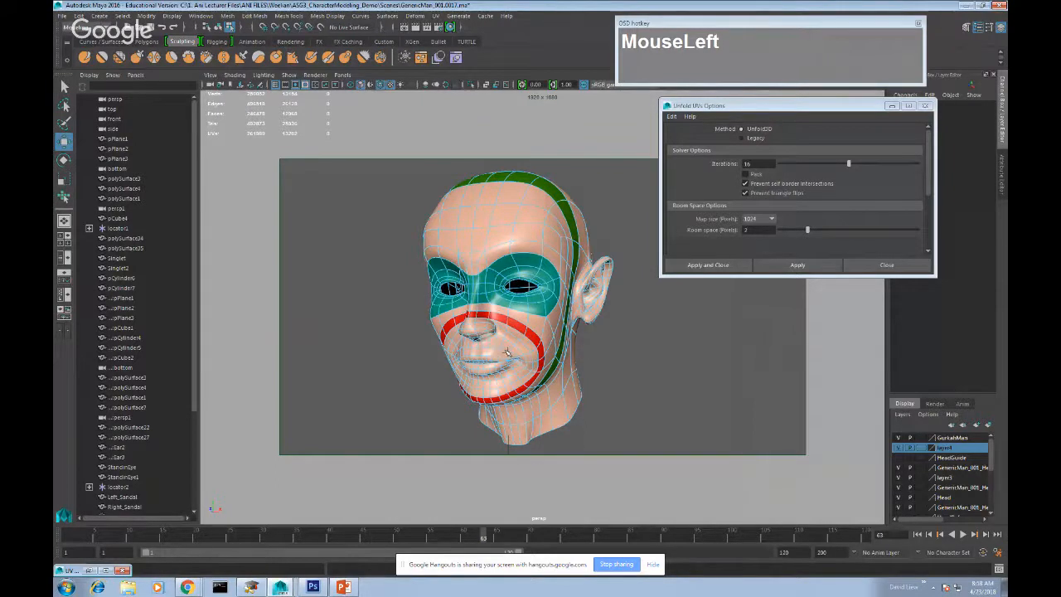
{"action": "left_click", "coordinate": [614, 566]}
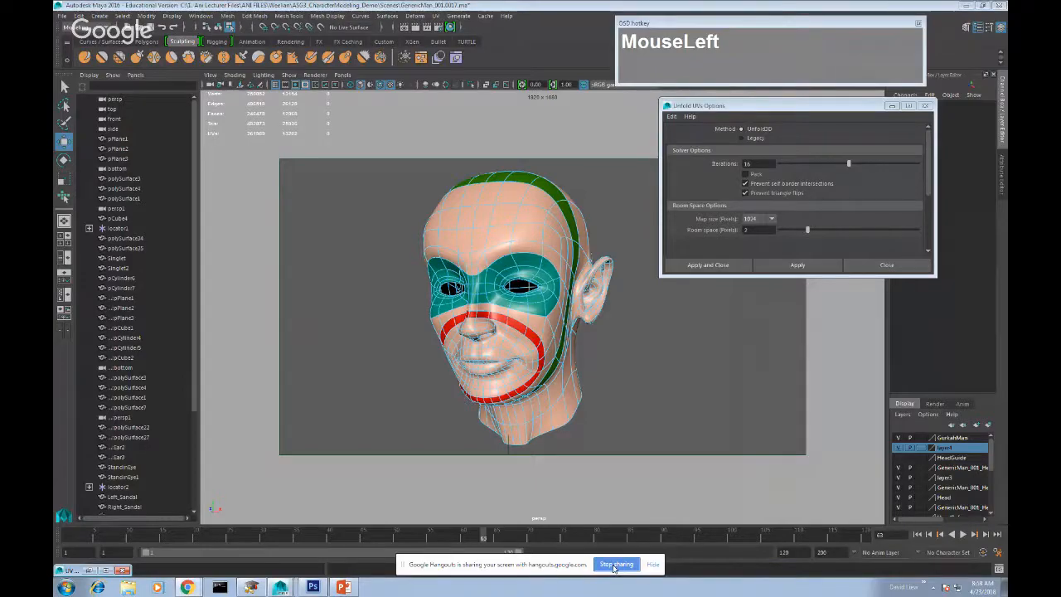